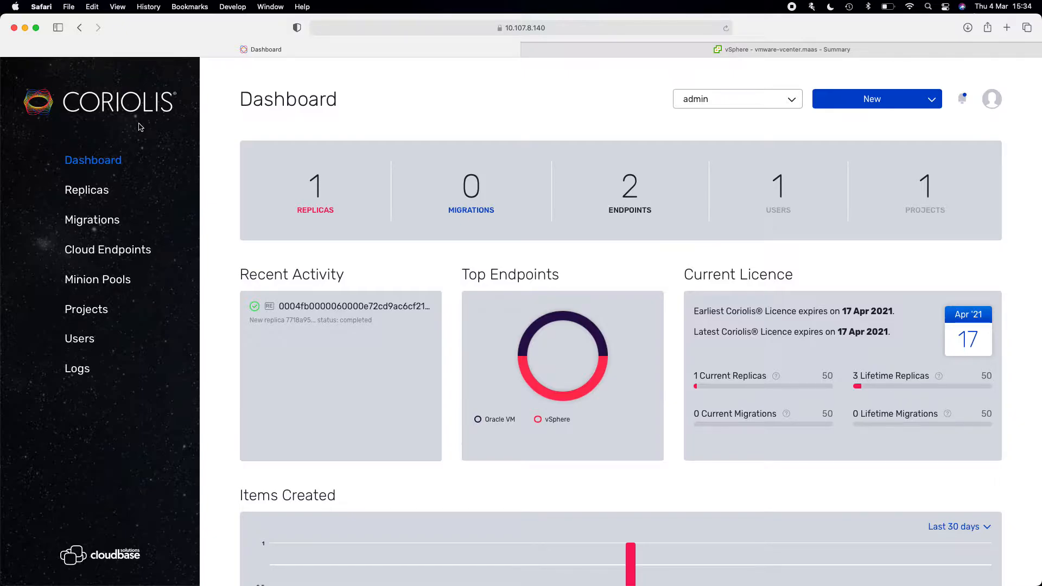
- Look over the virtual machines in Oracle VM Manager and the coriolis-ovm-demo-appliance summary in the vSphere Client
key("ctrl+Right")
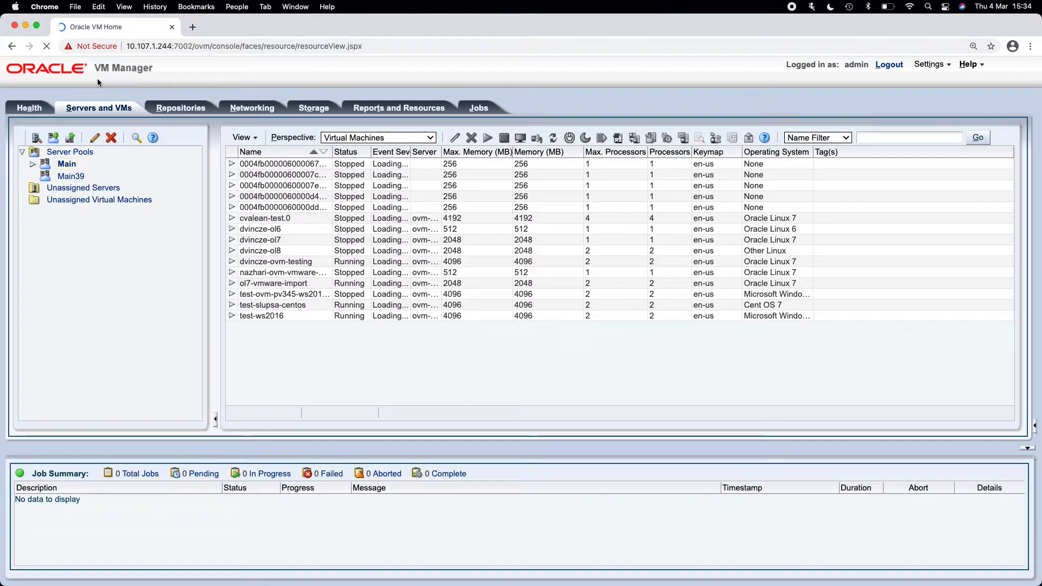
key("ctrl+Left")
left_click(578, 47)
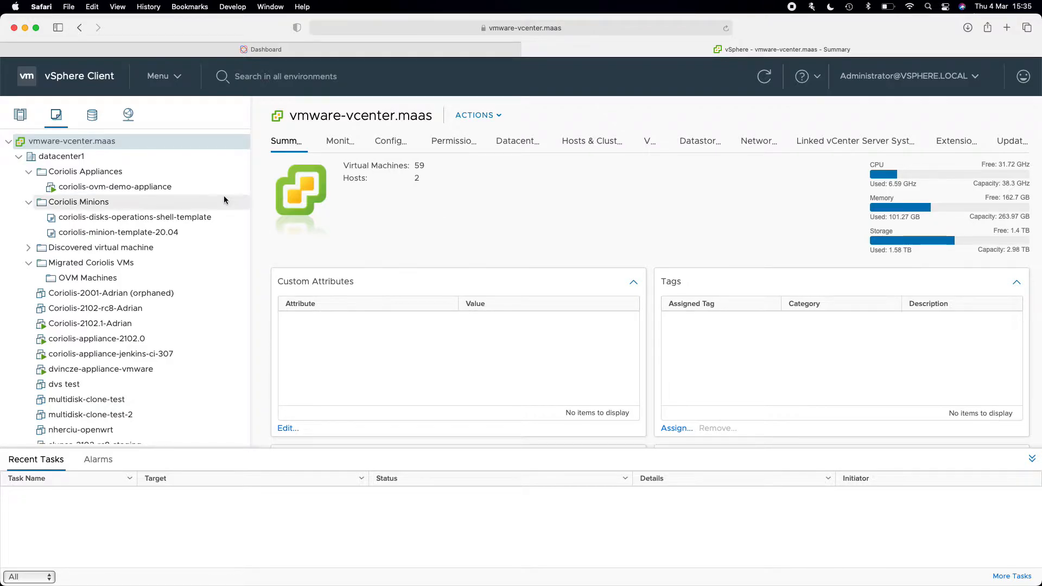
left_click(204, 193)
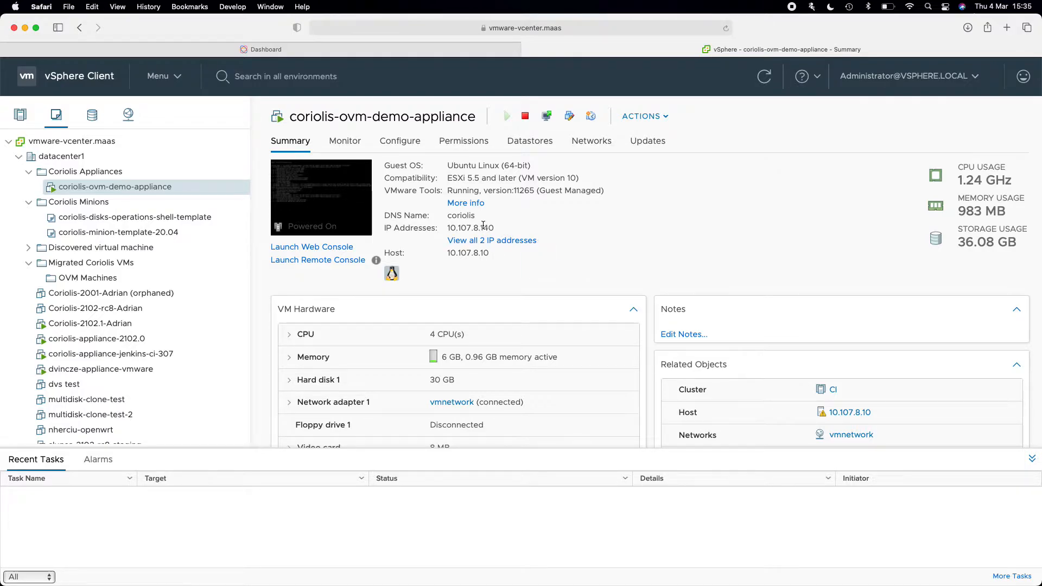
- Switch to Coriolis, view its cloud endpoints, and examine the new VMware endpoint form, leaving it without saving
left_click(485, 54)
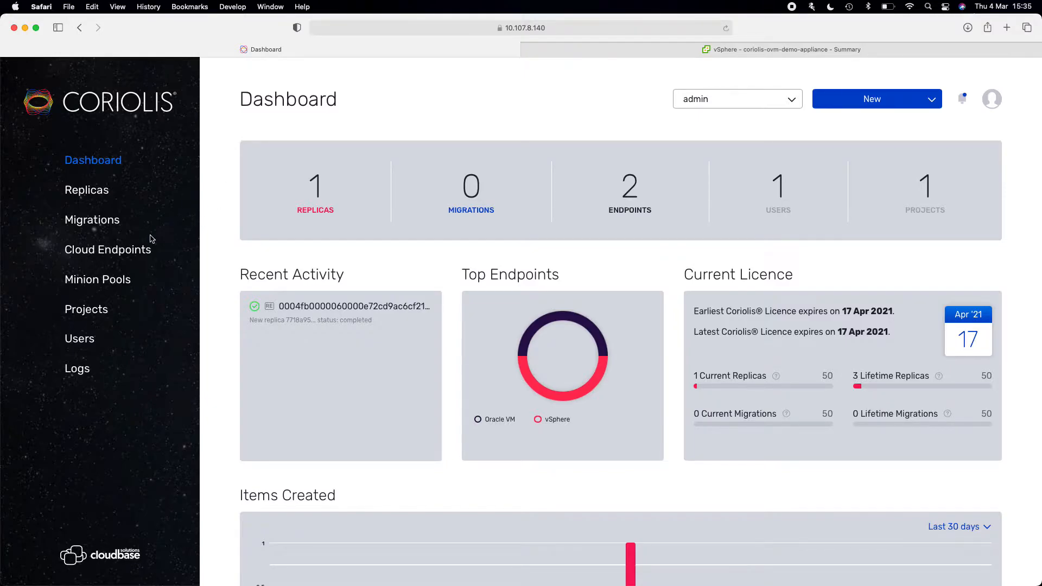
left_click(128, 253)
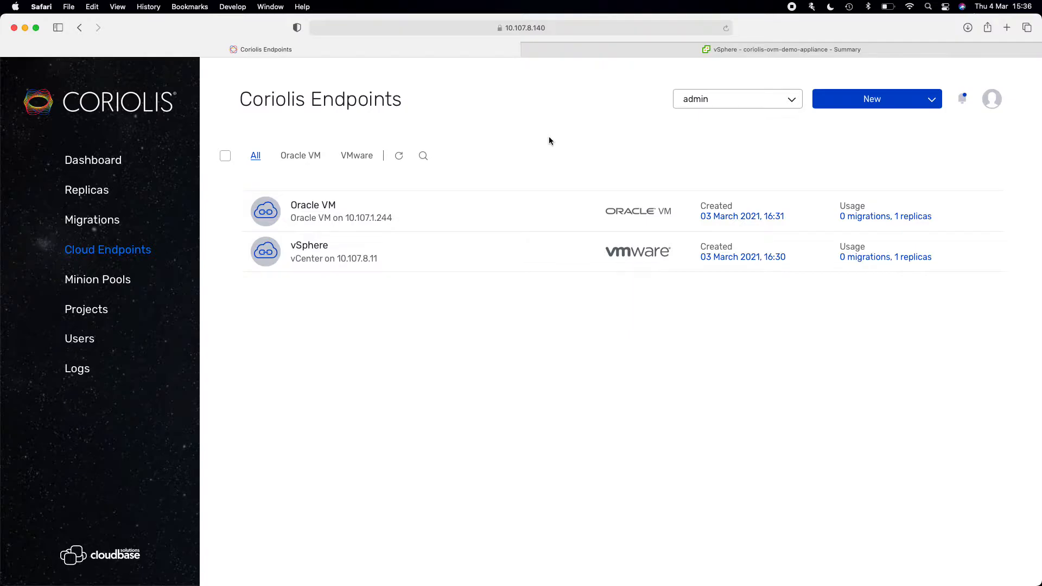
left_click(818, 101)
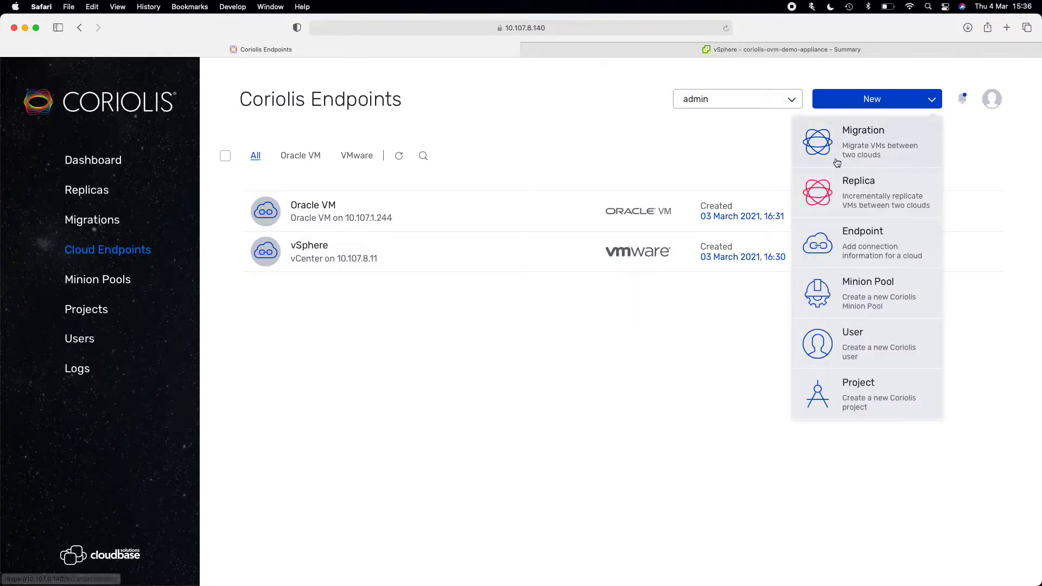
left_click(836, 237)
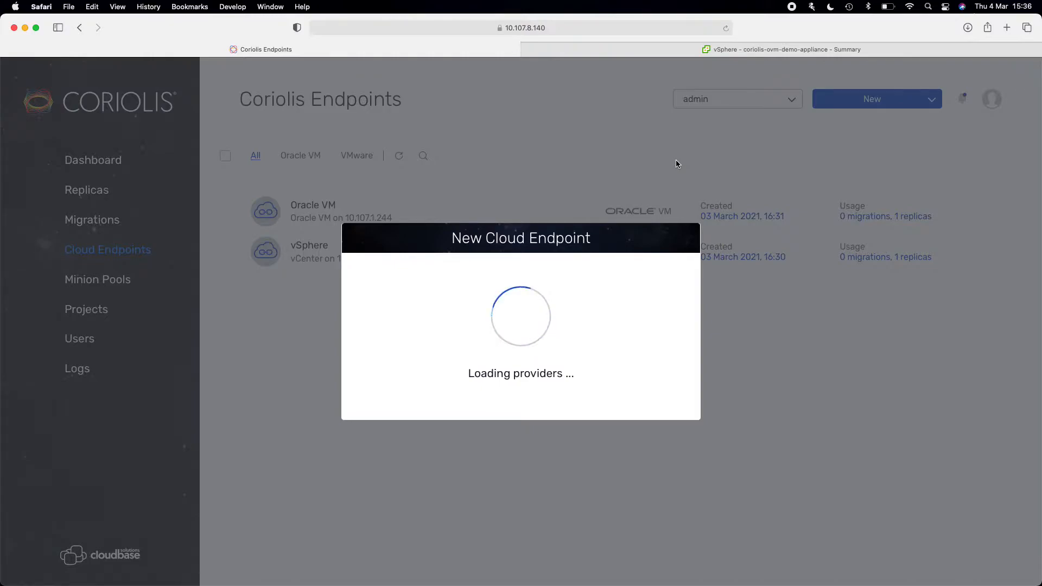
left_click(639, 216)
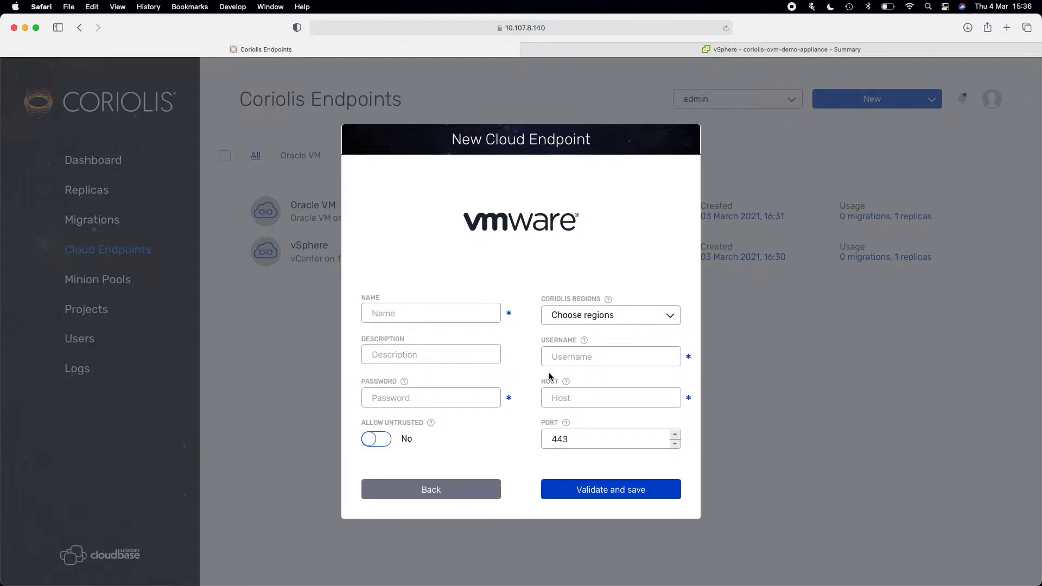
left_click(452, 488)
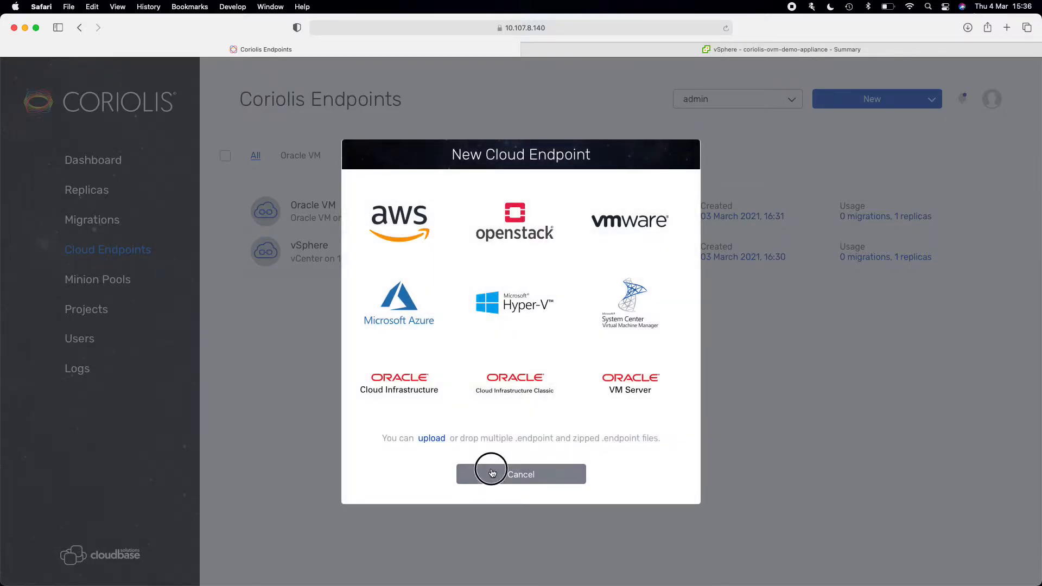
left_click(461, 474)
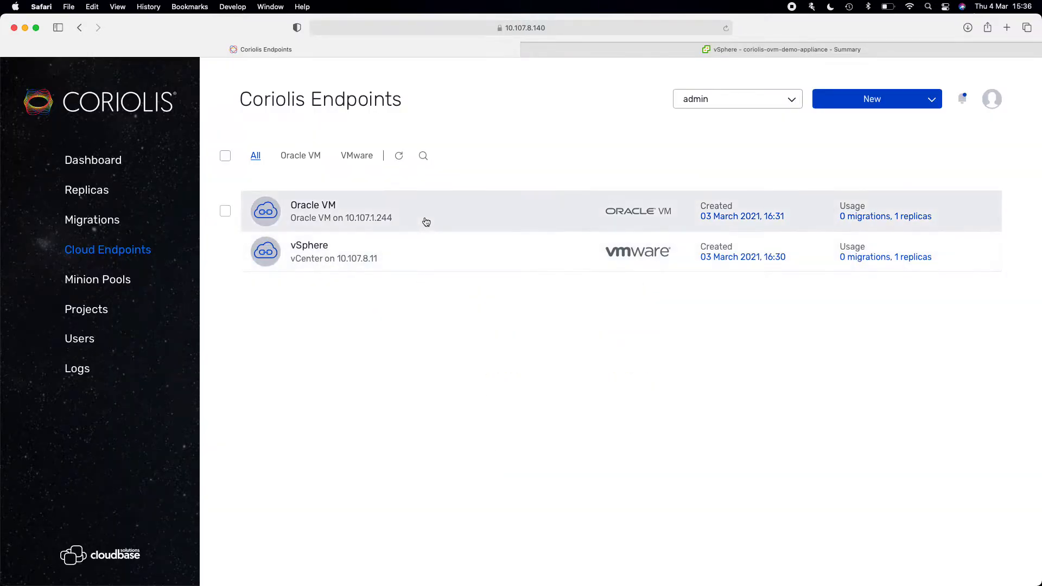
- Validate the existing Oracle VM cloud endpoint and return to the endpoint list
left_click(426, 221)
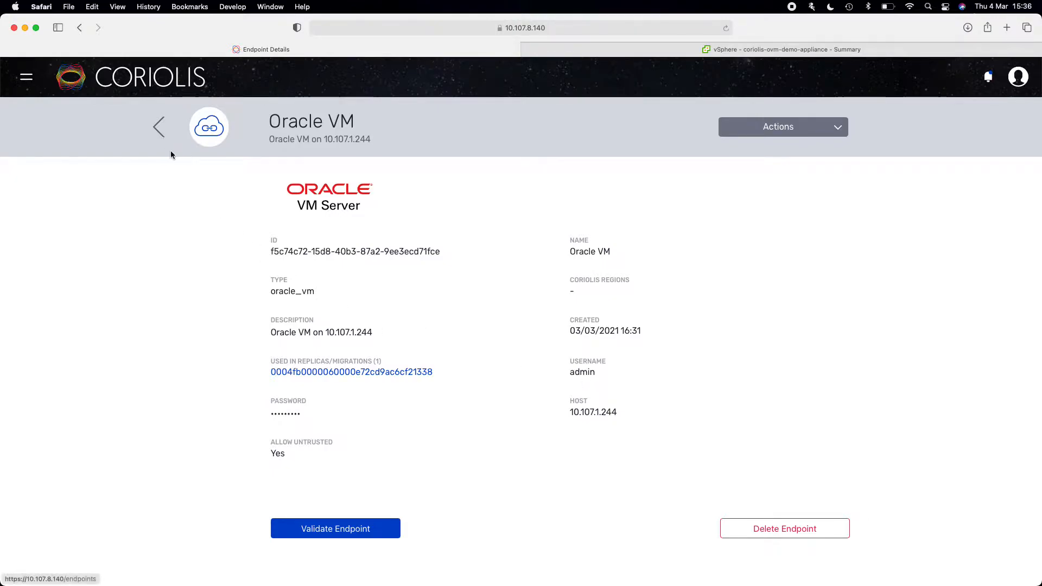
left_click(305, 532)
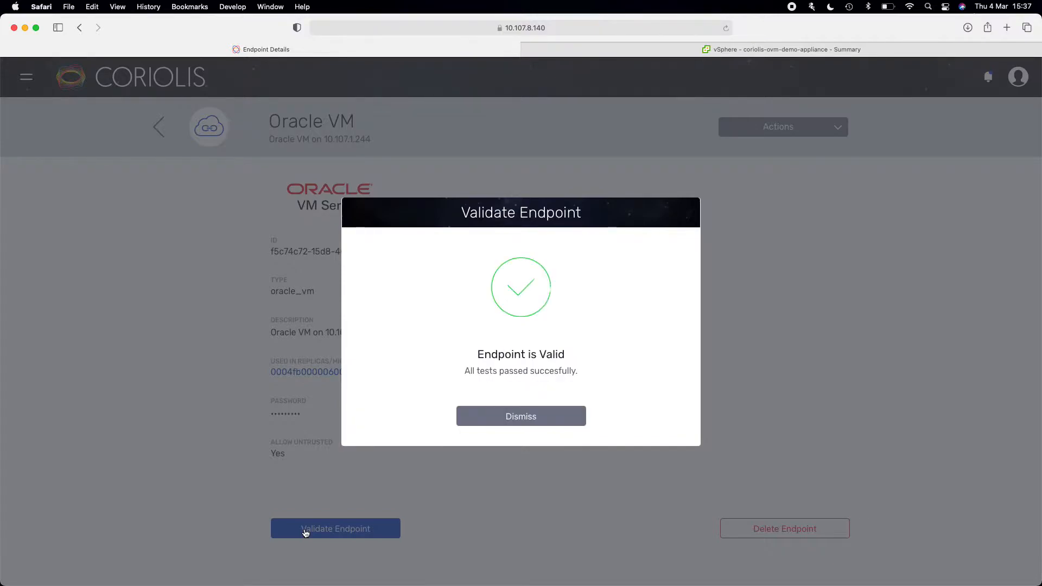
left_click(492, 419)
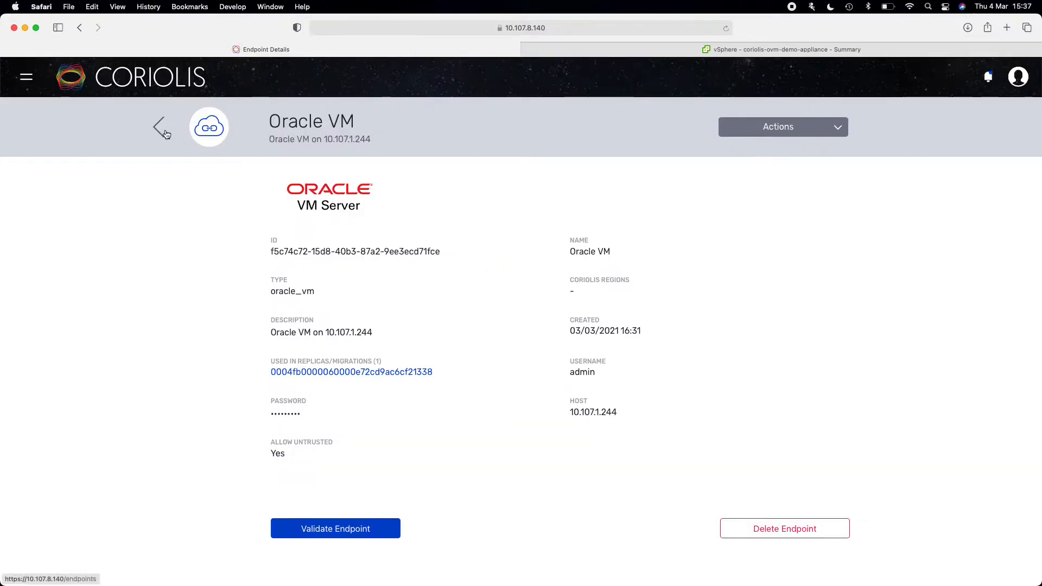
left_click(159, 128)
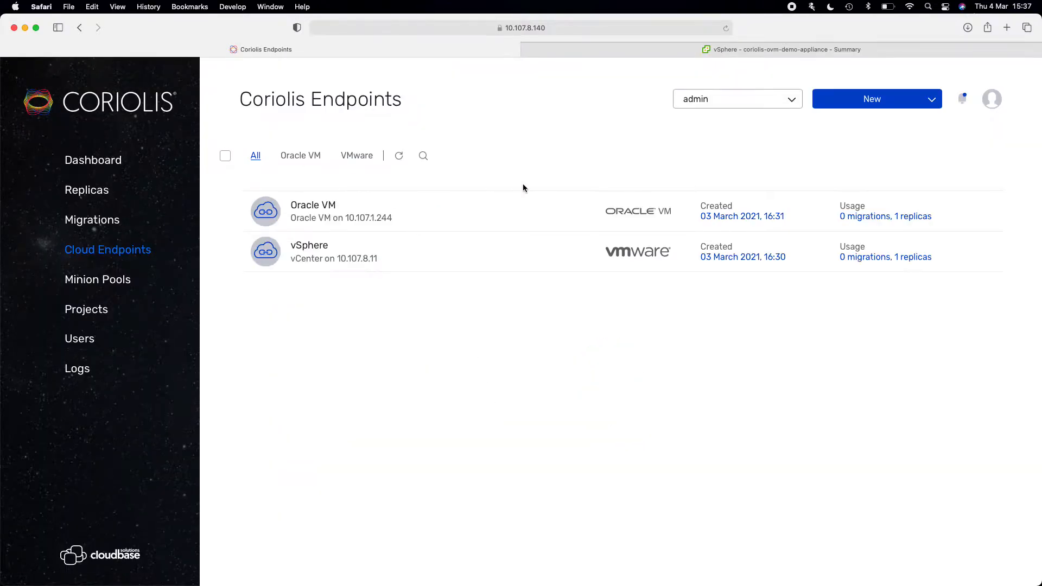
- Validate the existing vSphere cloud endpoint and return to the endpoint list
left_click(494, 245)
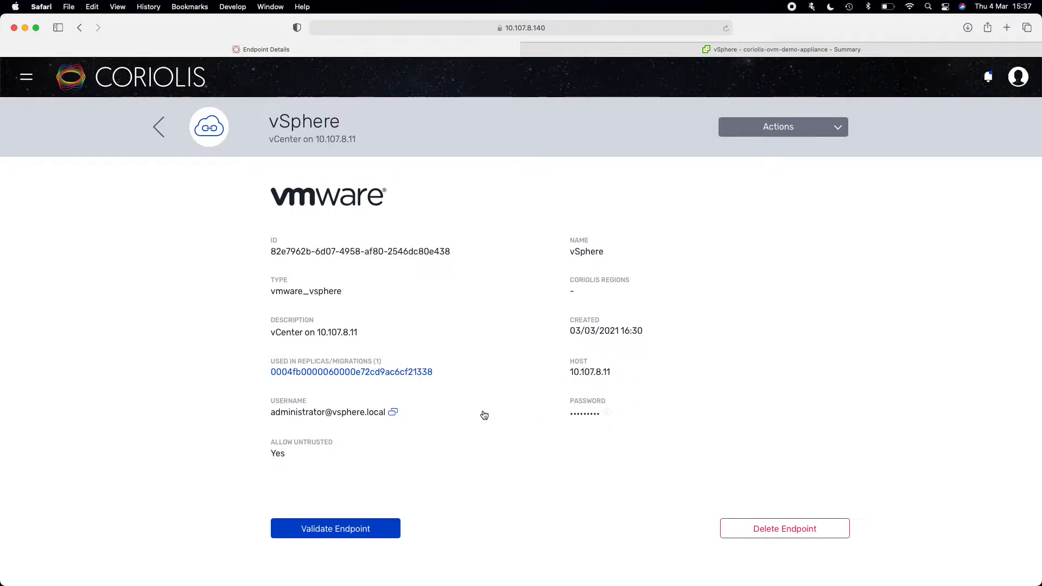
left_click(382, 533)
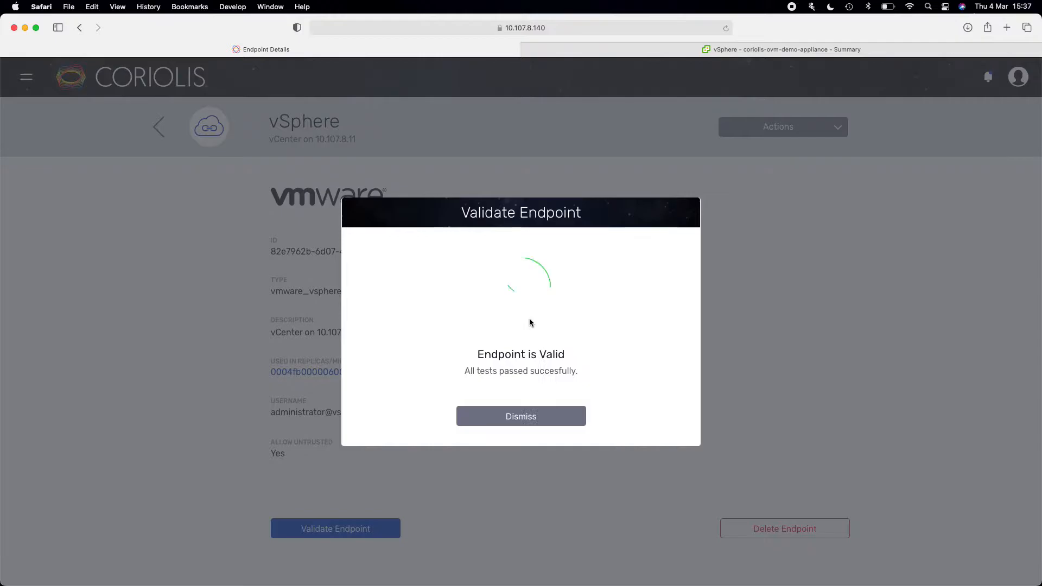
left_click(517, 416)
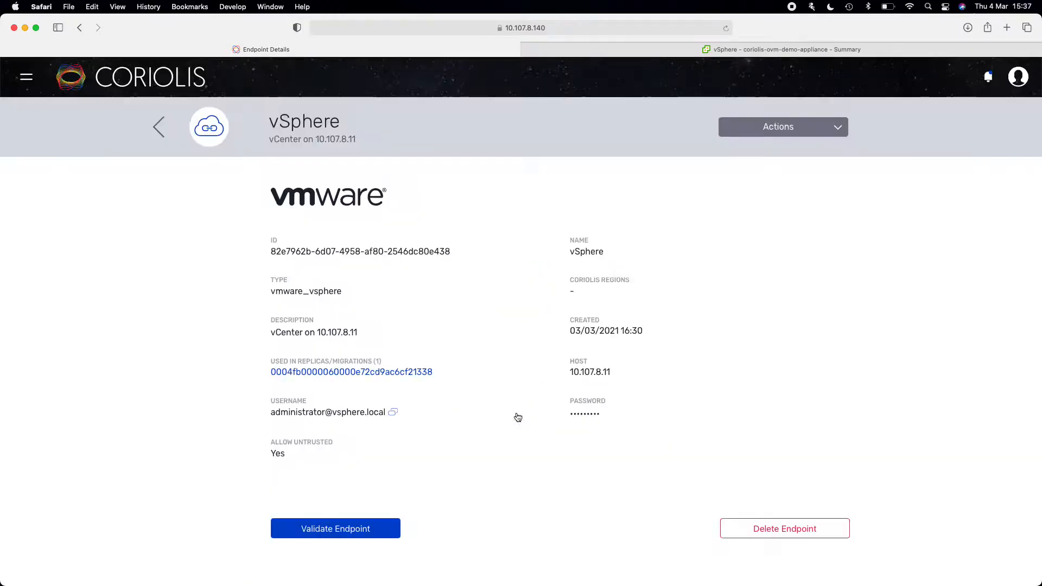
left_click(160, 128)
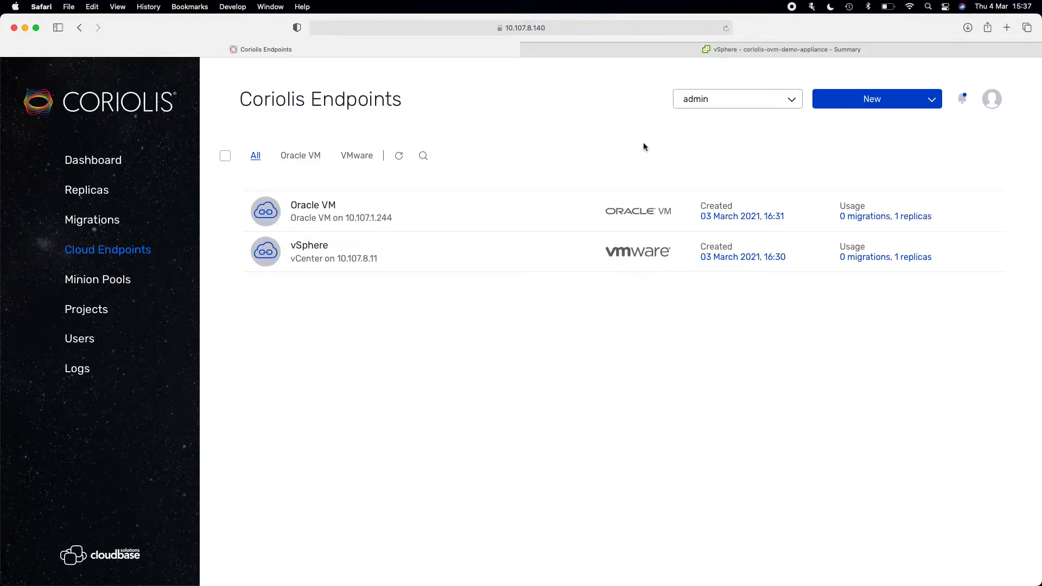
- Start a new Coriolis Replica and use the Oracle VM endpoint under Oracle VM Server as its source cloud
left_click(911, 107)
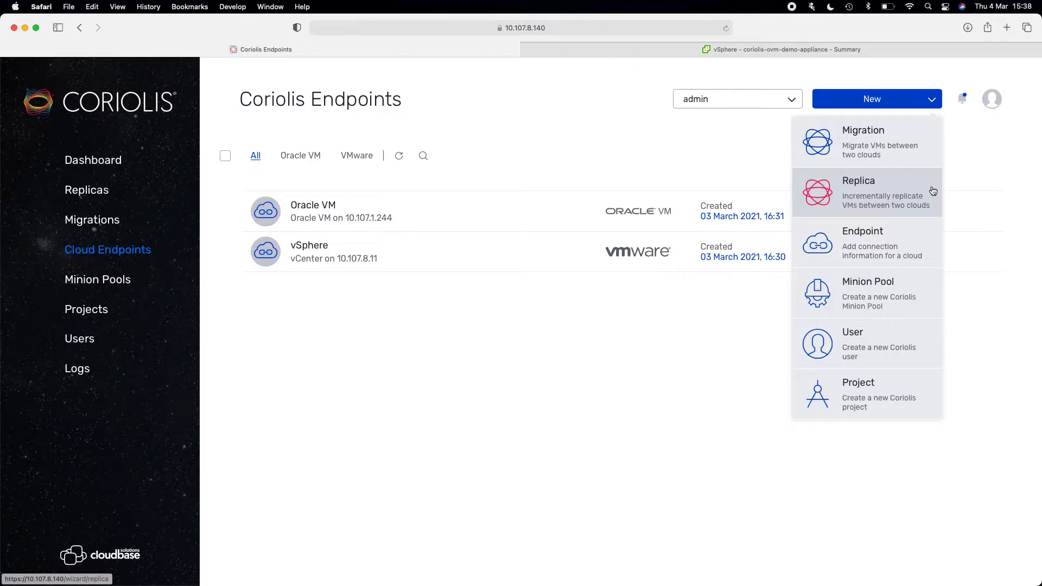
left_click(932, 191)
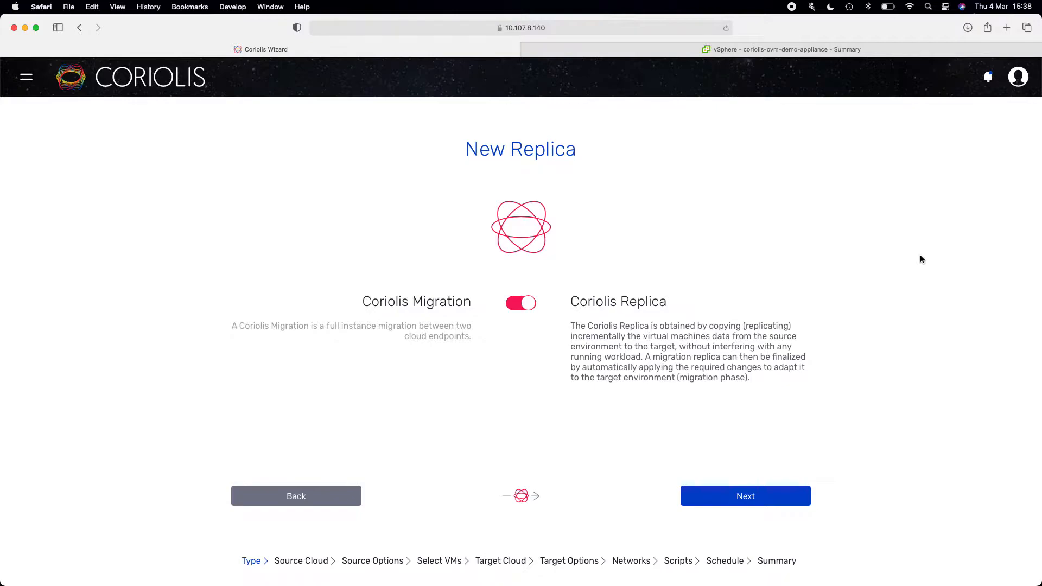
left_click(800, 496)
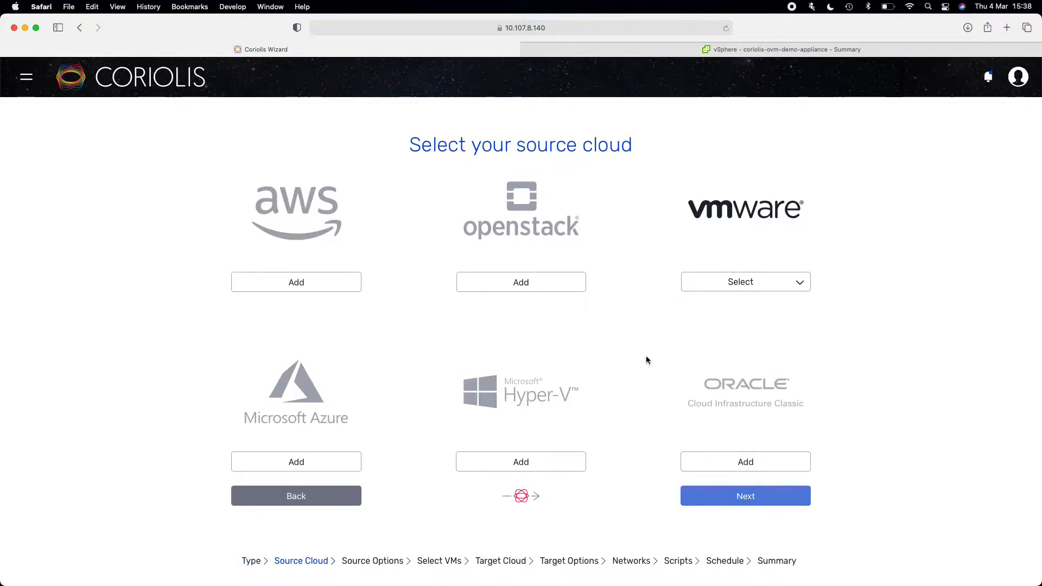
scroll(646, 355, "down", 5)
left_click(560, 466)
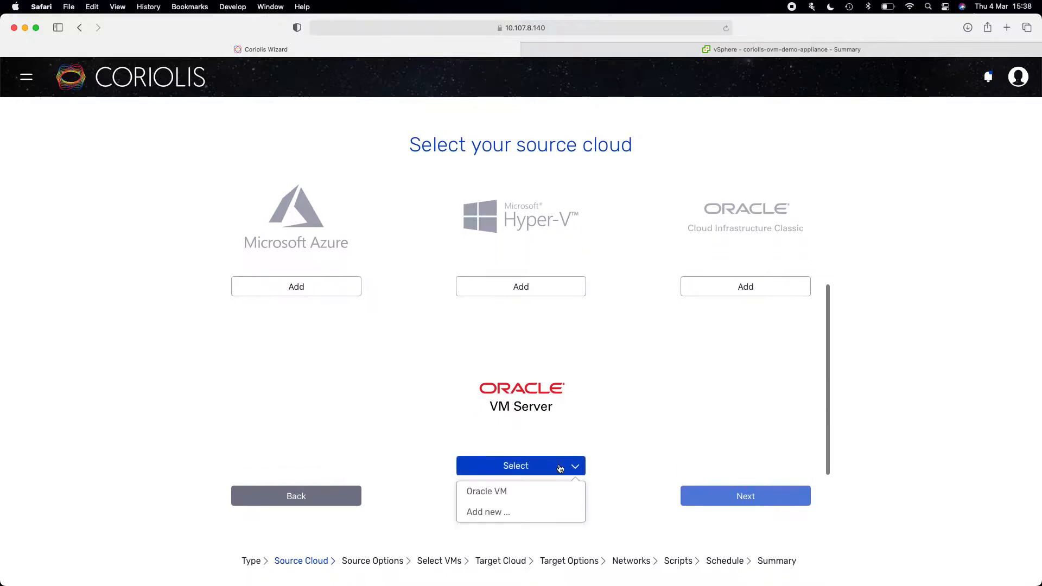
left_click(541, 491)
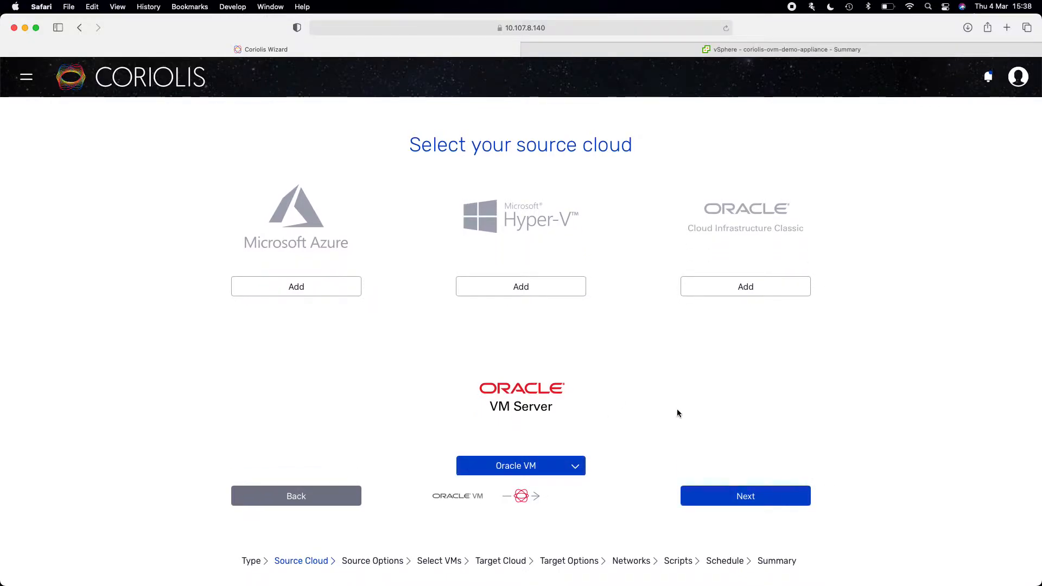
left_click(693, 501)
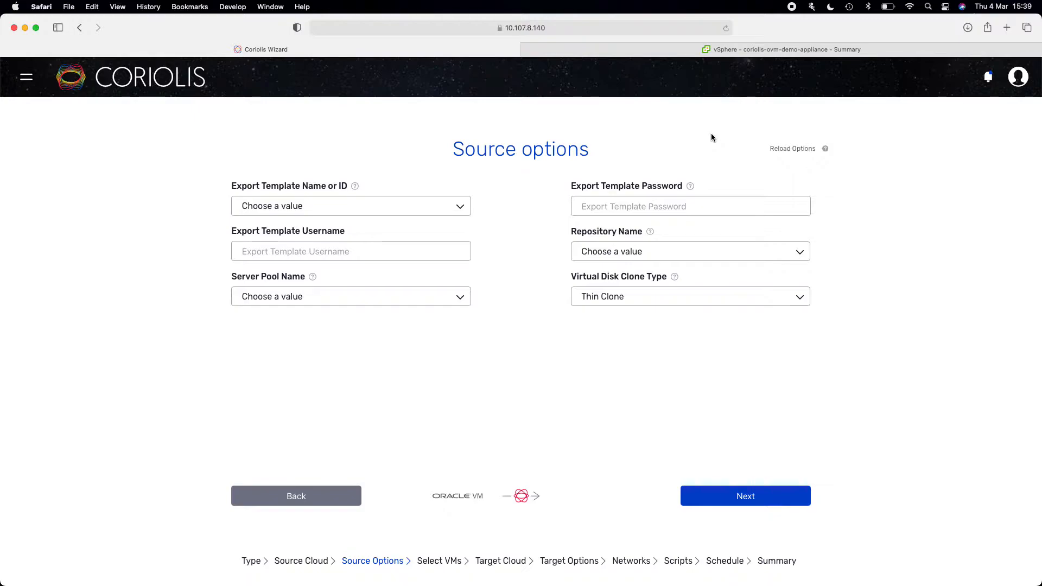
- Set the export template to linux_migration_worker with username root, and enter the export template password
left_click(453, 206)
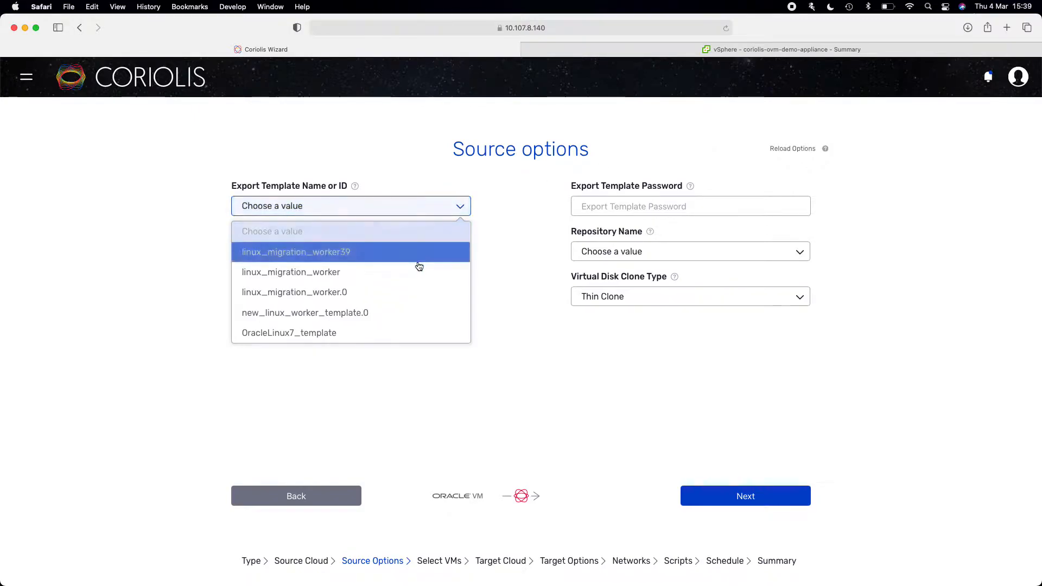
left_click(417, 269)
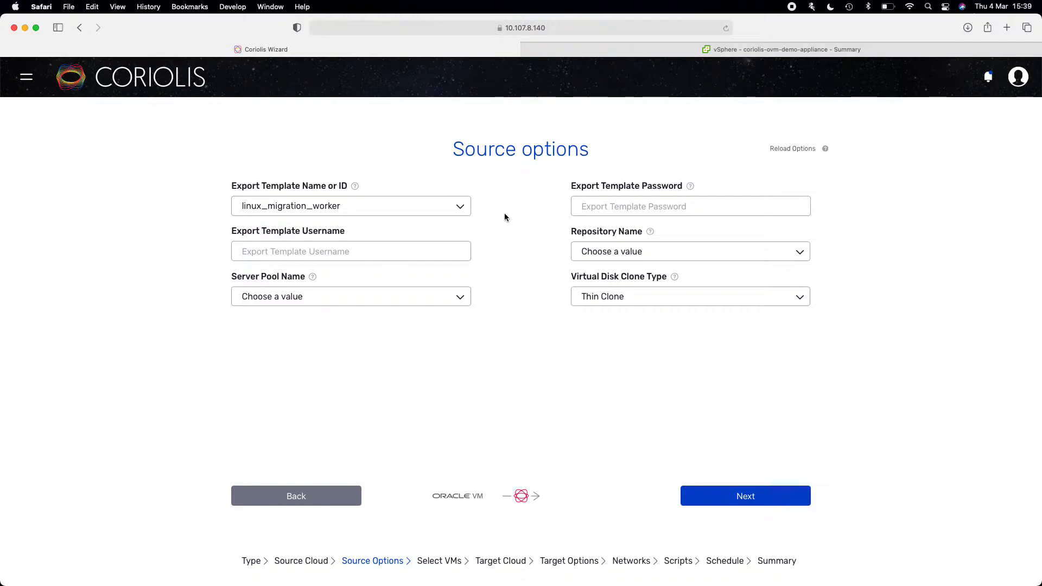
left_click(596, 210)
type("********")
left_click(336, 245)
type("root")
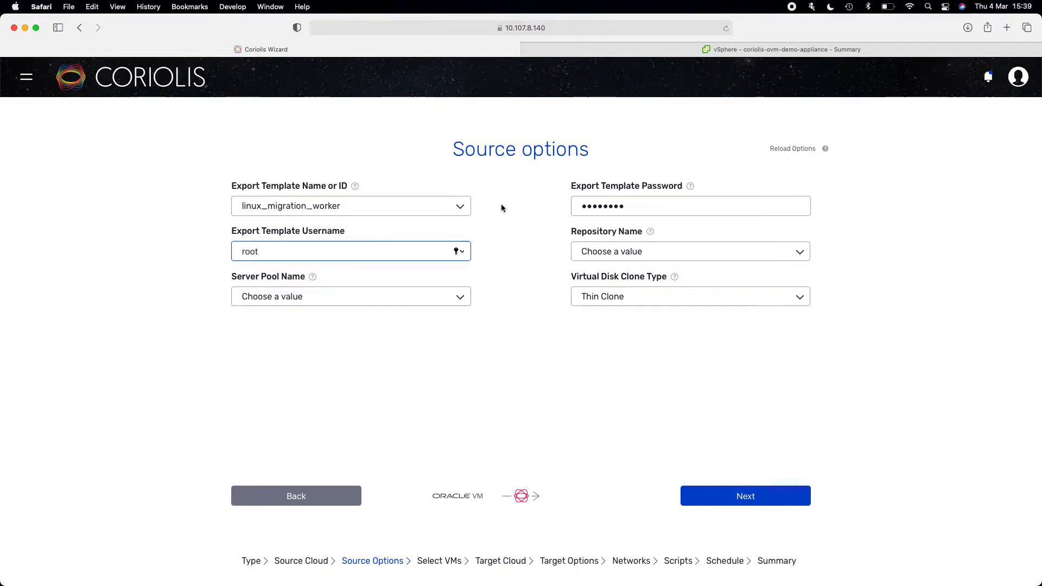
- Set the repository and server pool to Main and the virtual disk clone type to Sparse Copy, and proceed to instance selection
left_click(651, 251)
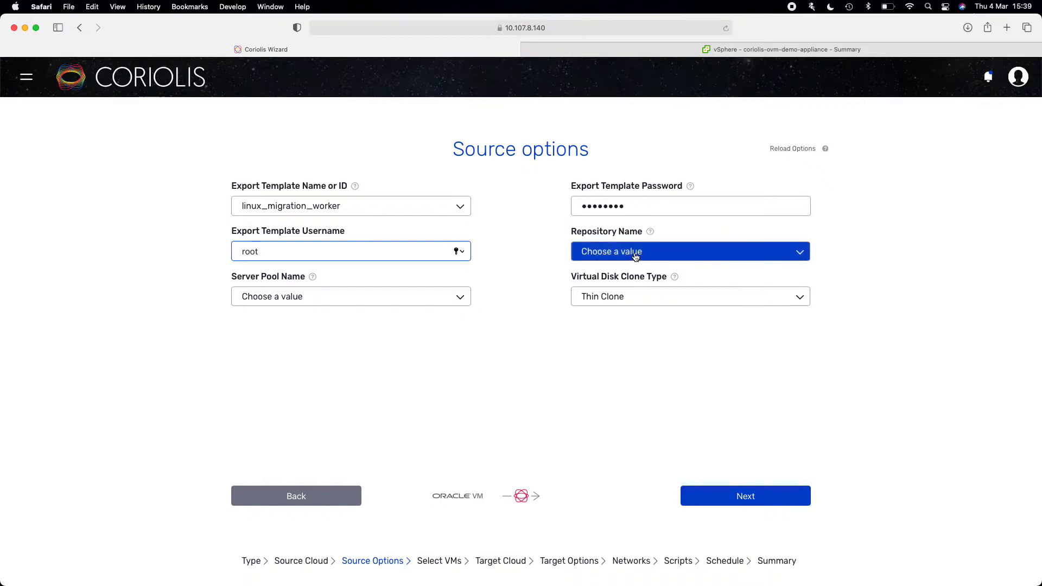
left_click(627, 337)
left_click(386, 297)
left_click(365, 360)
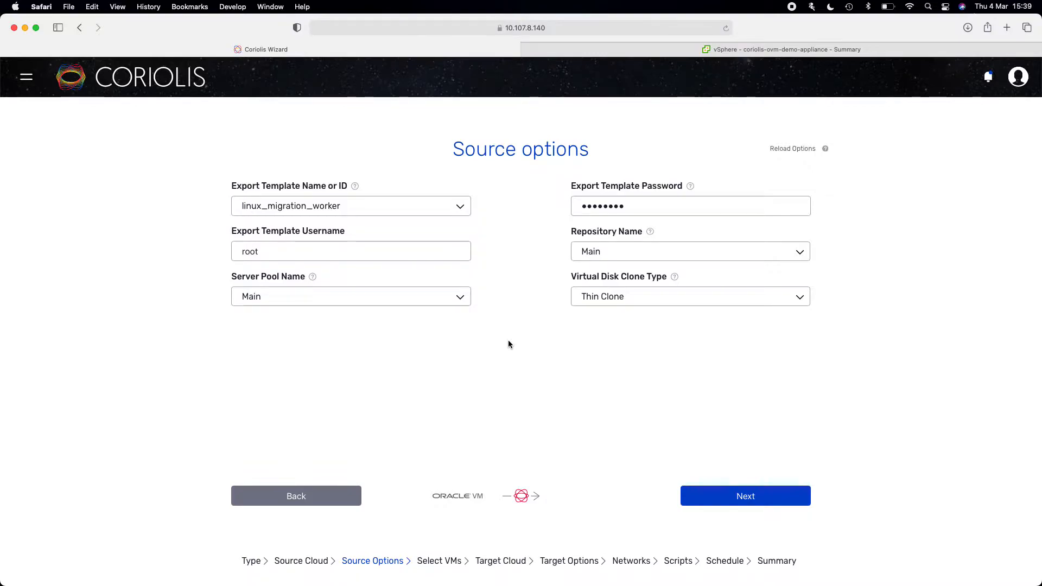
left_click(702, 304)
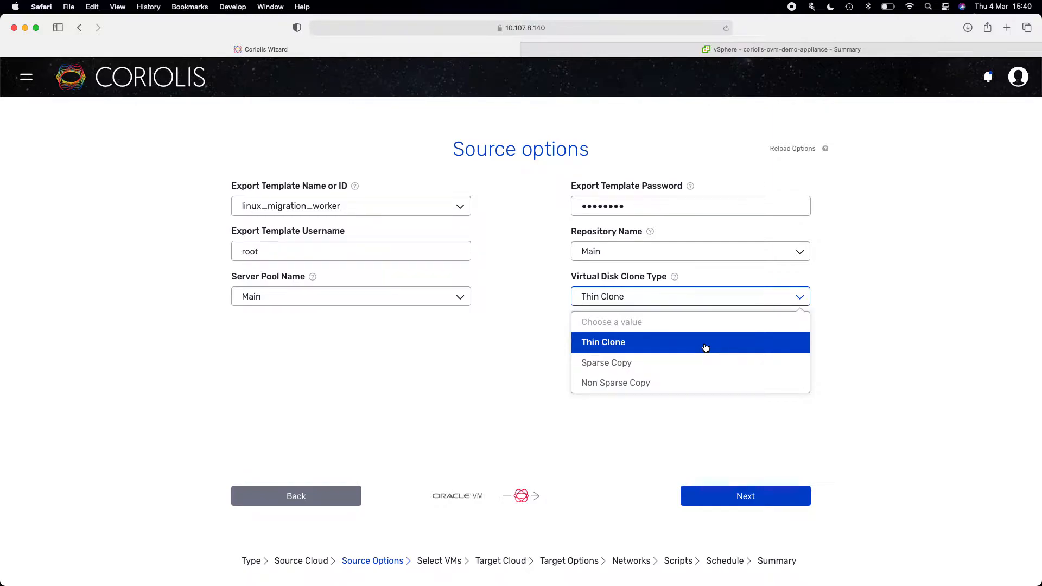
left_click(704, 363)
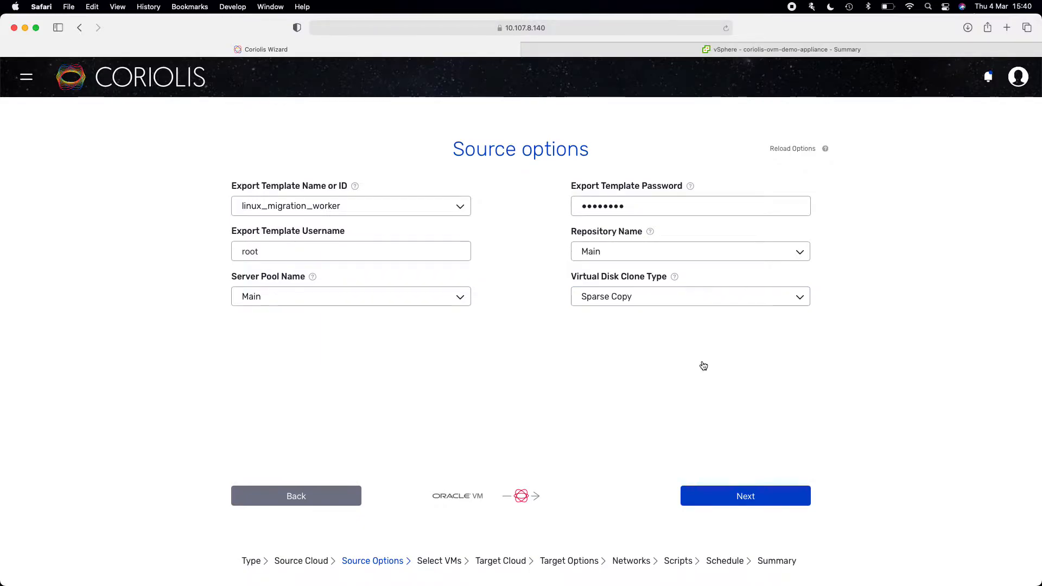
left_click(700, 493)
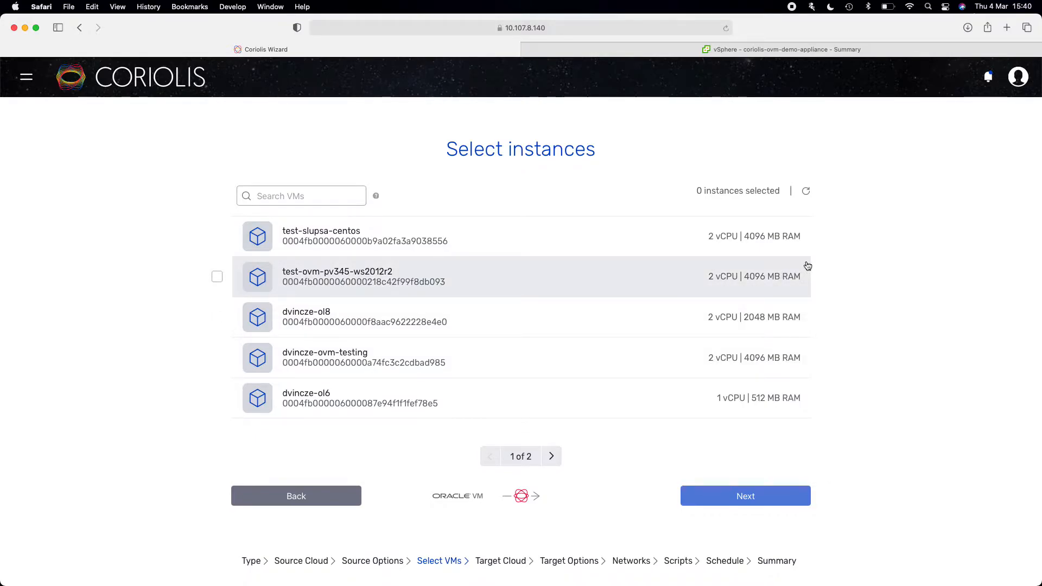
- Switch to Oracle VM Manager and examine the configuration details of the ol7-vmware-import virtual machine
key("ctrl+Right")
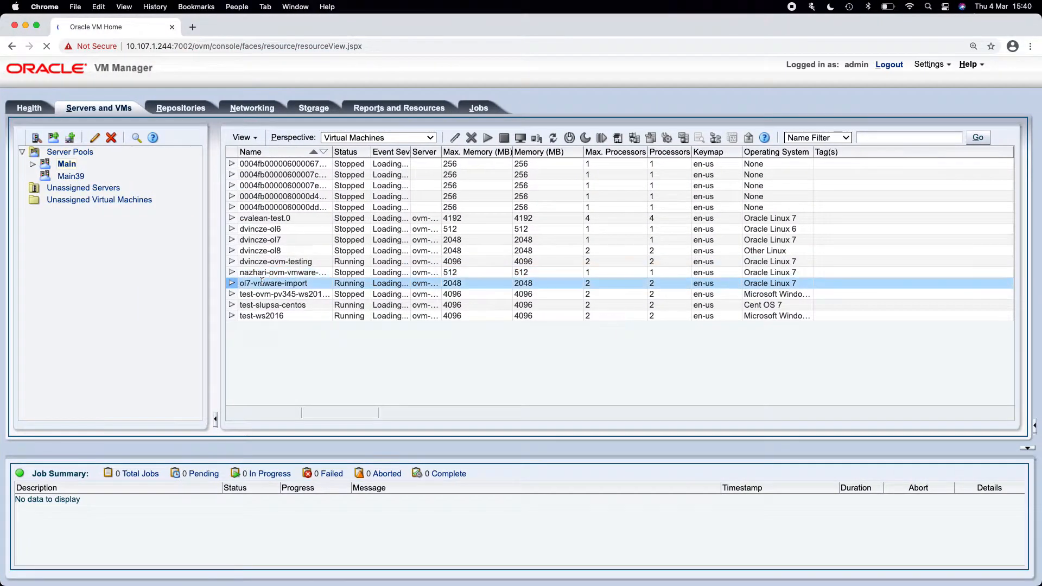
left_click(243, 285)
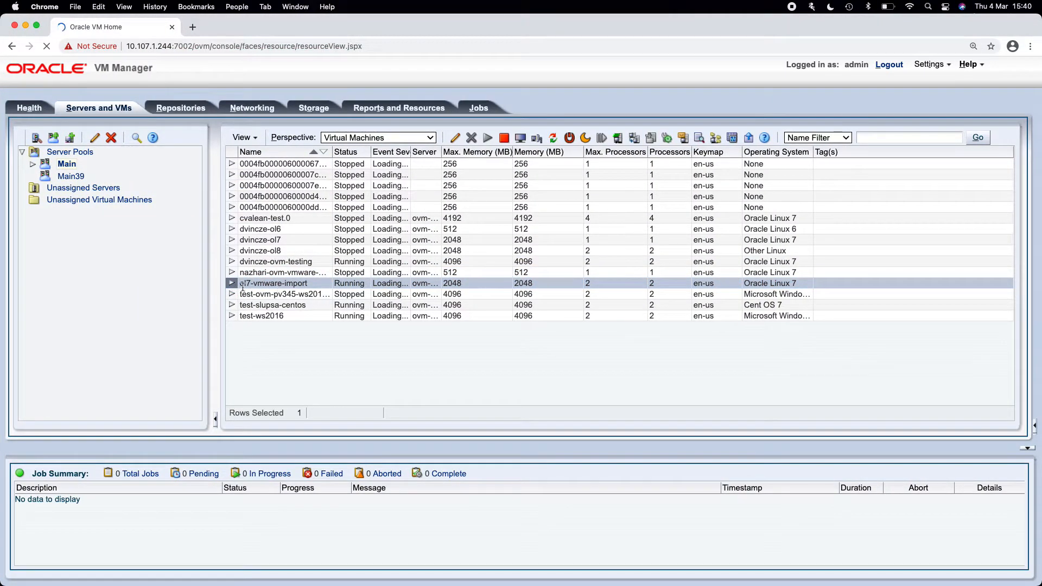
left_click(232, 282)
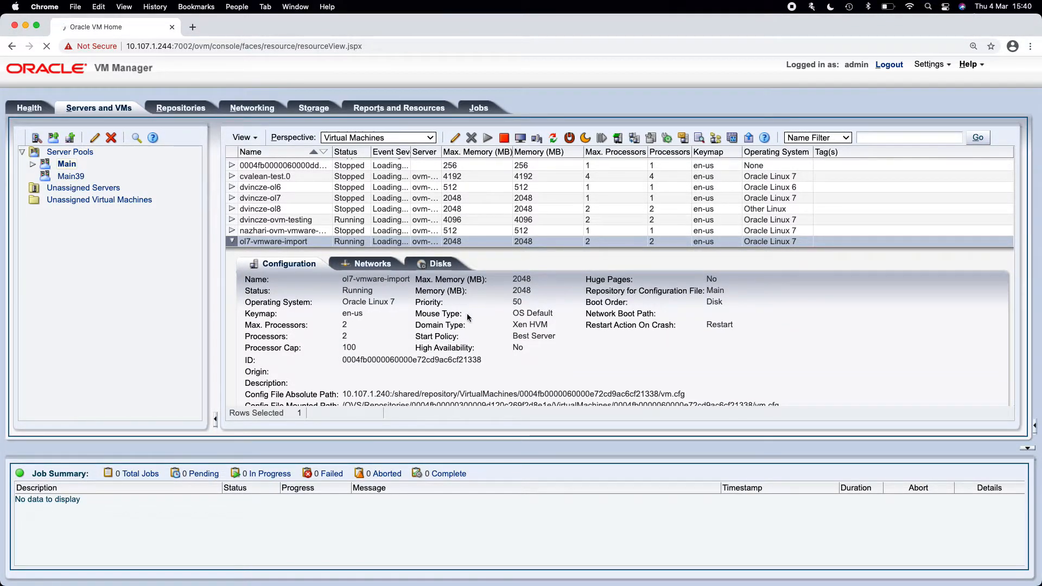
- Review the disks and network interfaces of the ol7-vmware-import virtual machine
left_click(437, 266)
left_click(460, 301)
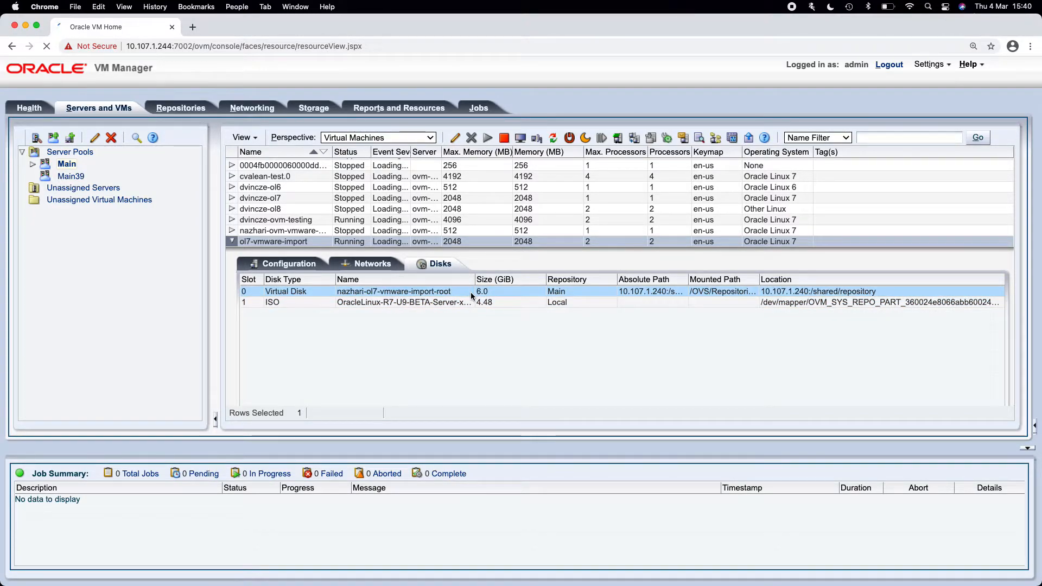
left_click(393, 265)
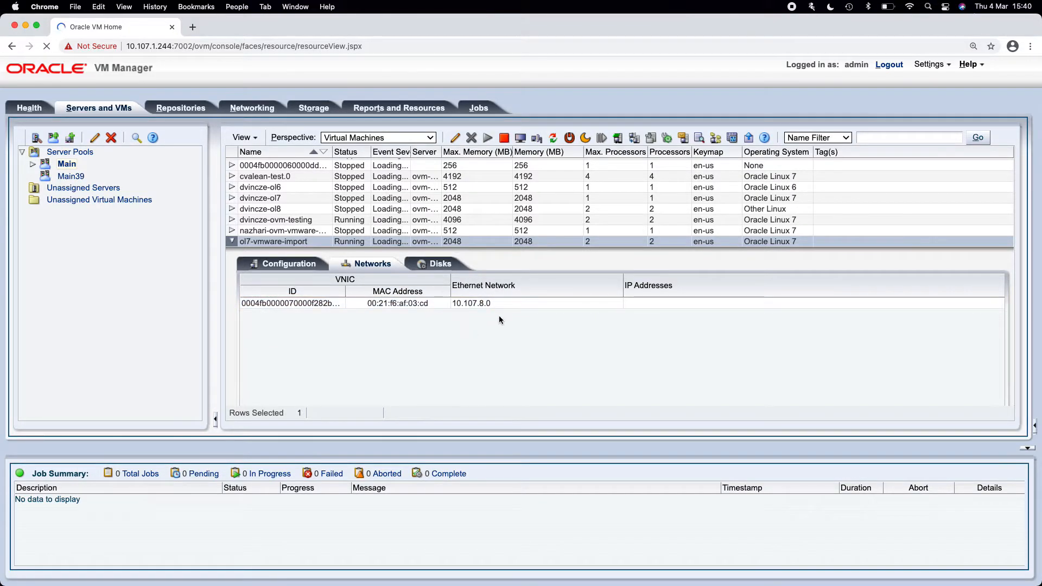
- Launch the console of the ol7-vmware-import virtual machine and list the files in root's home directory
left_click(520, 138)
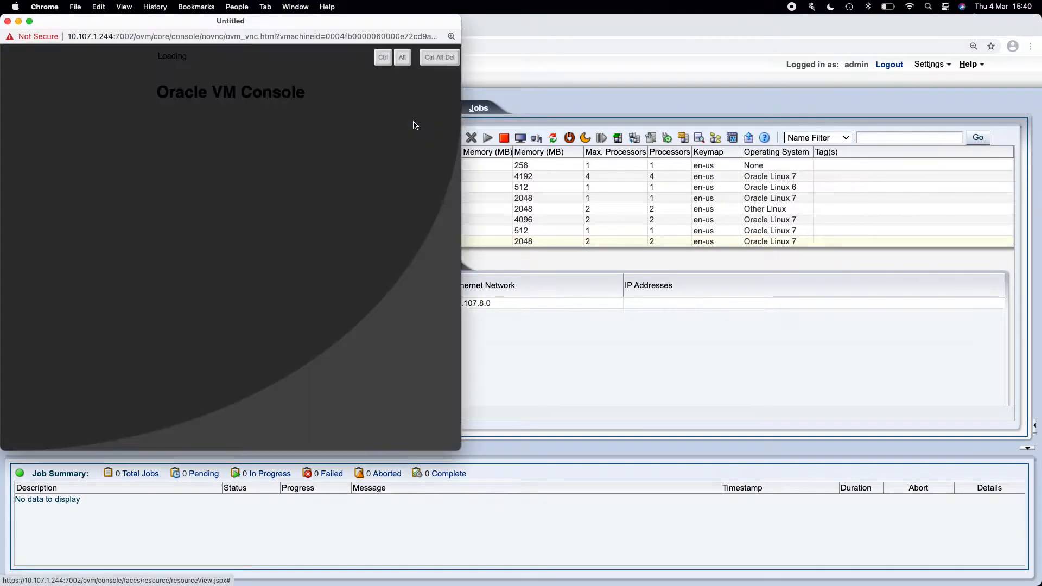
left_click_drag(321, 27, 390, 47)
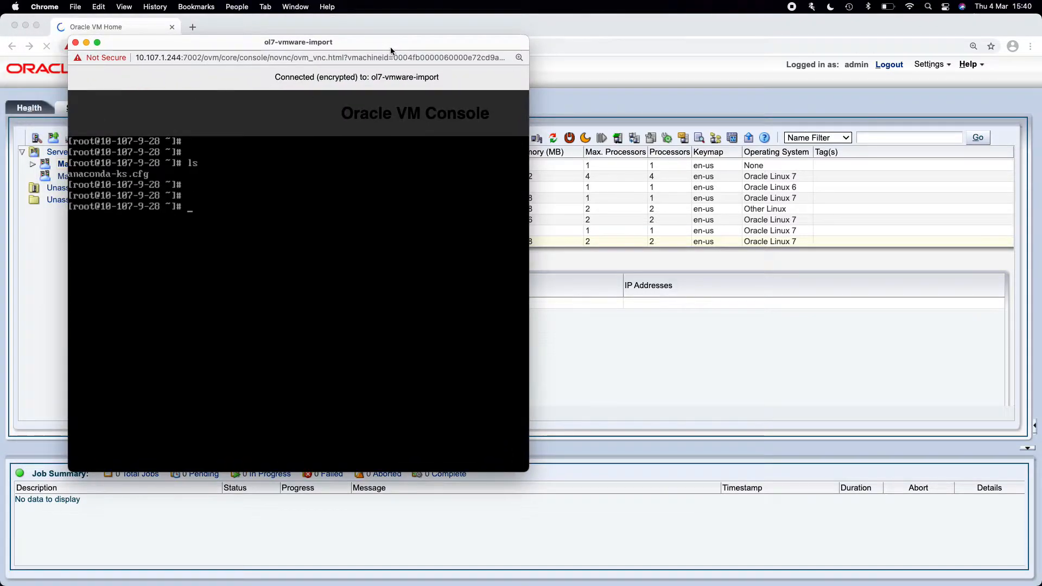
key("Return")
type("ls")
key("Return")
key("Return")
key("Return")
- Write "See you on VMware" into a new file named migration.txt with echo, and list the directory's files
type("echo \"\"")
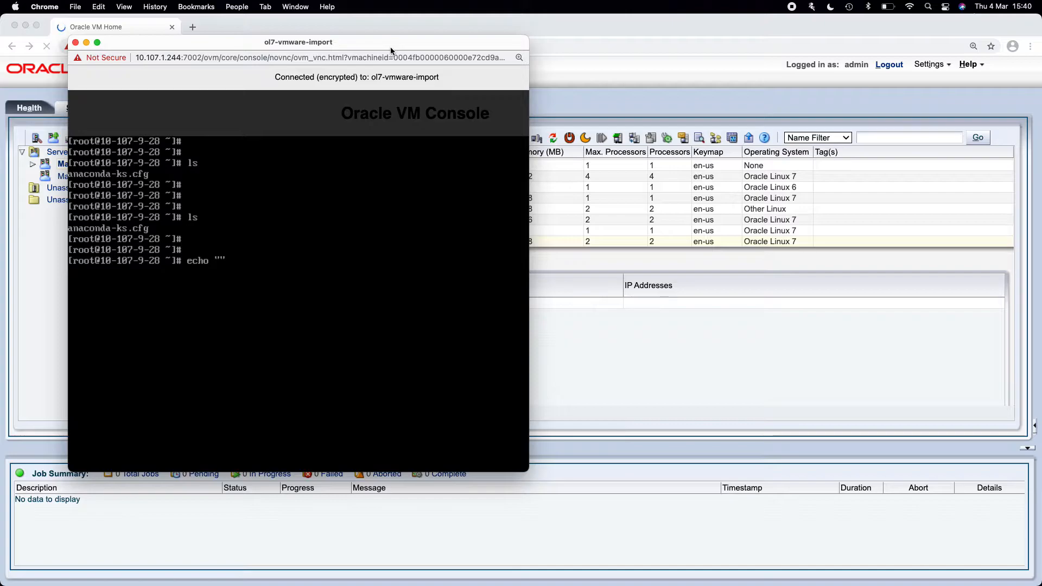
type("See you on VMware")
key("Right")
type("> migration.txt")
key("Return")
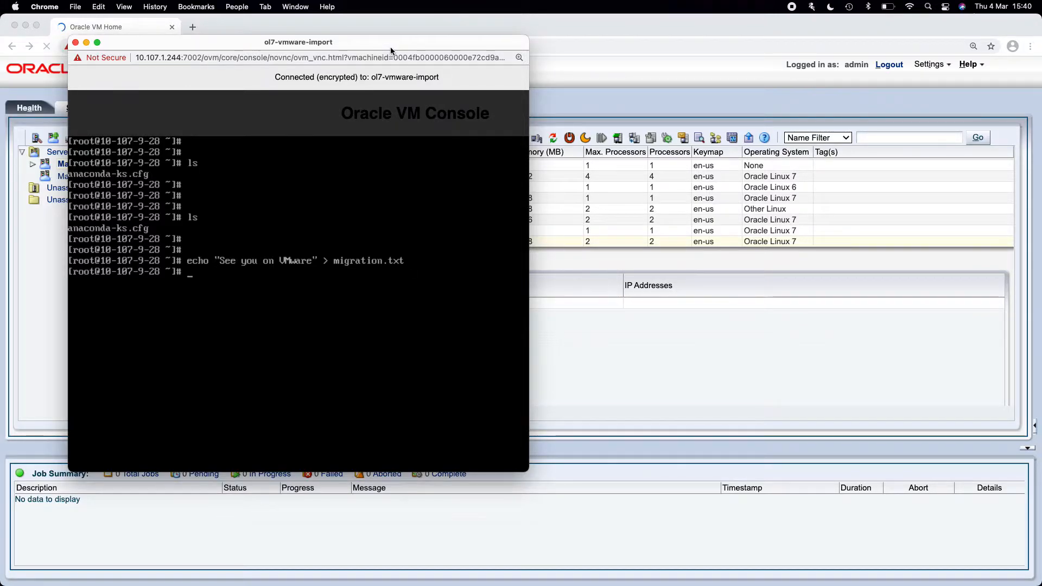
type("ls")
key("Return")
key("Return")
key("Return")
- Append the output of the date command to migration.txt and clear the console
type("date ")
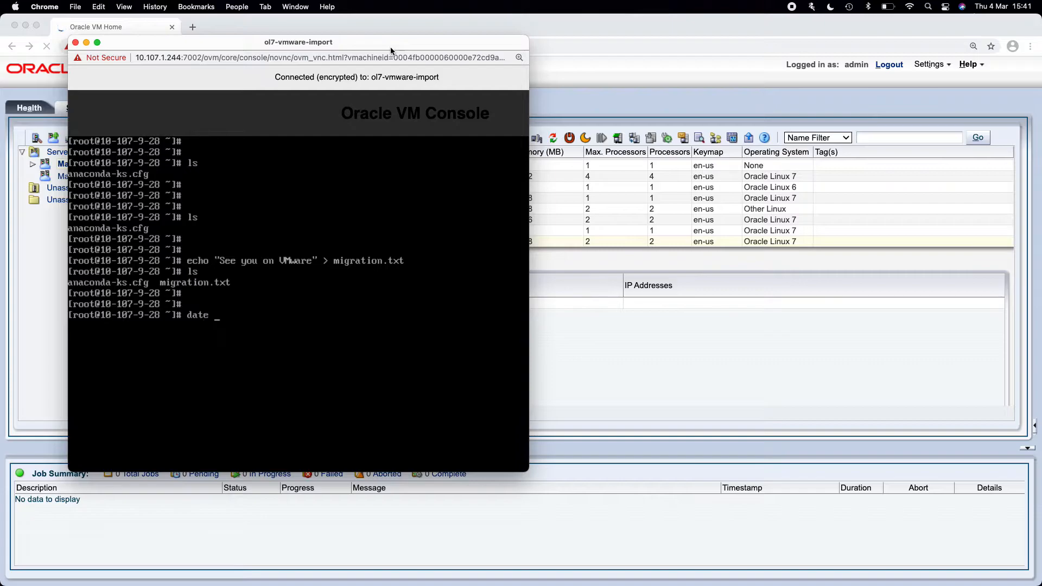
type(">> mig")
key("Tab")
key("Return")
key("Return")
key("Return")
type("clear")
key("Return")
key("Return")
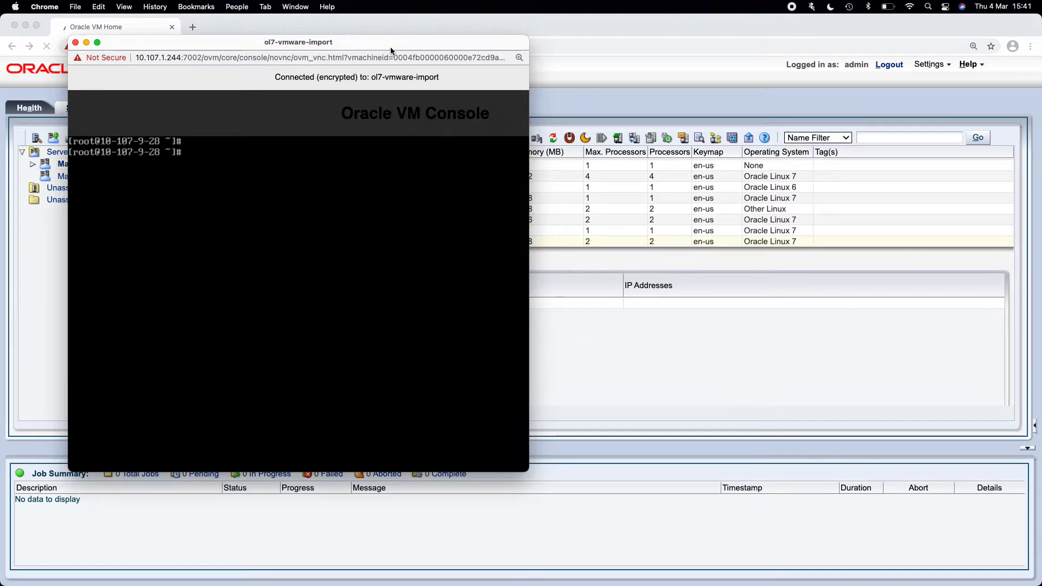
key("Return")
- List the home directory's files and display the contents of migration.txt
type("ls")
key("Return")
type("cat mi")
key("Tab")
key("Return")
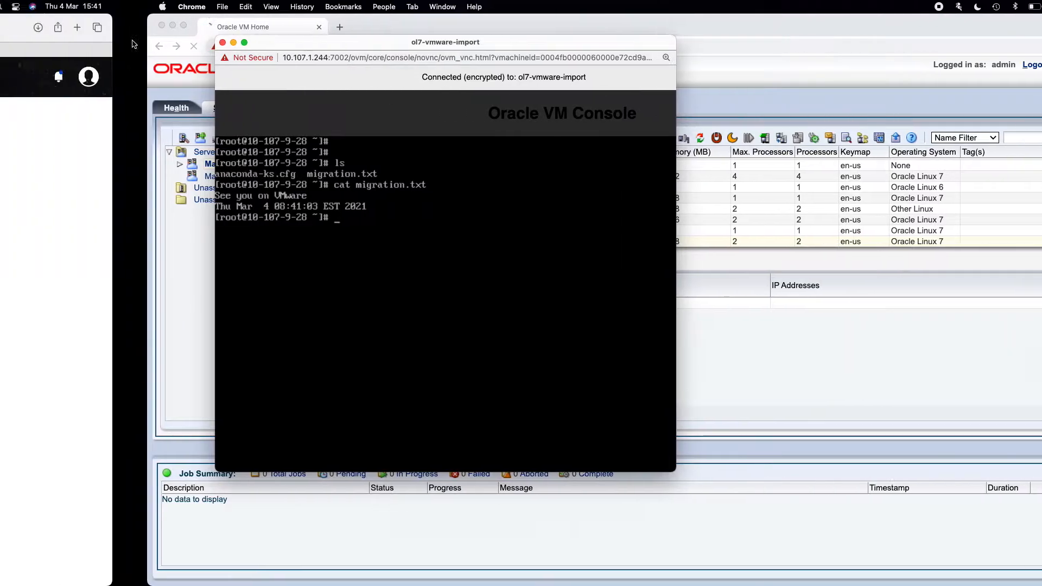
- Switch back to the Coriolis wizard, filter the instances by ol7, select ol7-vmware-import and proceed to the target cloud
type("ol7")
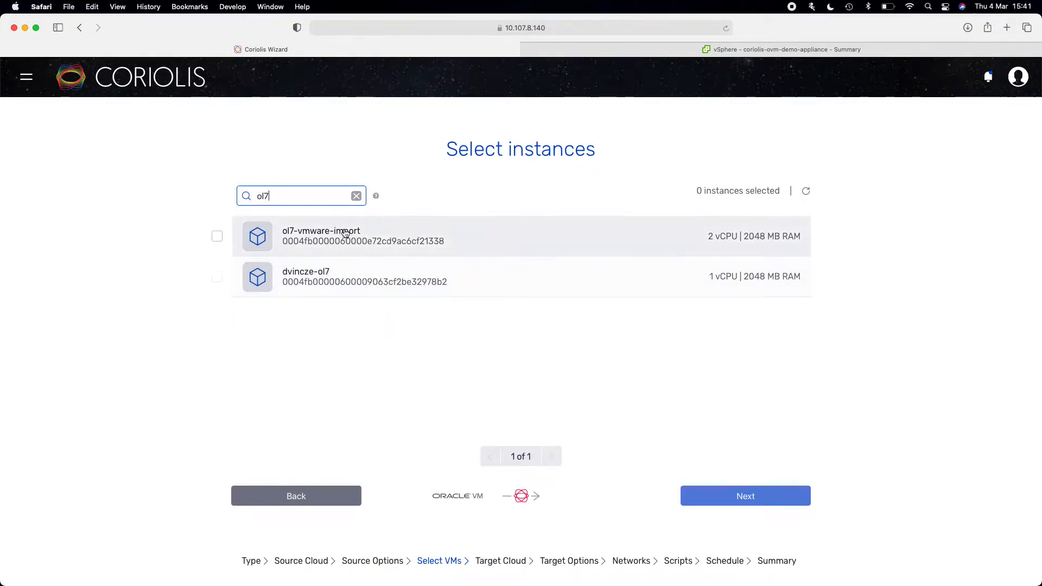
left_click(328, 230)
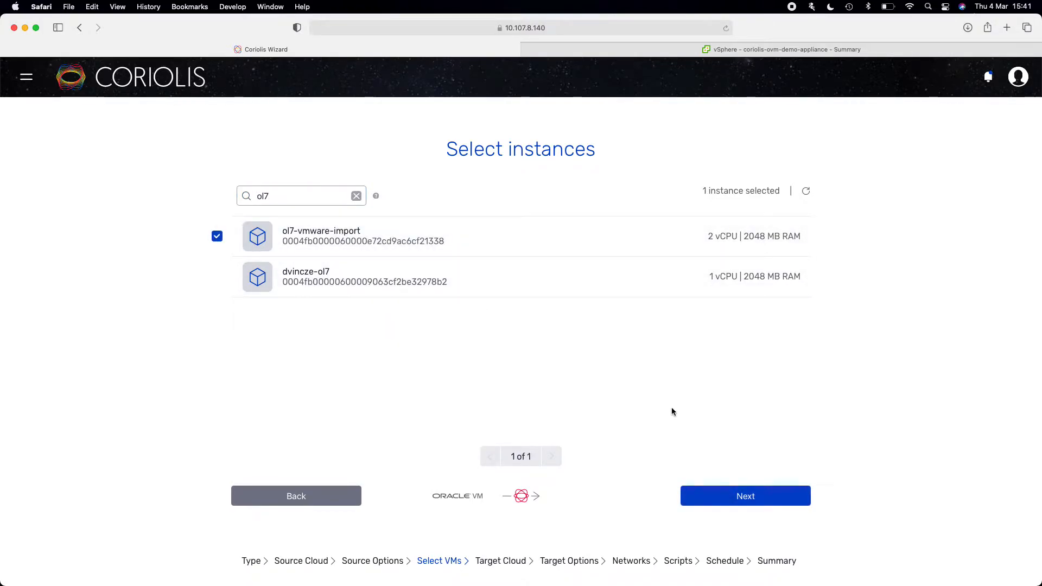
left_click(714, 496)
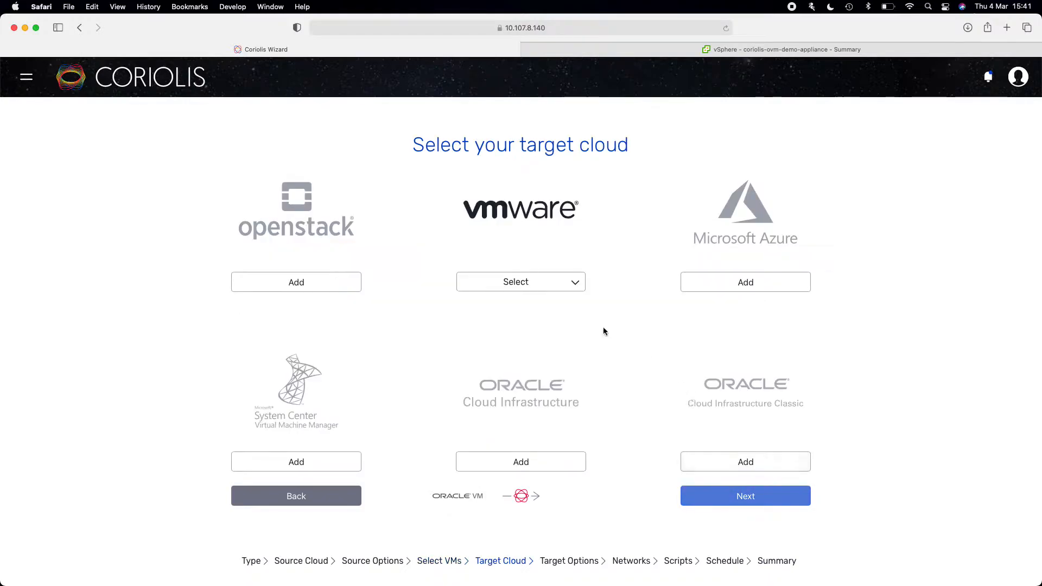
- Choose the vSphere endpoint under VMware as the target cloud and proceed to the target options
left_click(558, 289)
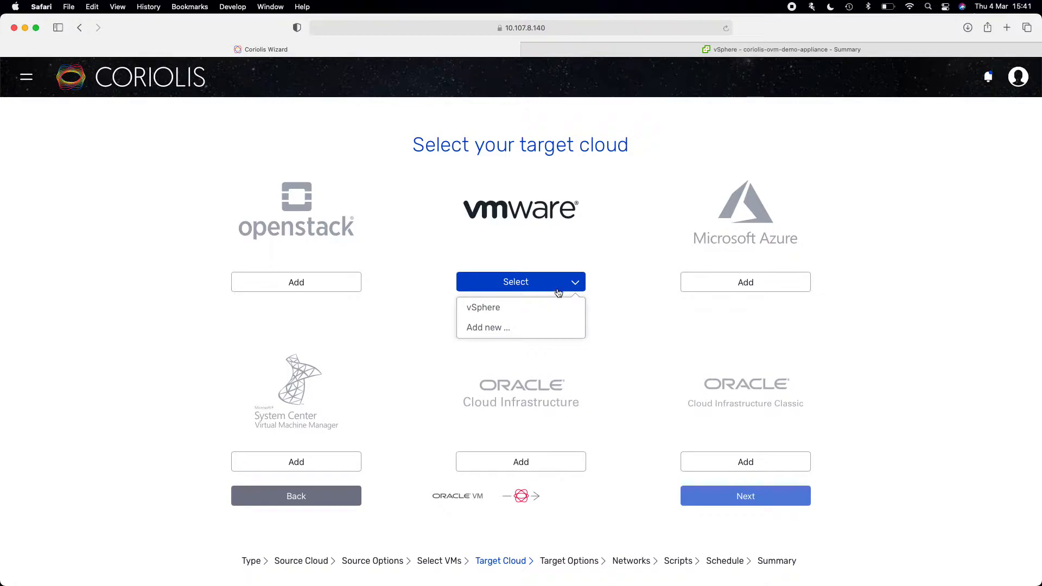
left_click(555, 305)
left_click(706, 502)
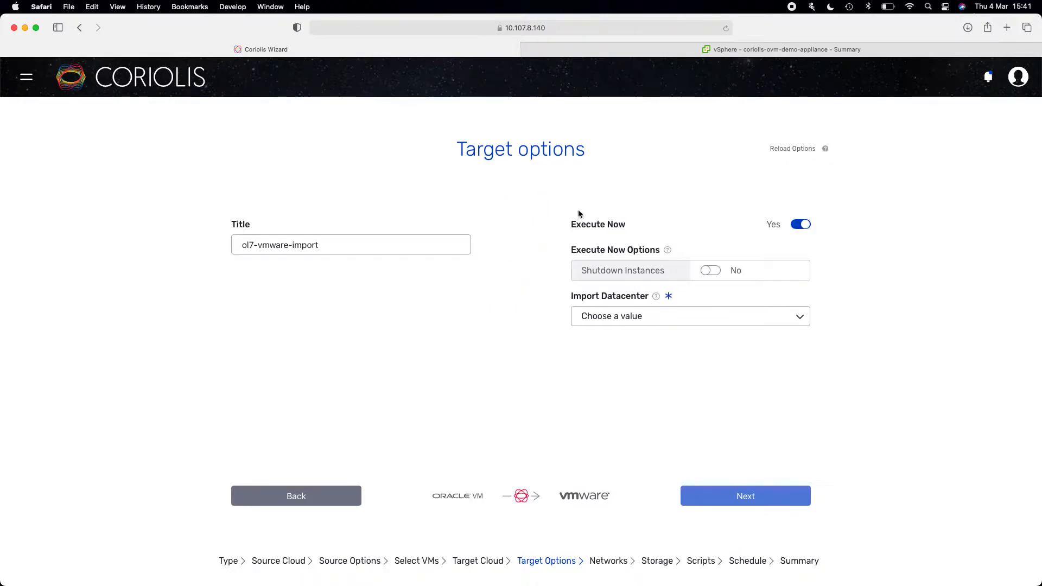
- Show the advanced target options and set the import datacenter to datacenter1 and the import cluster to CI
left_click(558, 184)
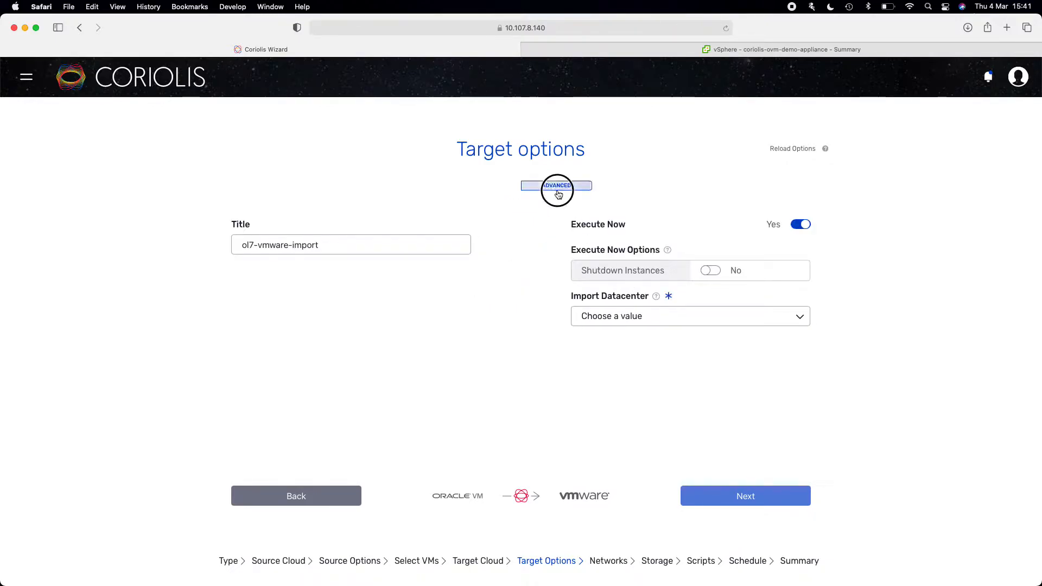
left_click(646, 298)
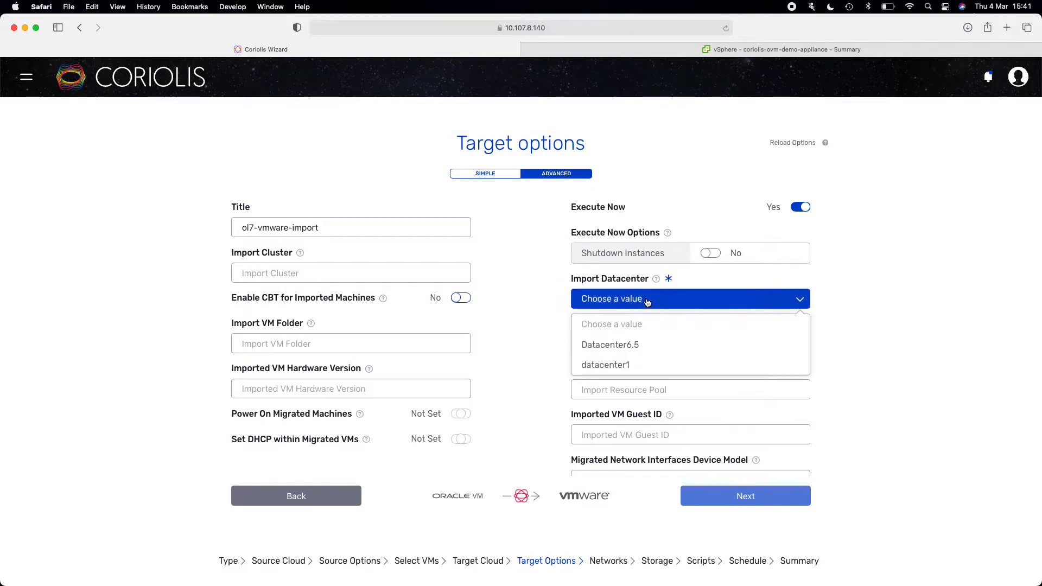
left_click(645, 374)
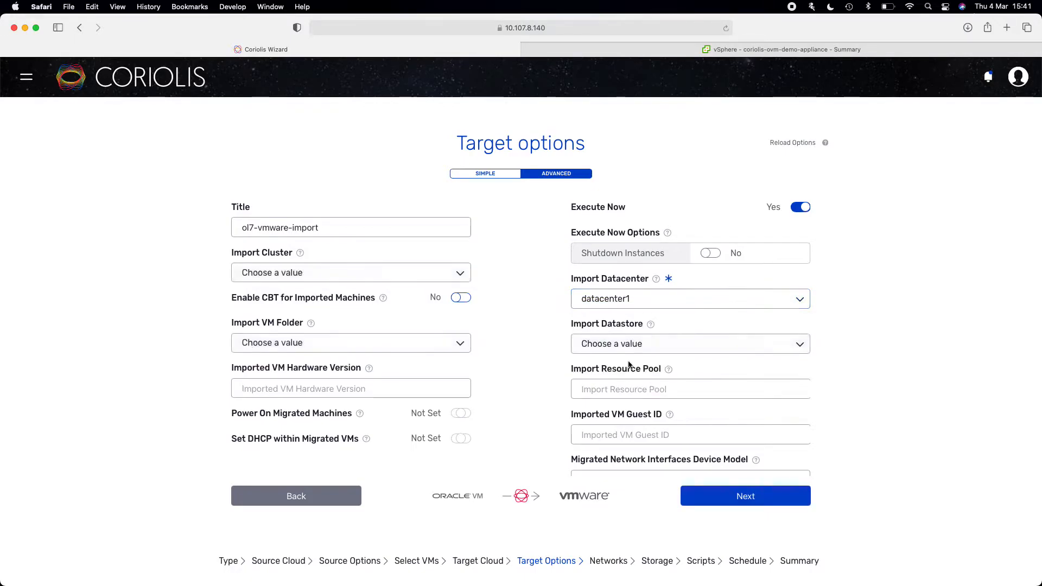
left_click(430, 272)
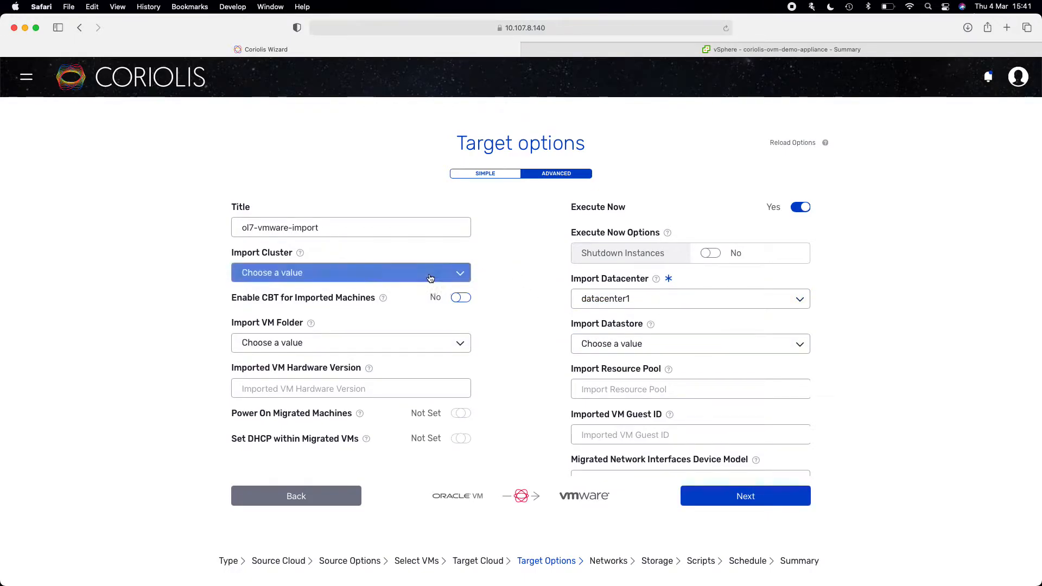
left_click(408, 317)
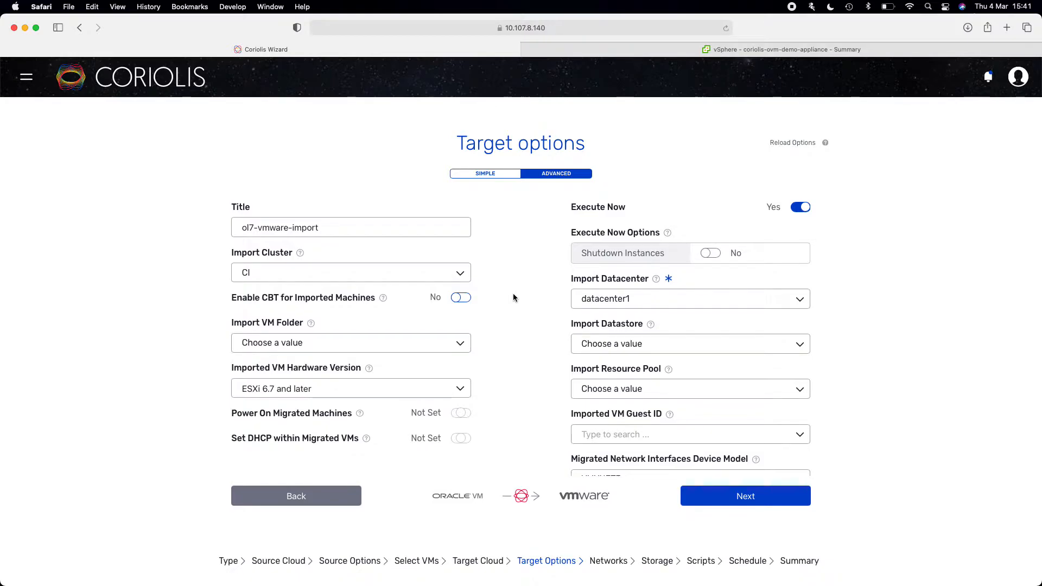
- Set the import datastore to datastore0 and the import VM folder to Migrated Coriolis VMs/OVM Machines
left_click(585, 339)
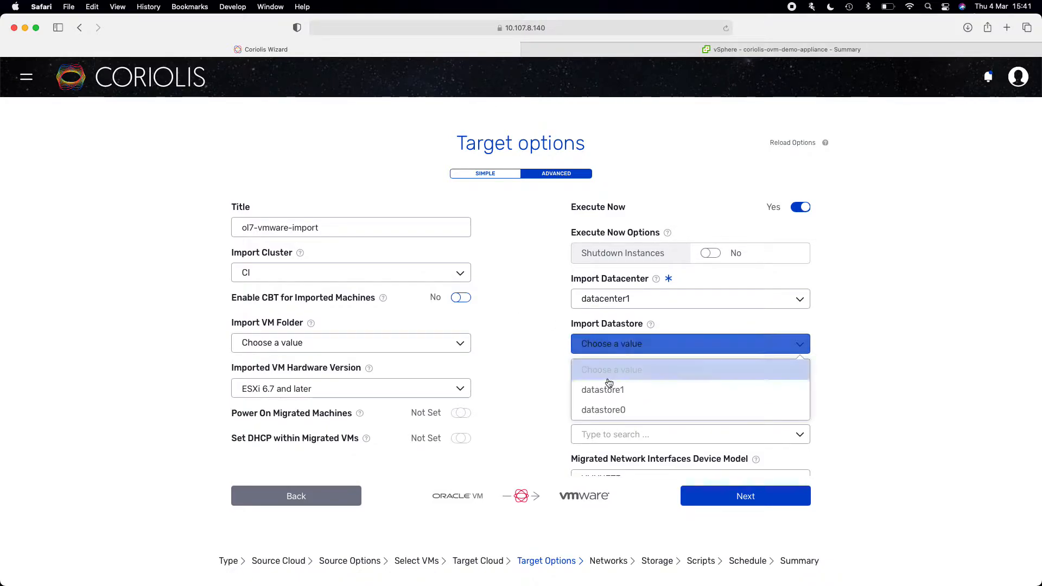
left_click(619, 410)
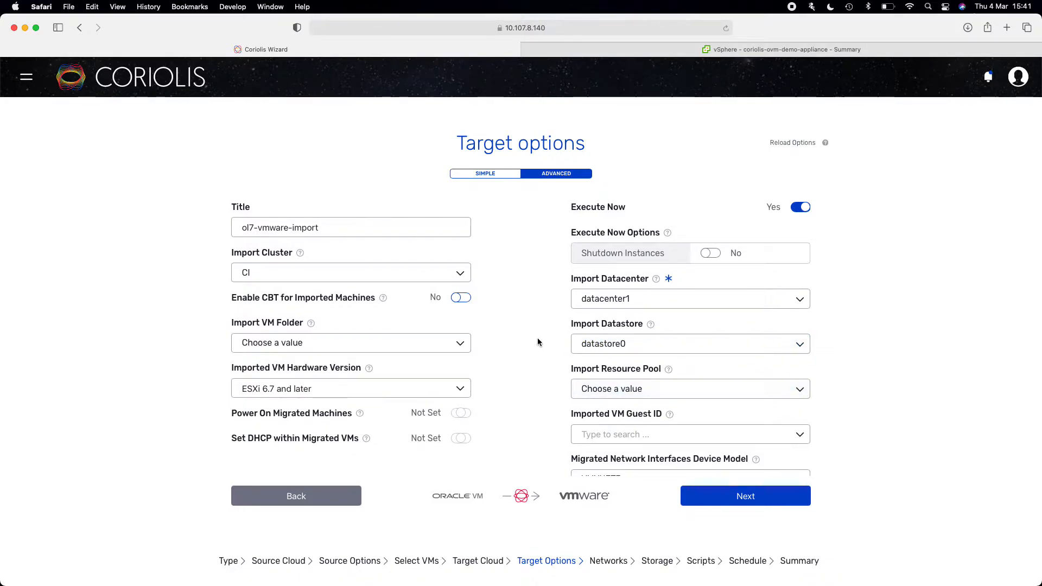
left_click(445, 345)
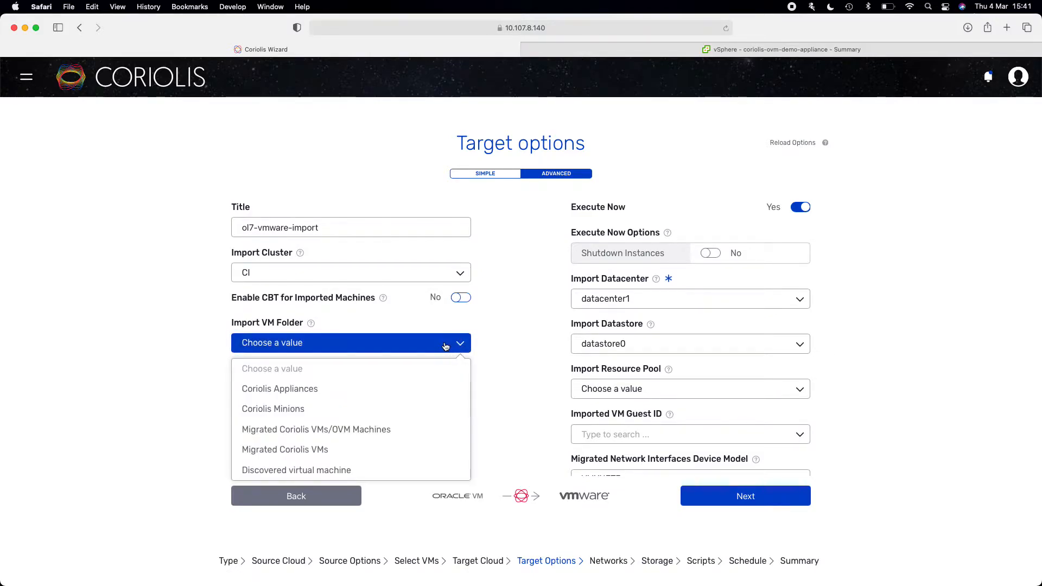
left_click(418, 430)
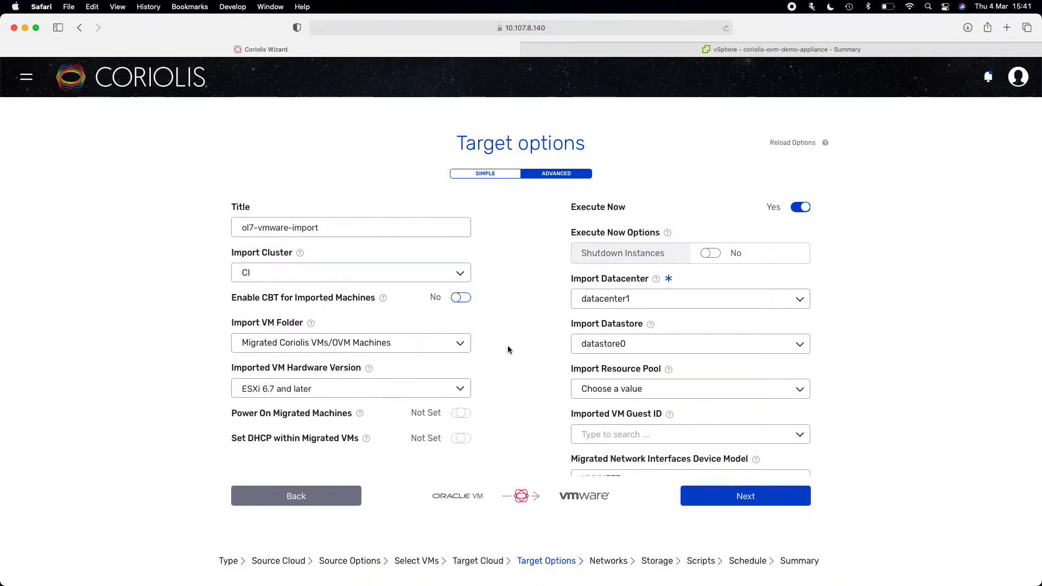
- Enable CBT for imported machines and choose ESXi 6.7 and later as the imported VM hardware version
left_click(465, 302)
left_click(465, 302)
left_click(465, 301)
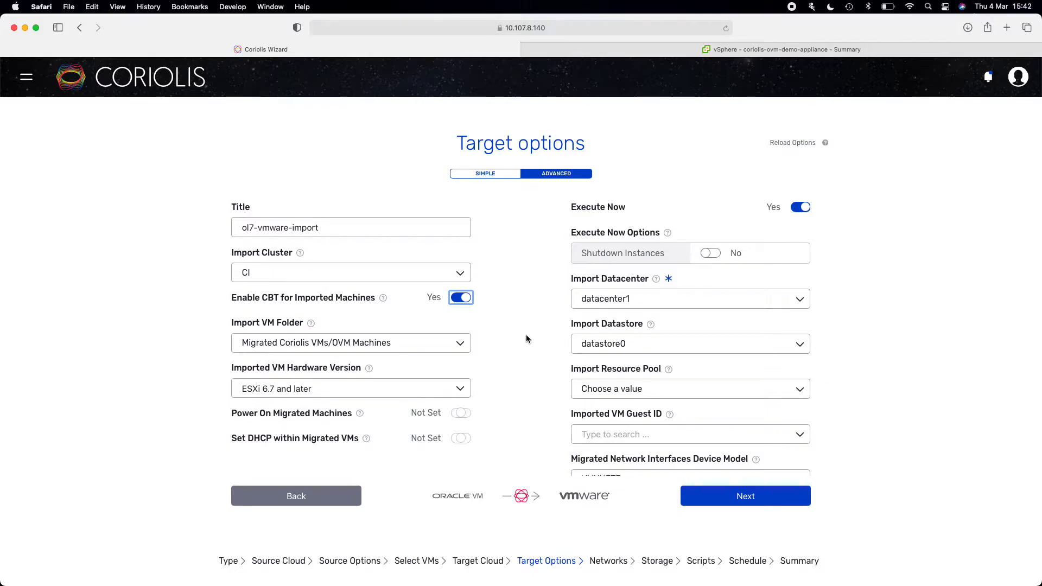
left_click(461, 386)
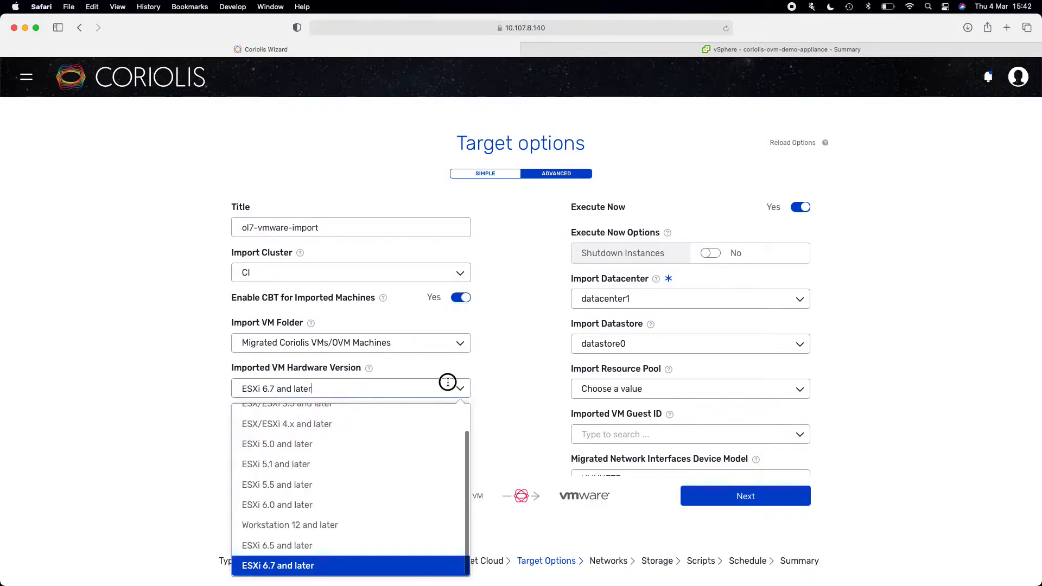
left_click(374, 565)
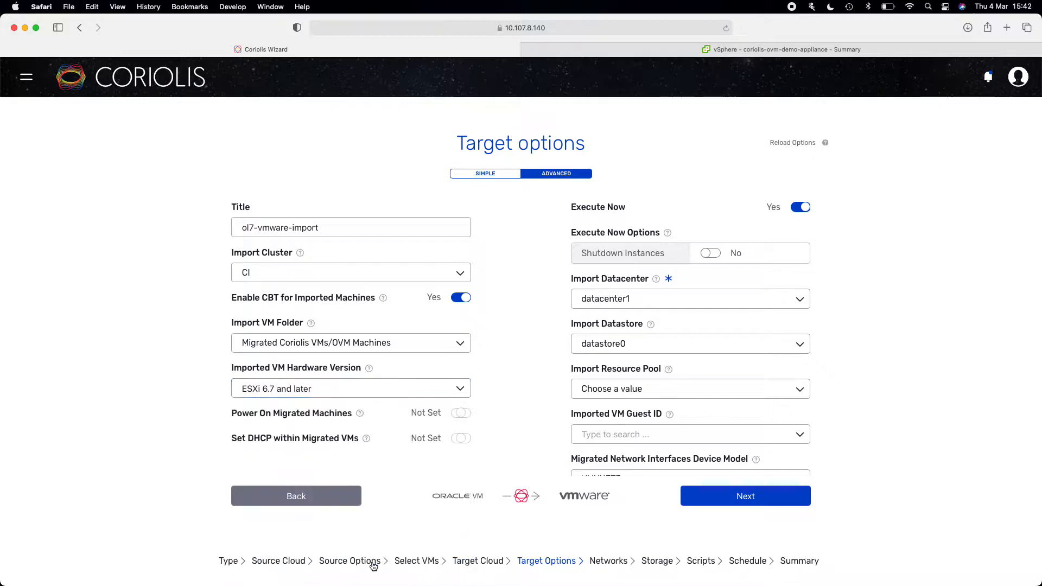
- Set the import resource pool to Resources and enable powering on migrated machines
scroll(554, 350, "down", 2)
left_click(629, 354)
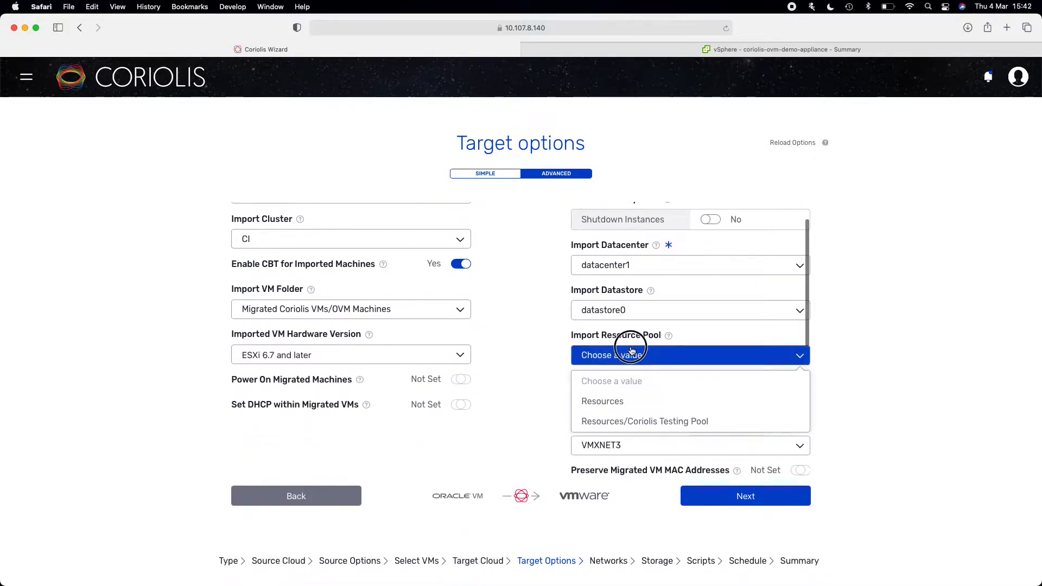
left_click(624, 399)
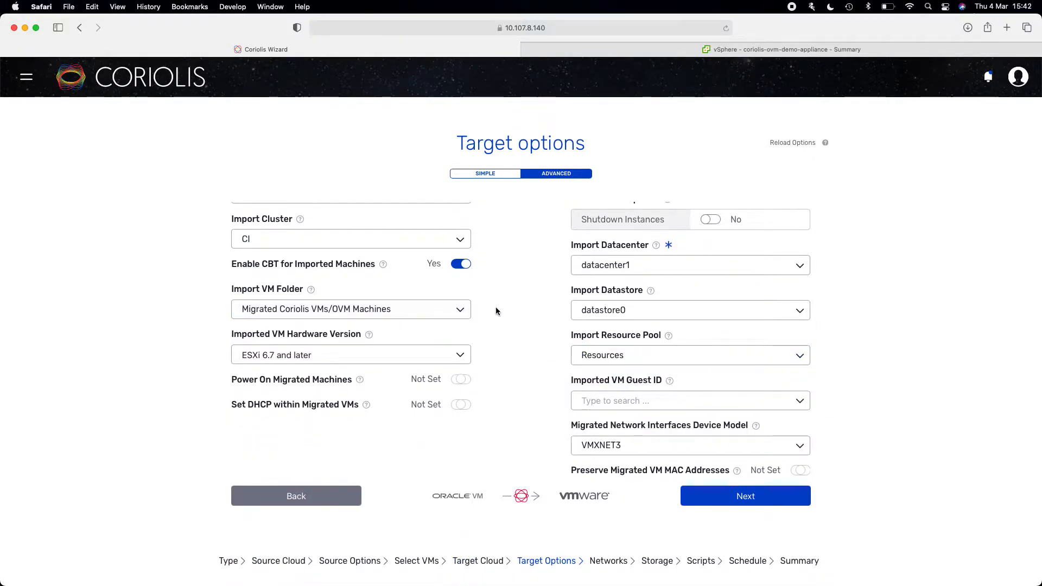
scroll(505, 343, "down", 1)
left_click(461, 363)
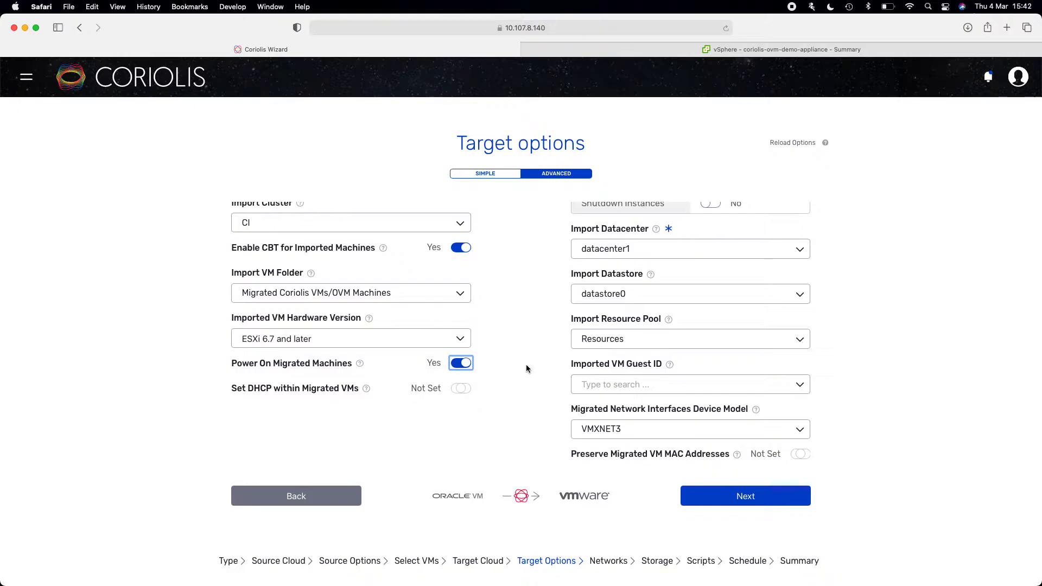
- Set the imported VM guest ID to oracleLinux7_64Guest and keep VMXNET3 as the migrated network interfaces device model
key("Tab")
type("orac")
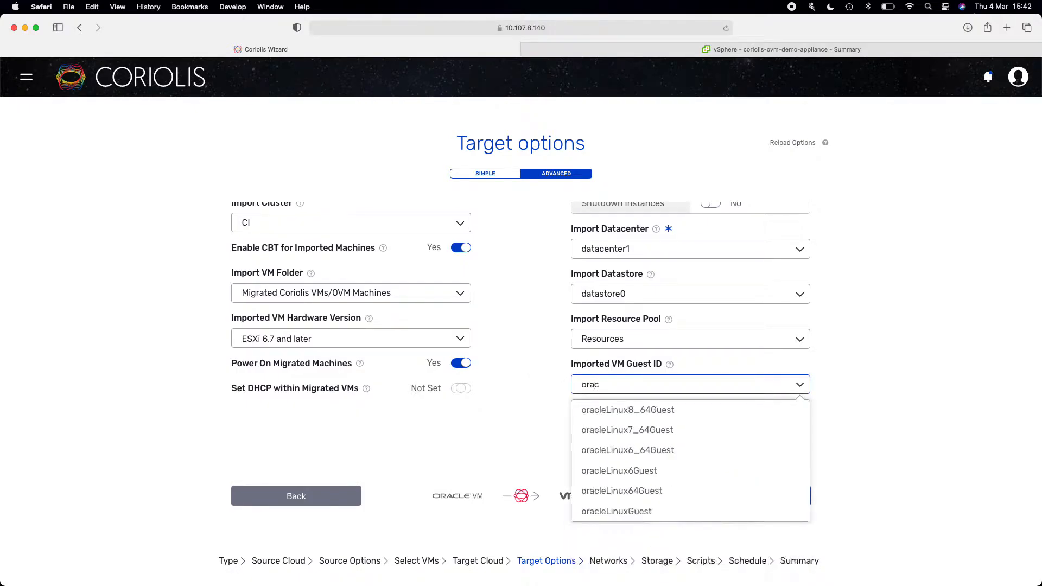
left_click(633, 429)
scroll(537, 398, "down", 2)
left_click(634, 392)
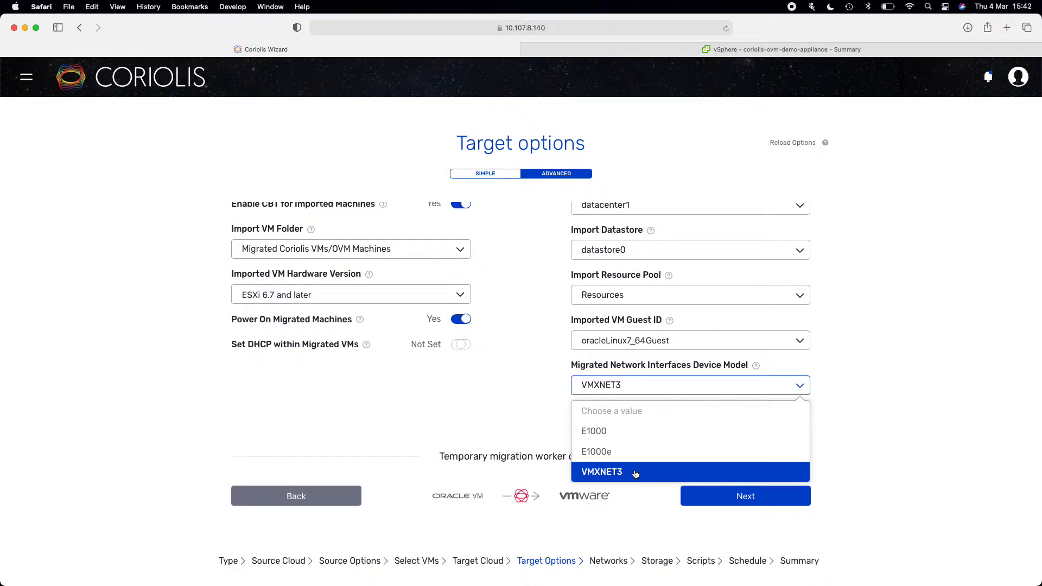
left_click(552, 385)
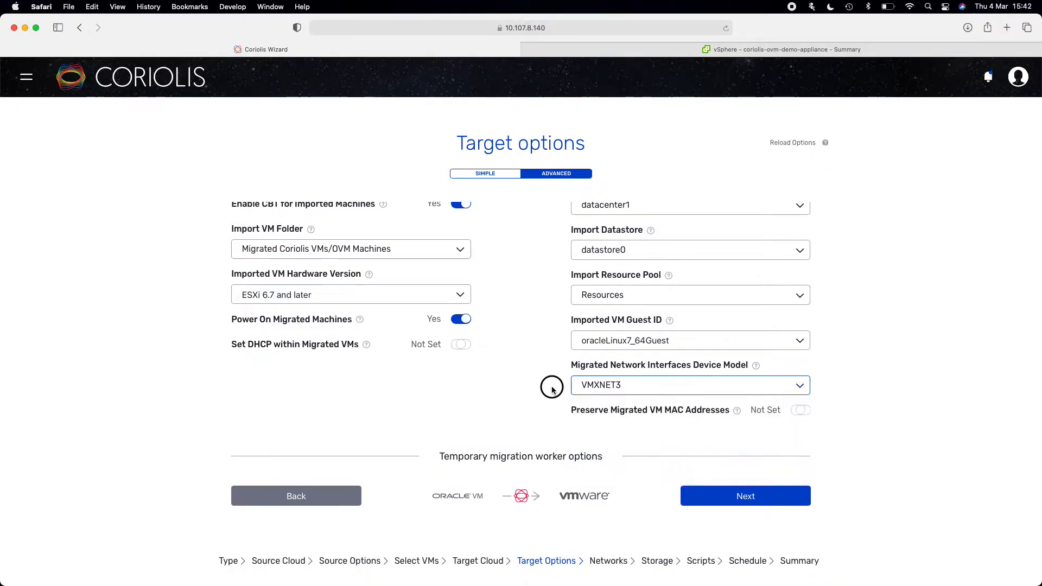
- Enable preserving migrated VM MAC addresses and set DHCP within migrated VMs to No
left_click(798, 415)
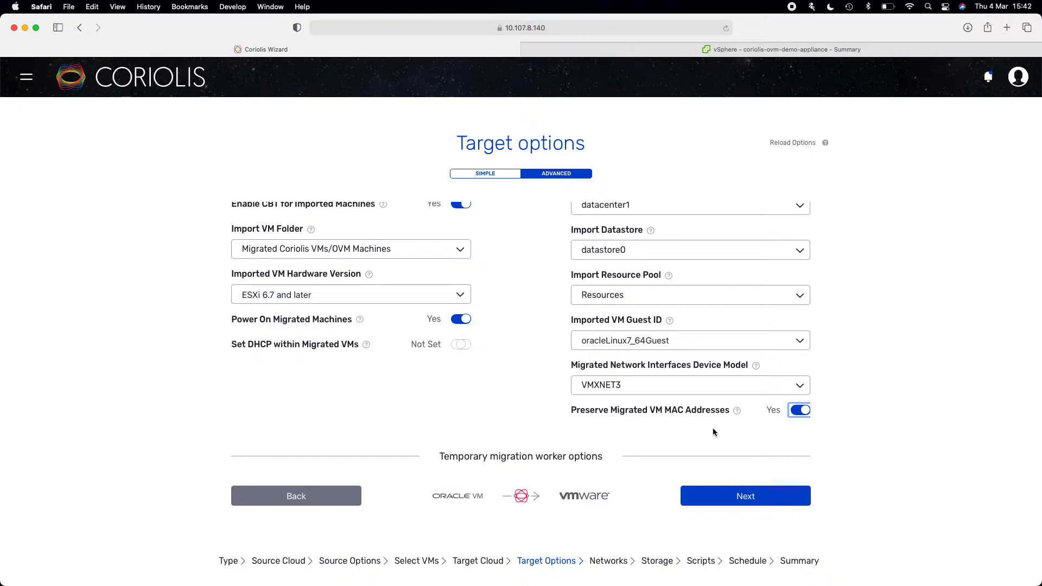
left_click(461, 347)
left_click(463, 346)
left_click(462, 346)
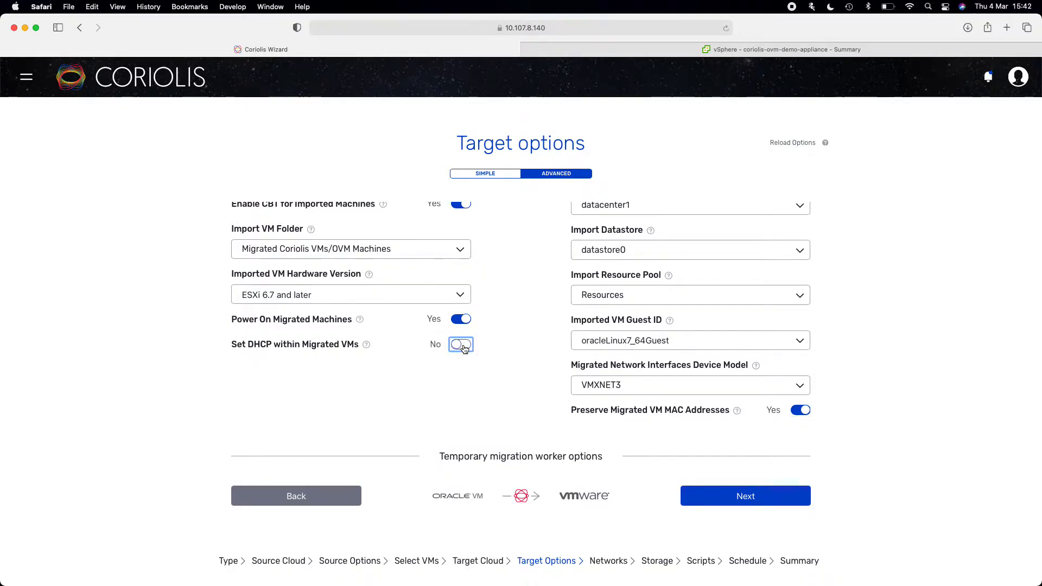
left_click(505, 376)
scroll(506, 379, "down", 8)
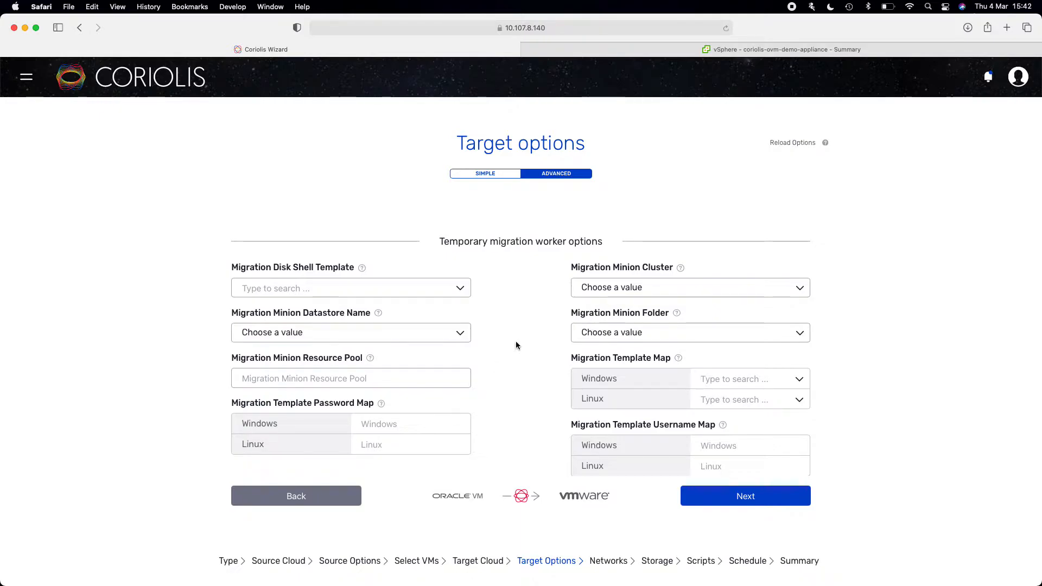
- Set the migration minion cluster to CI and the migration minion datastore to datastore0
left_click(599, 293)
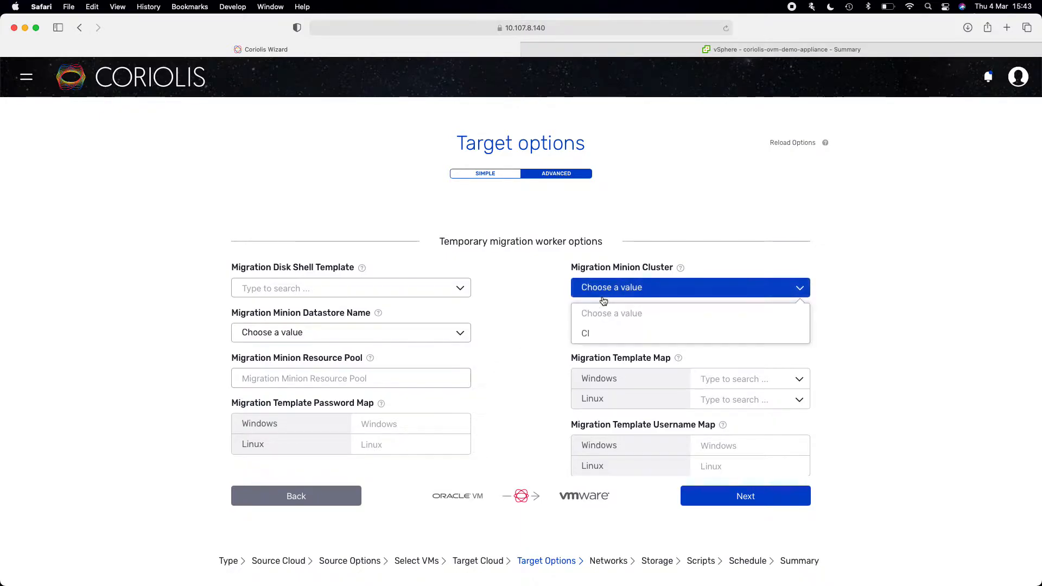
left_click(604, 340)
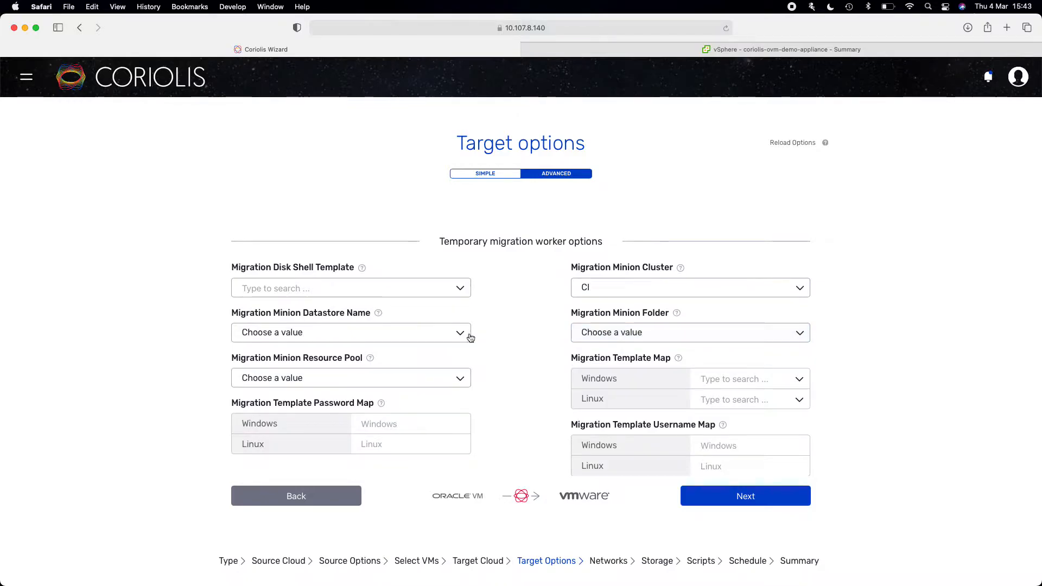
left_click(441, 334)
left_click_drag(409, 385, 413, 402)
- Set the migration minion folder to Coriolis Minions and the migration minion resource pool to Resources
left_click(623, 332)
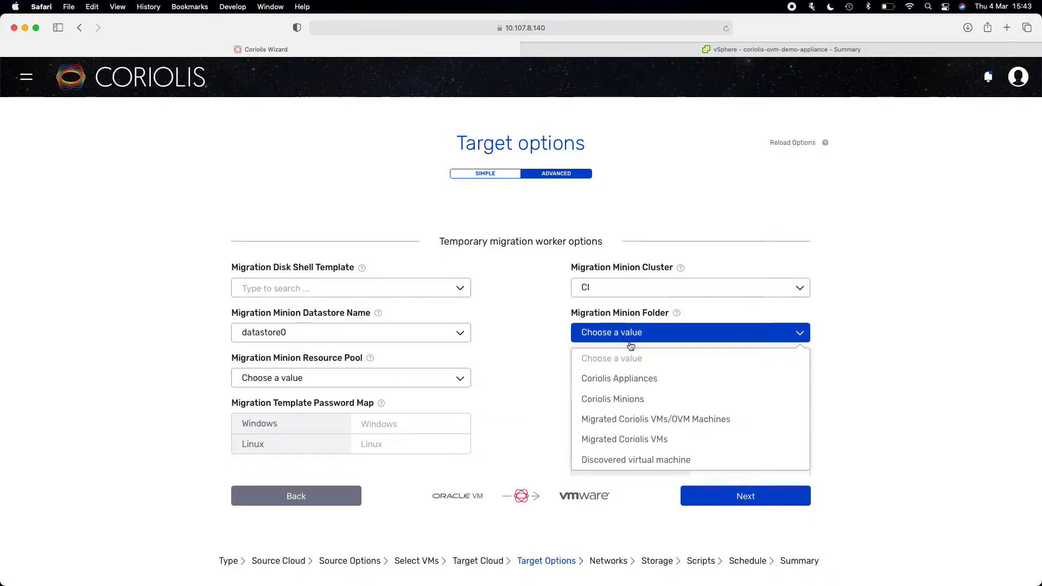
left_click(637, 400)
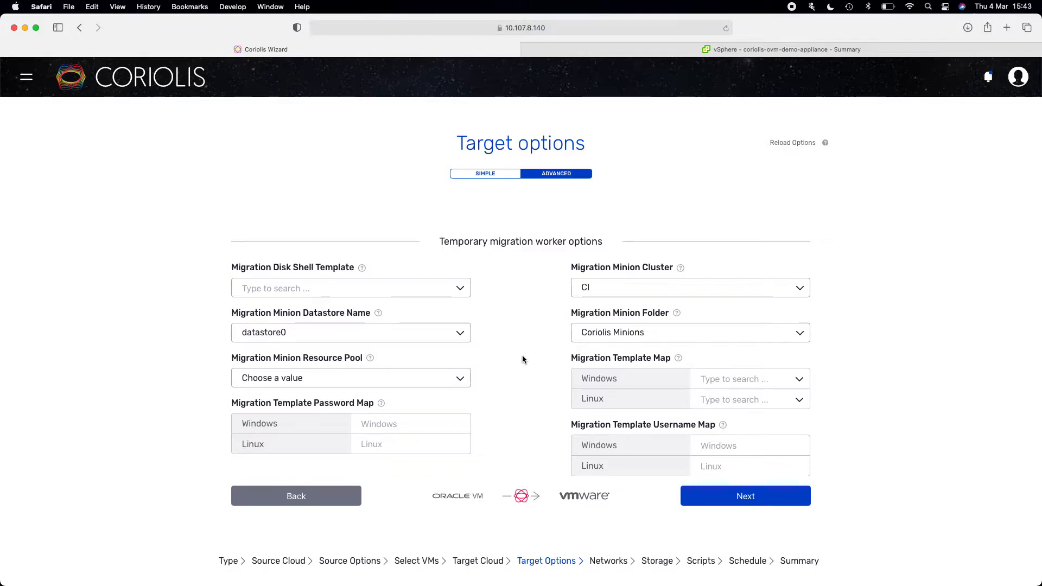
left_click(450, 378)
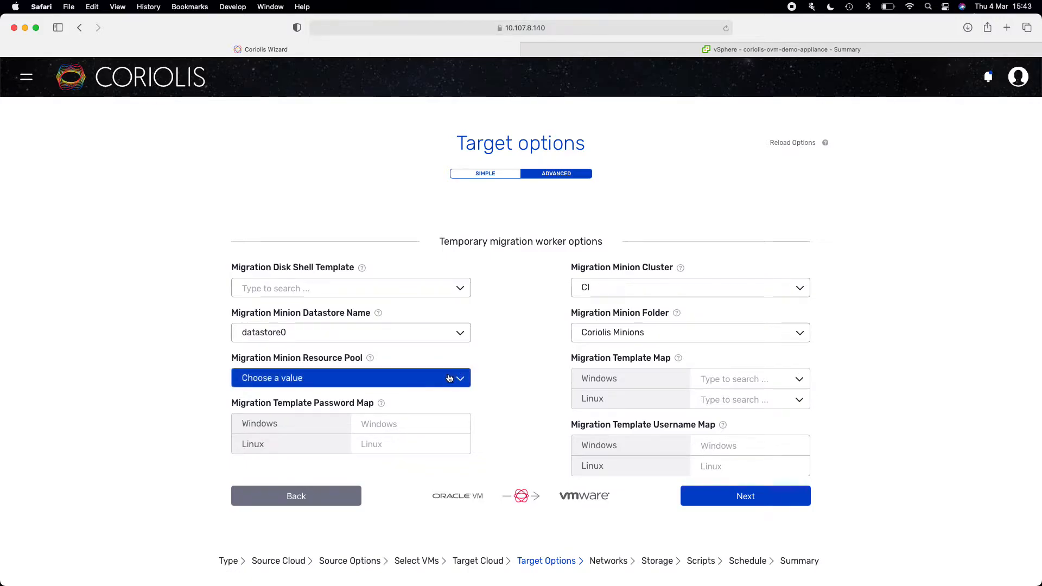
left_click(428, 426)
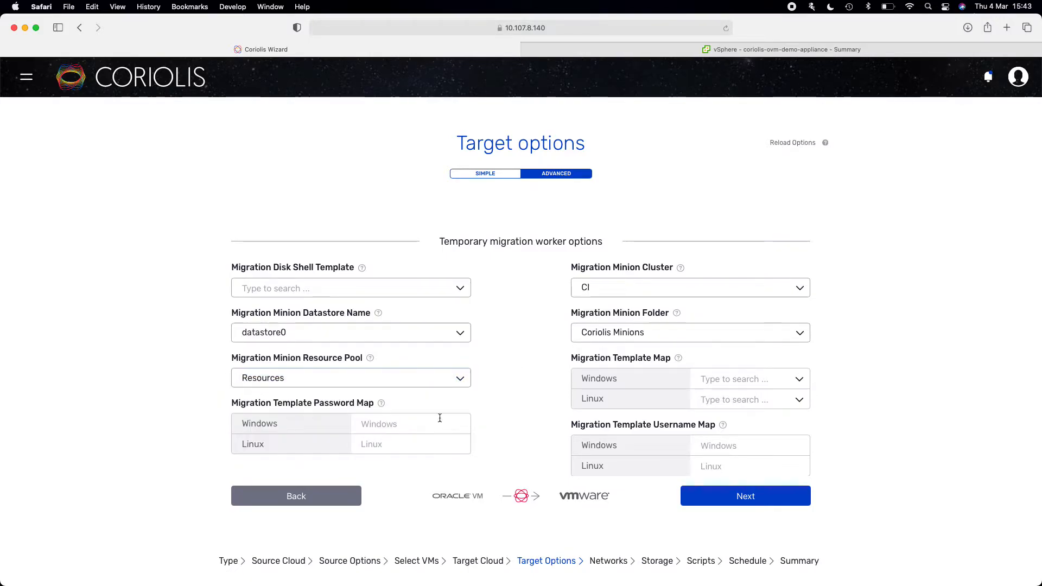
- Set the Linux migration template to Coriolis Minions/coriolis-minion-template-20.04
left_click(711, 405)
type("20")
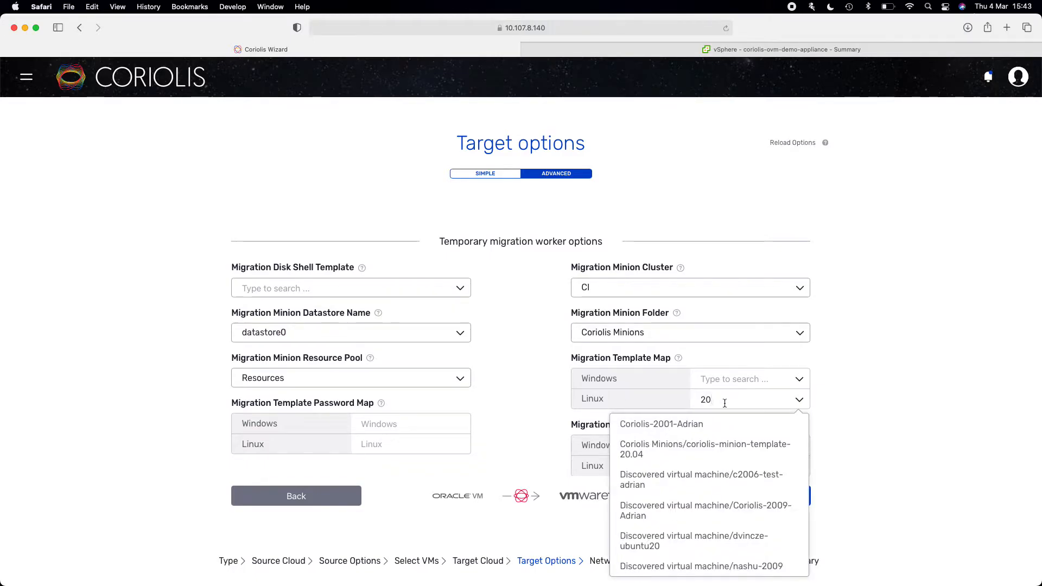
left_click(705, 450)
mouse_move(725, 426)
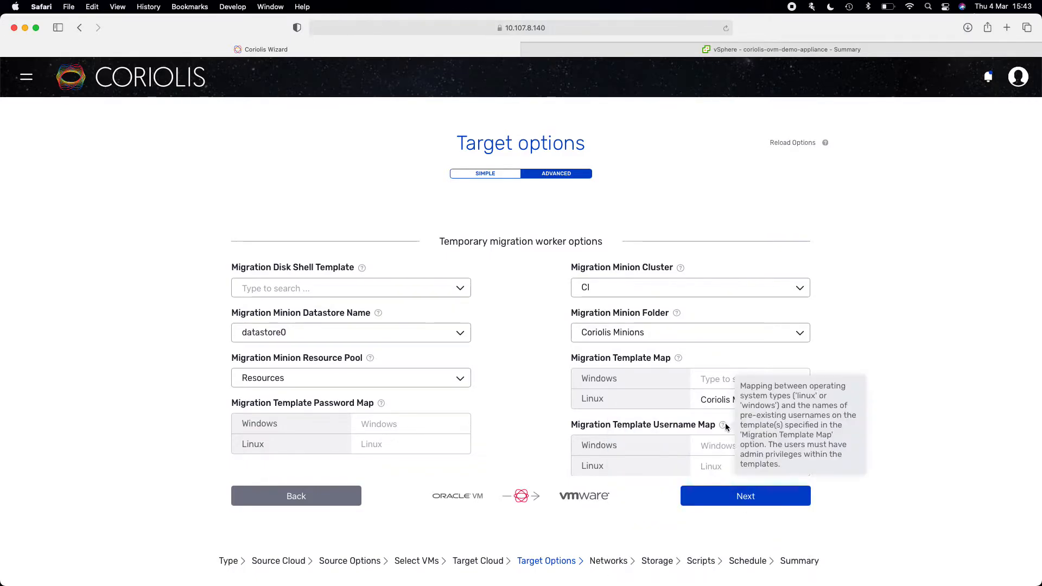
left_click(721, 407)
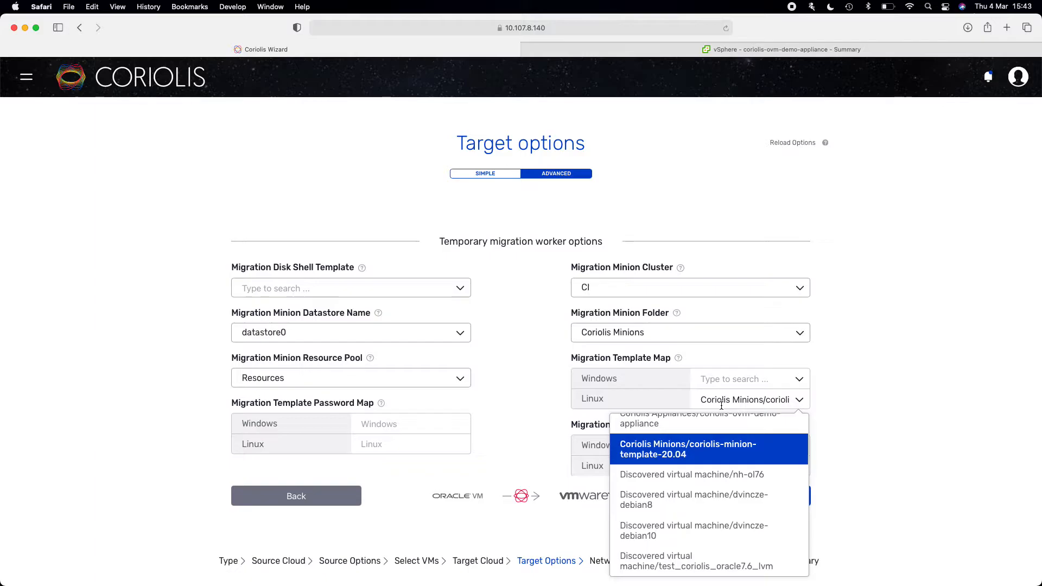
left_click(519, 406)
- Enter the Linux migration template password and set the Linux template username to root
left_click(425, 446)
type("*********")
left_click(696, 468)
type("root")
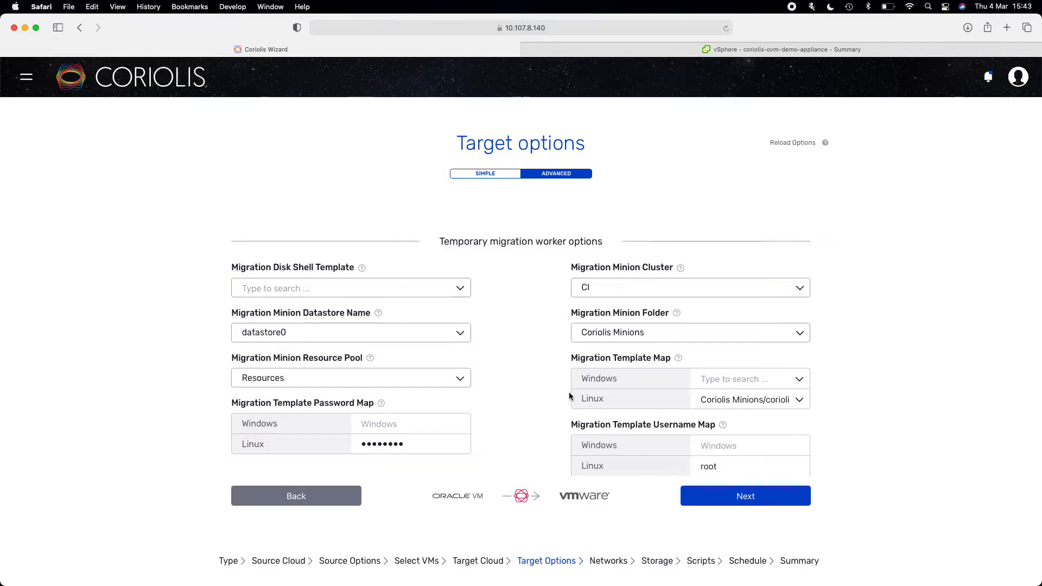
- Set the migration disk shell template to the coriolis-disks-operations-shell-template in Coriolis Minions and continue to the network mapping
left_click(428, 294)
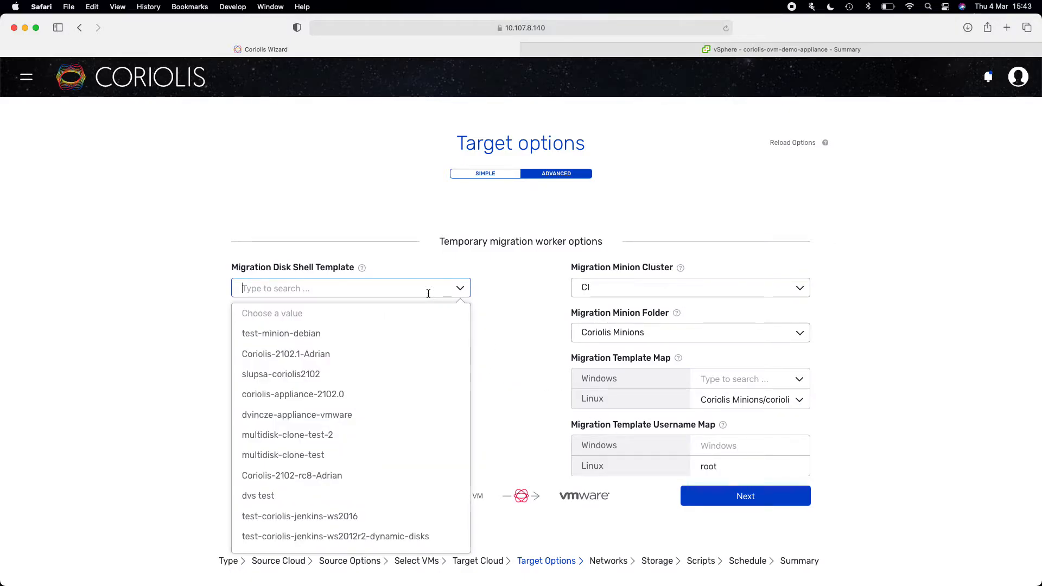
type("she")
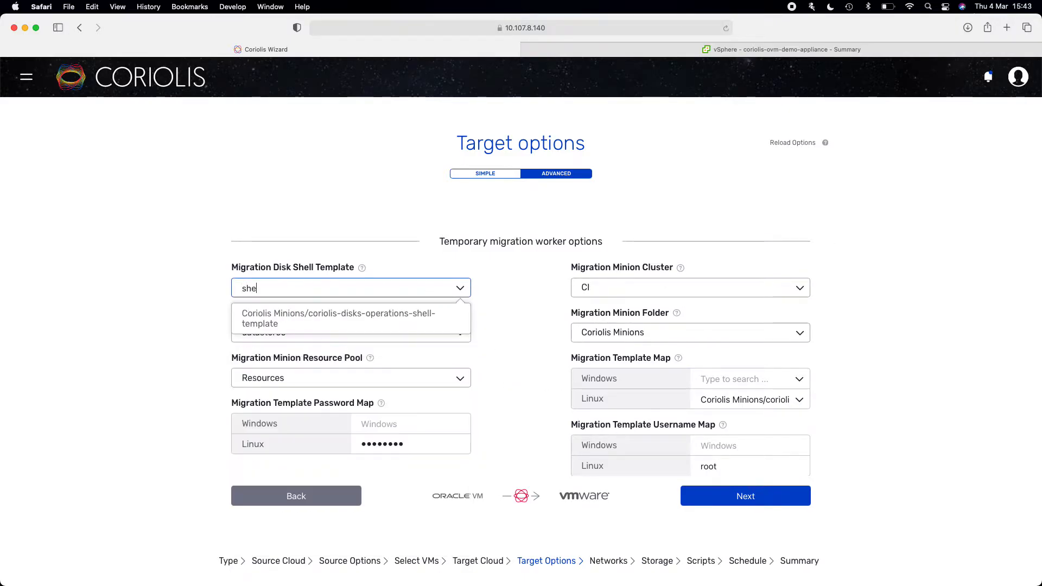
left_click(417, 324)
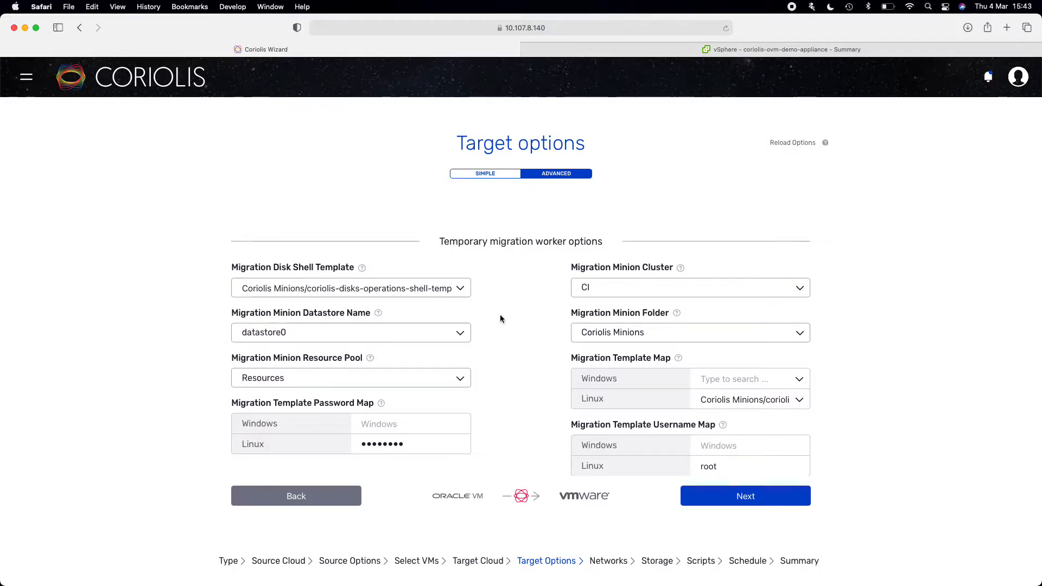
scroll(499, 318, "up", 2)
scroll(499, 314, "up", 10)
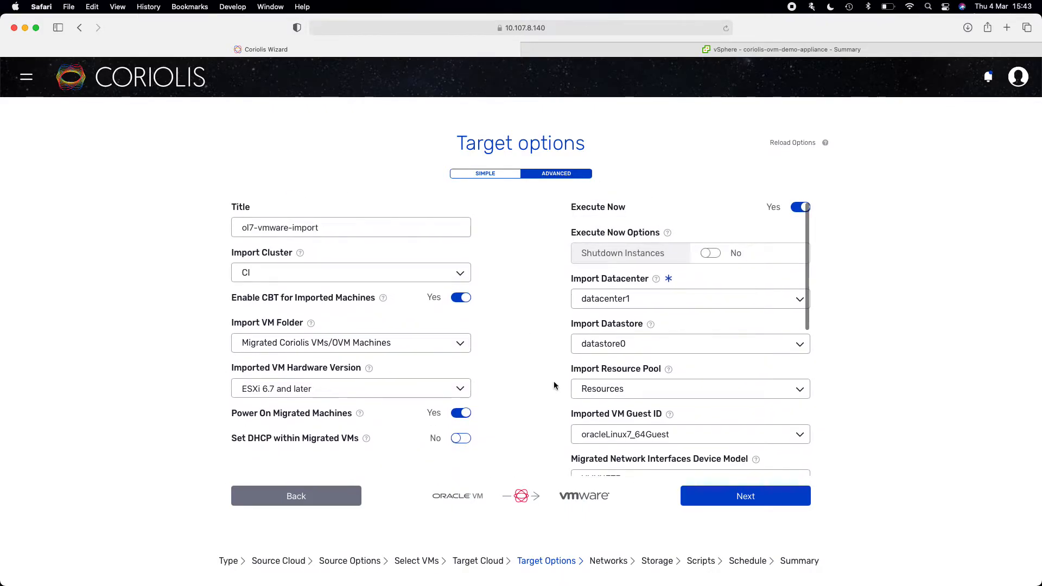
left_click(716, 498)
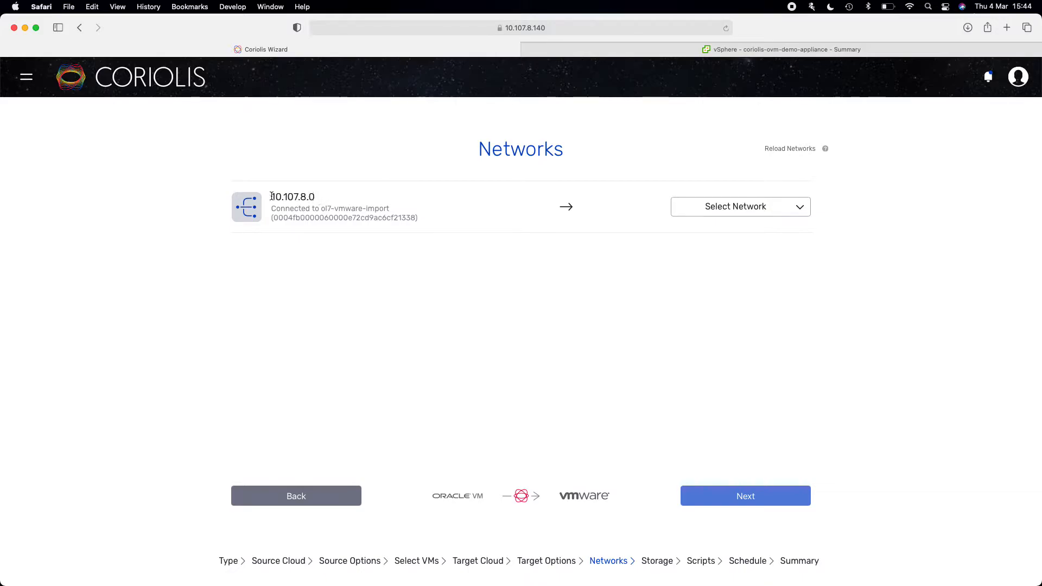
- Check the Ethernet network of ol7-vmware-import in Oracle VM Manager and return to the Coriolis wizard
key("ctrl+Right")
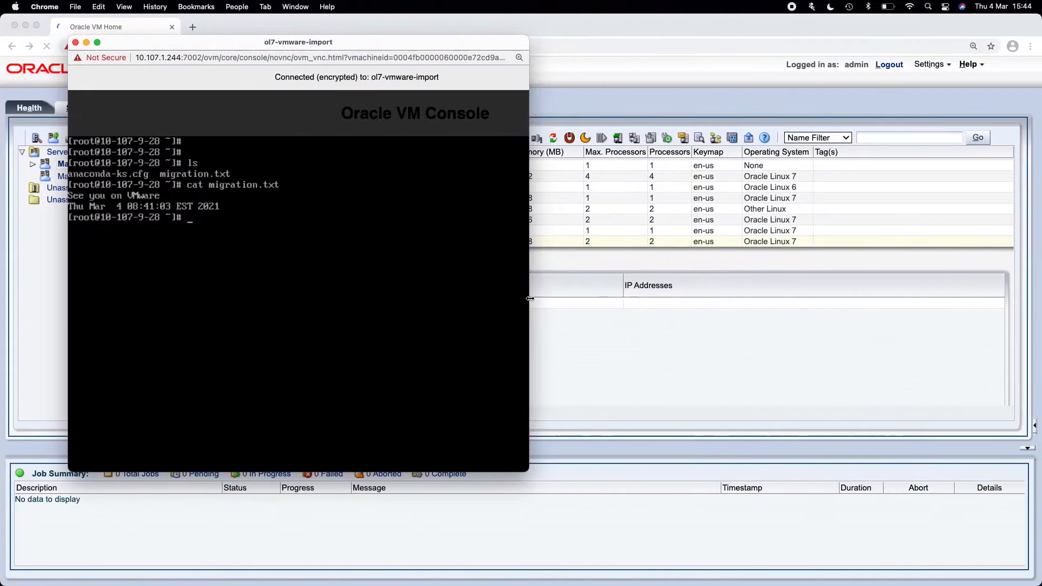
left_click(590, 322)
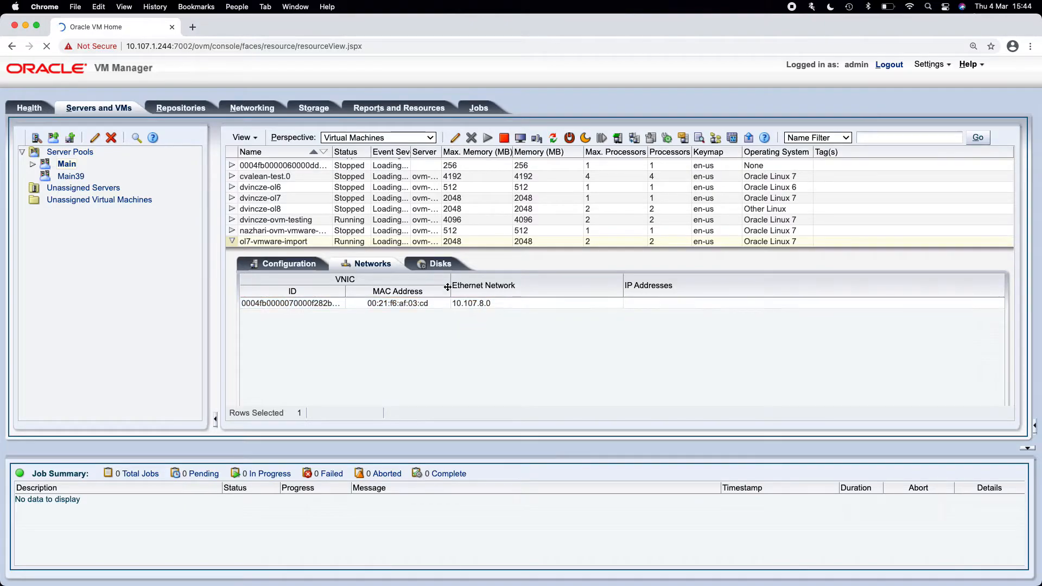
key("ctrl+Left")
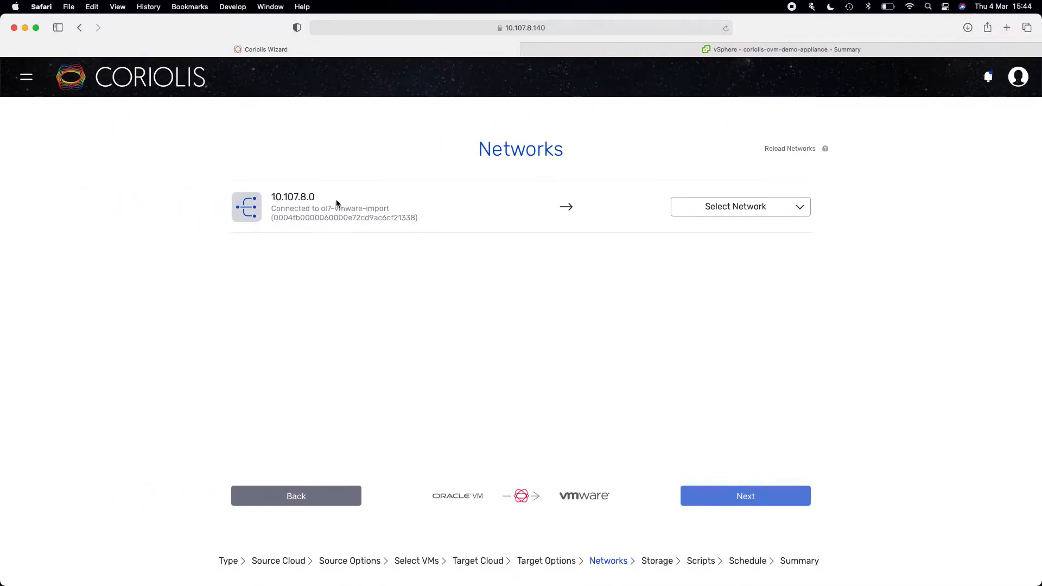
- Map the source network 10.107.8.0 to vmnetwork and continue to the storage mapping
left_click(722, 211)
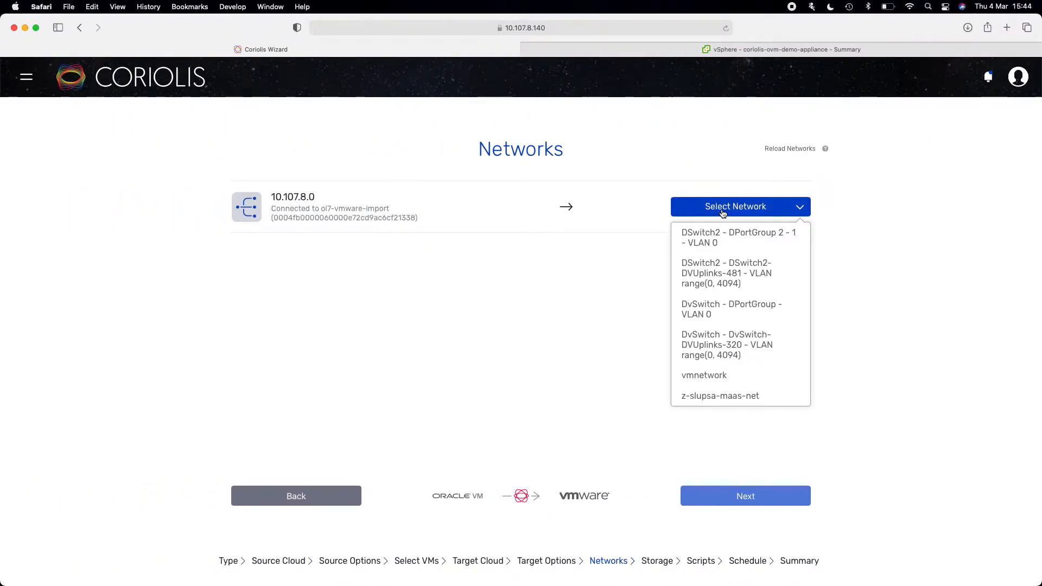
left_click(777, 244)
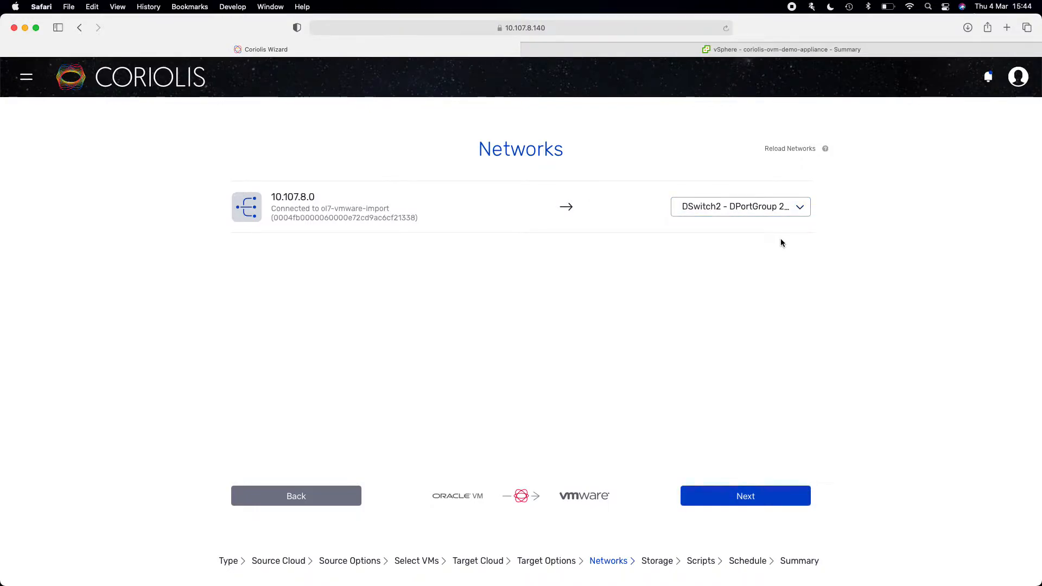
left_click(776, 215)
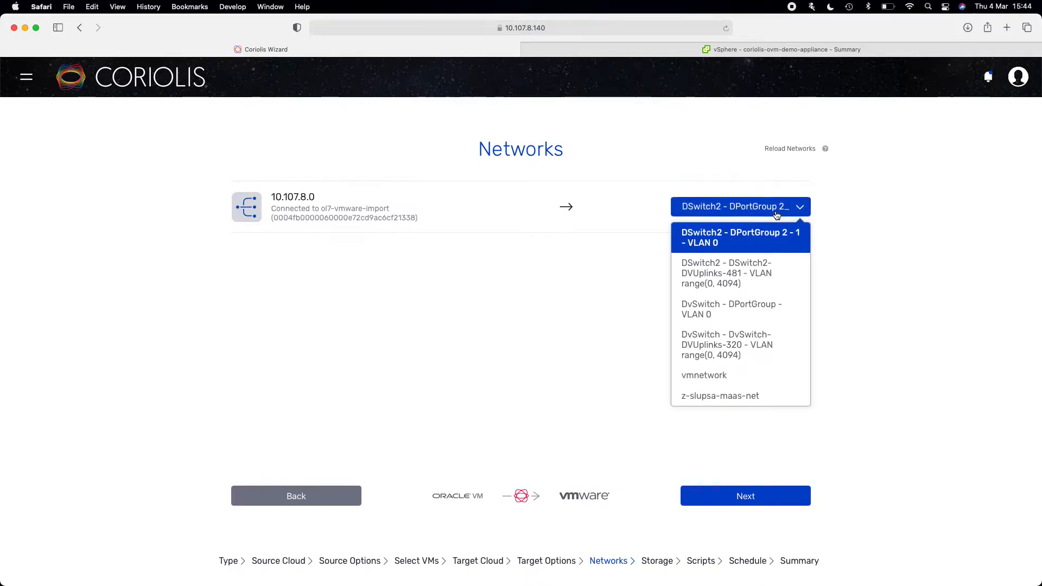
left_click(755, 379)
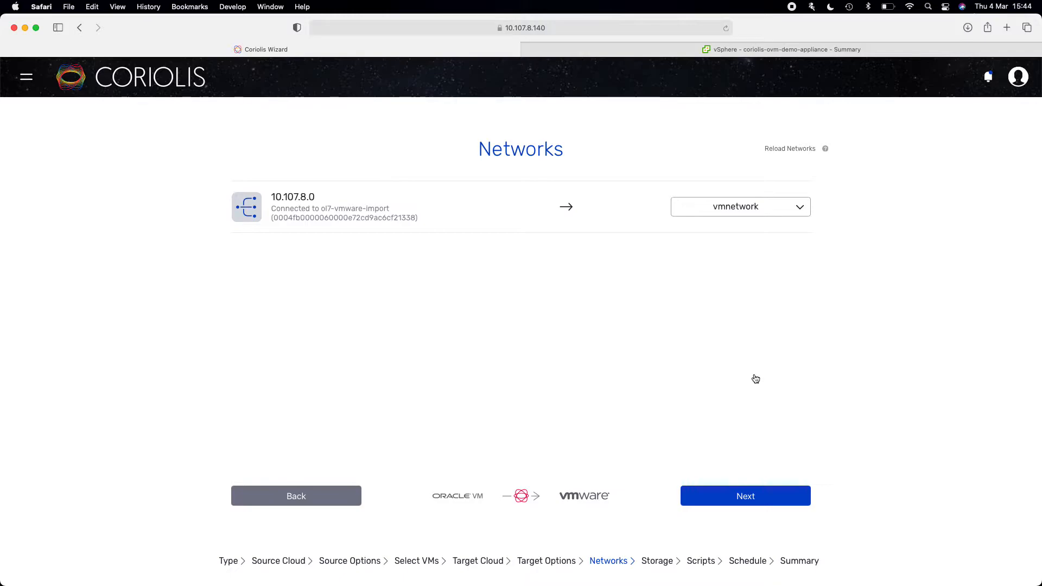
left_click(712, 493)
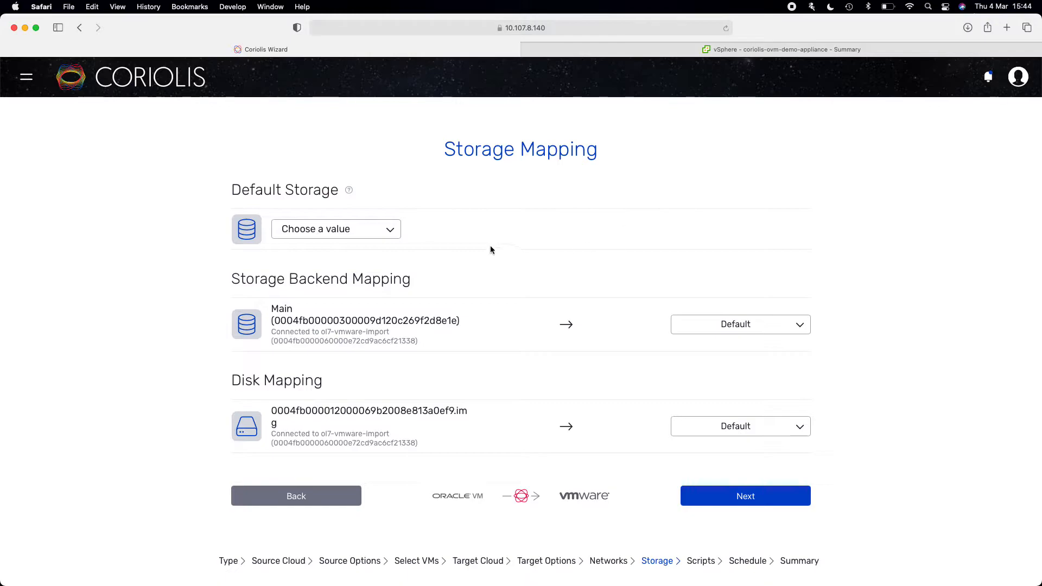
- Set the default storage to datastore0 and map the Main storage backend to datastore1
left_click(377, 235)
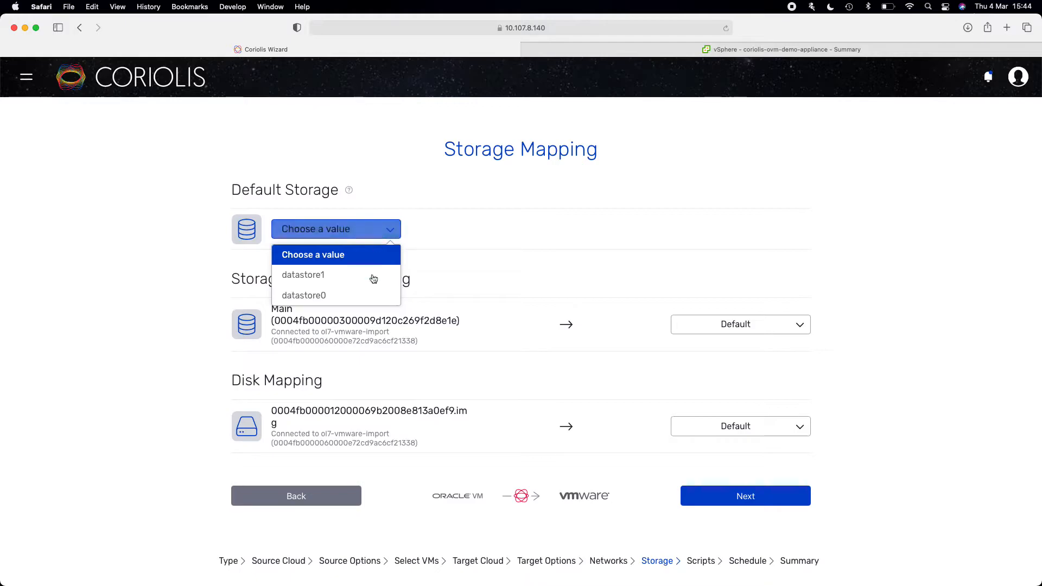
left_click(366, 297)
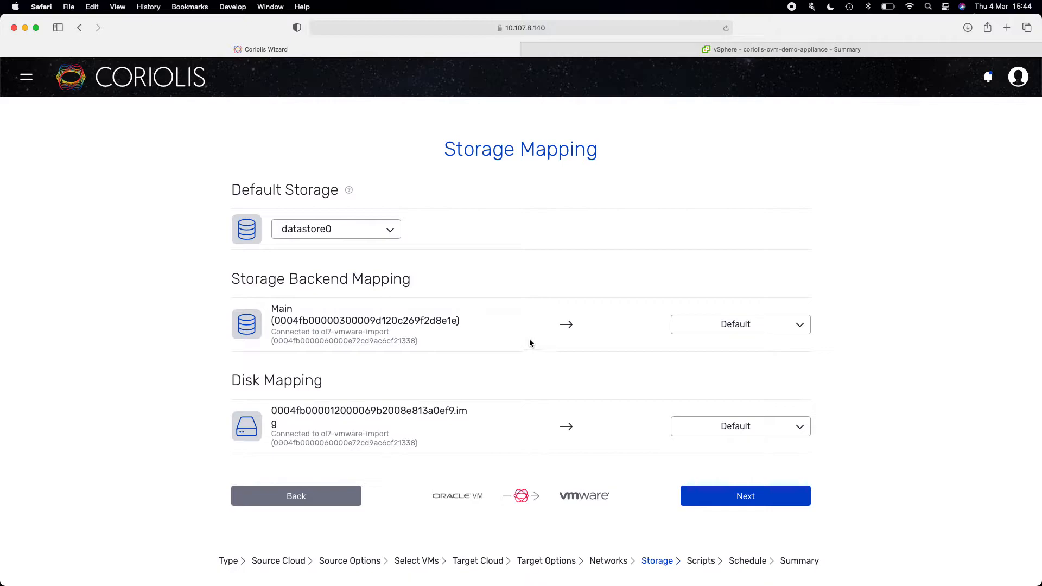
left_click(694, 328)
left_click(733, 371)
- Map the VM's disk to datastore0 and continue to the replica schedule without adding any user scripts
left_click(688, 429)
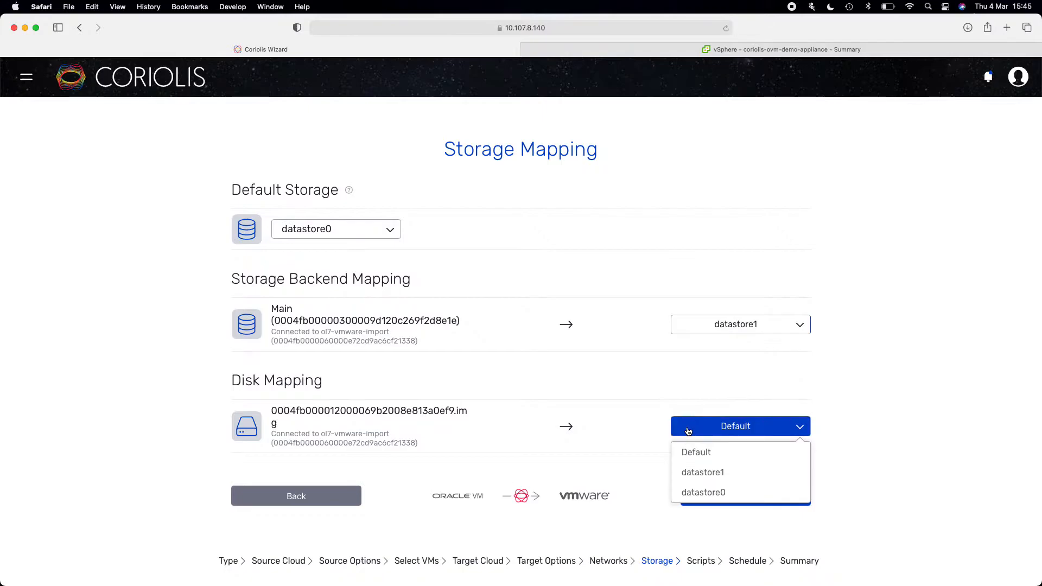
left_click(703, 492)
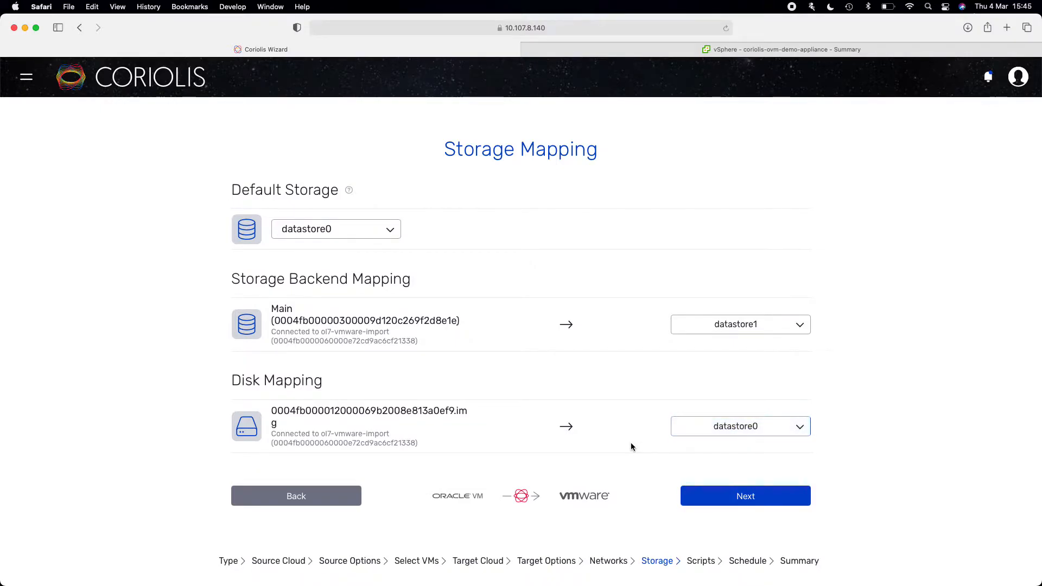
left_click(705, 491)
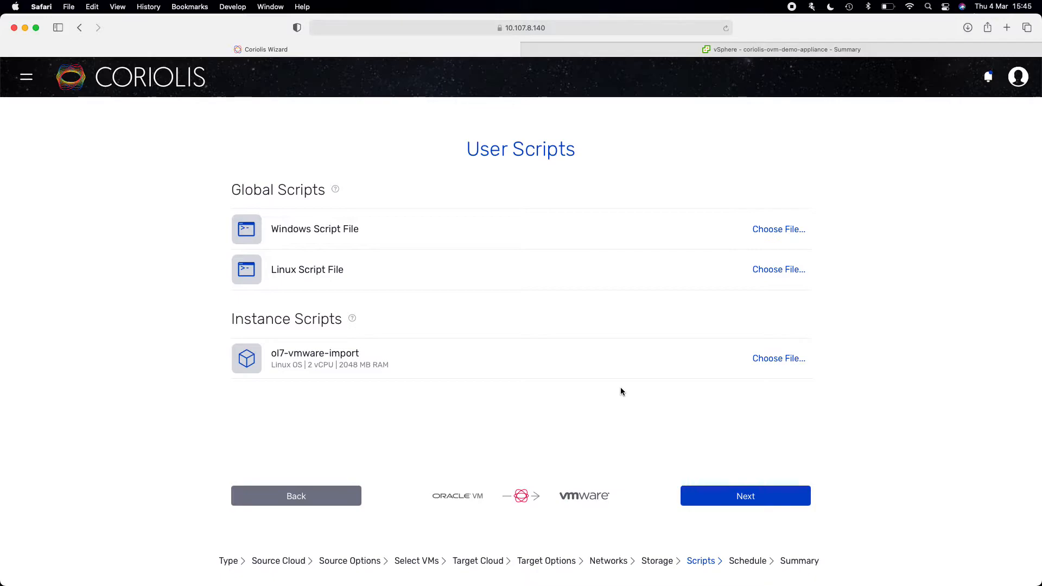
left_click(692, 491)
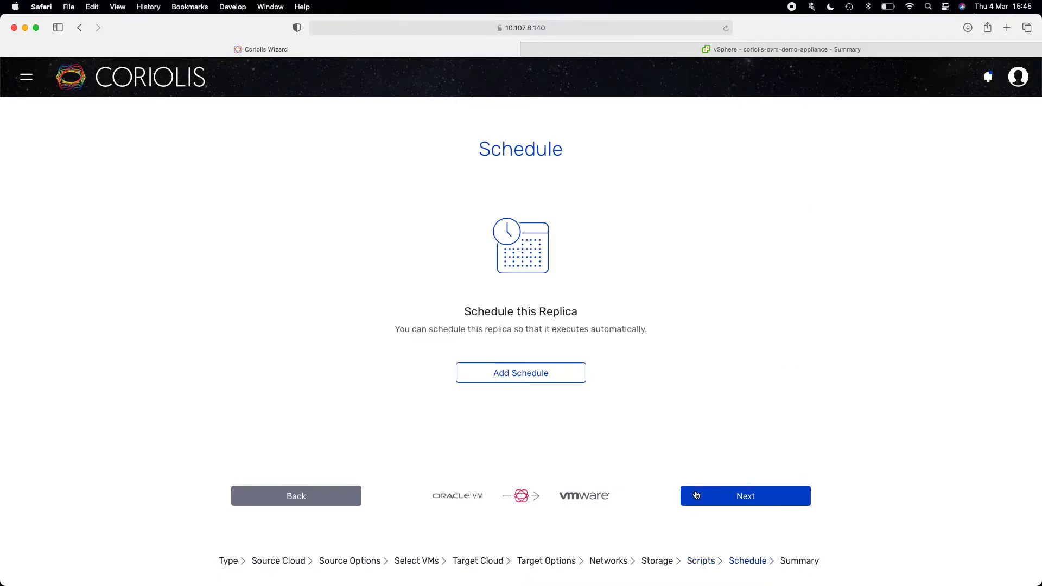
- Add a replica execution schedule for Mondays with the hour set to 03
left_click(576, 378)
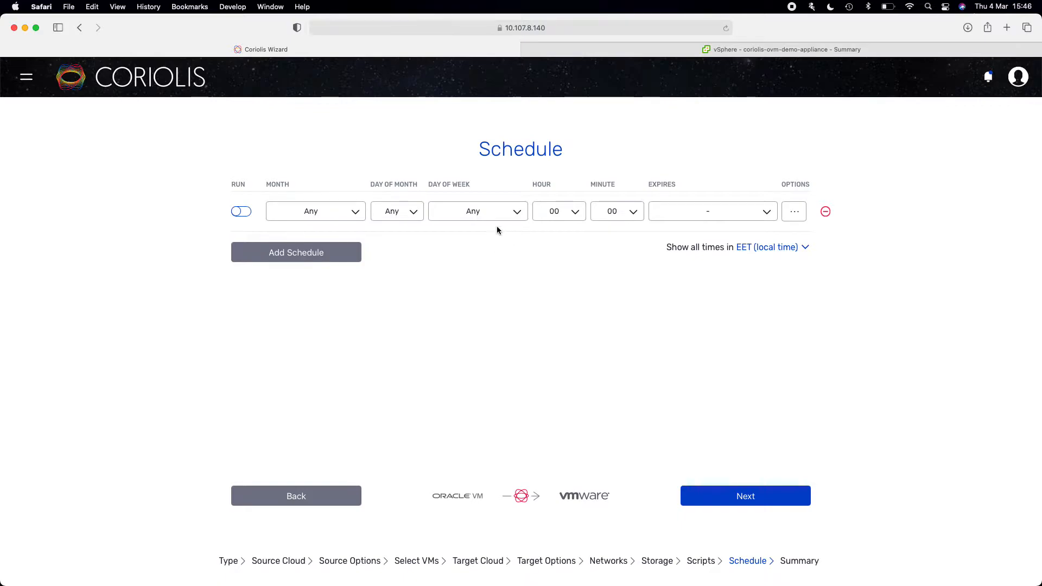
left_click(465, 214)
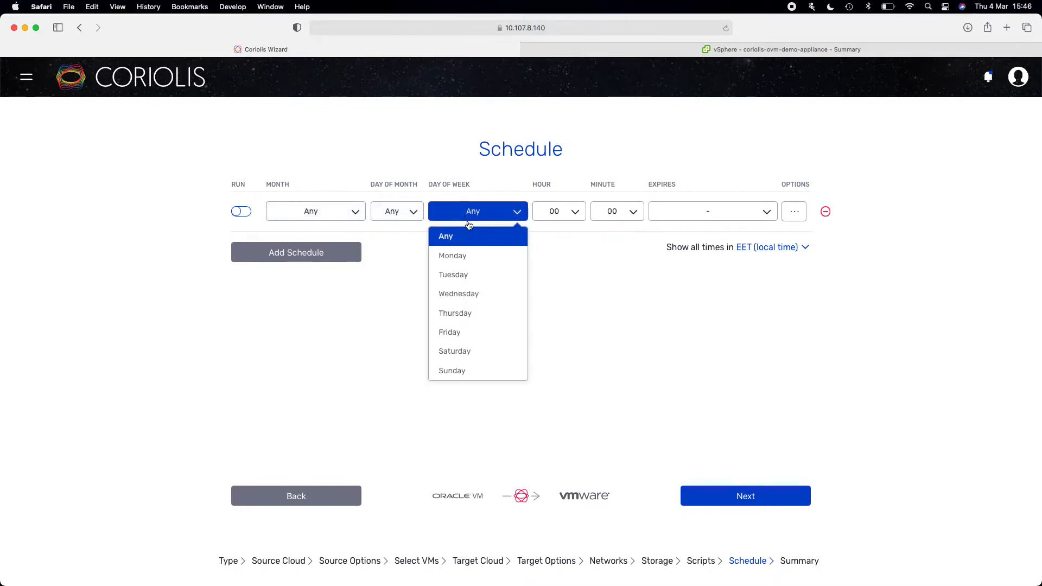
left_click(480, 257)
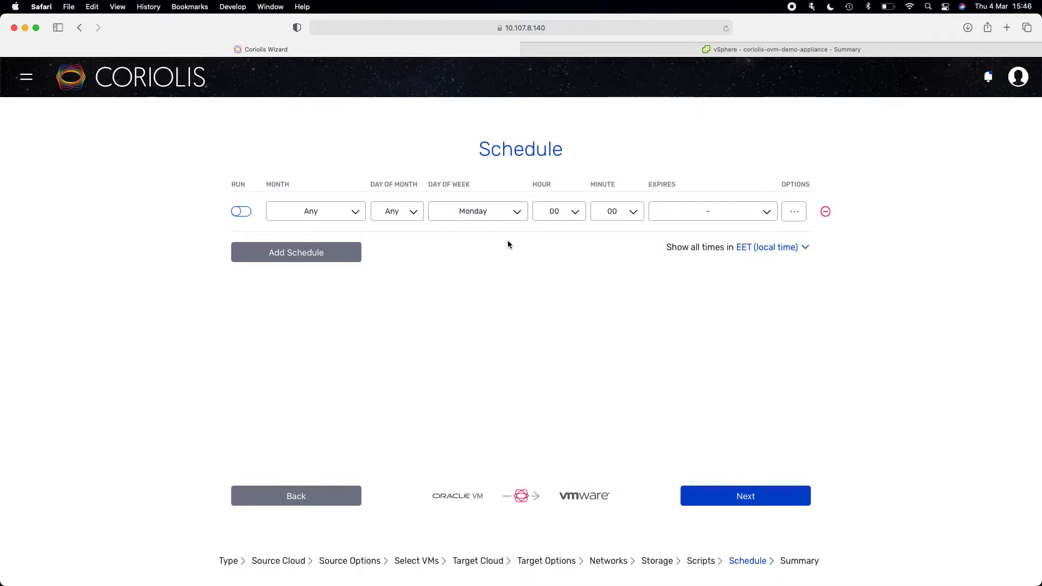
left_click(573, 215)
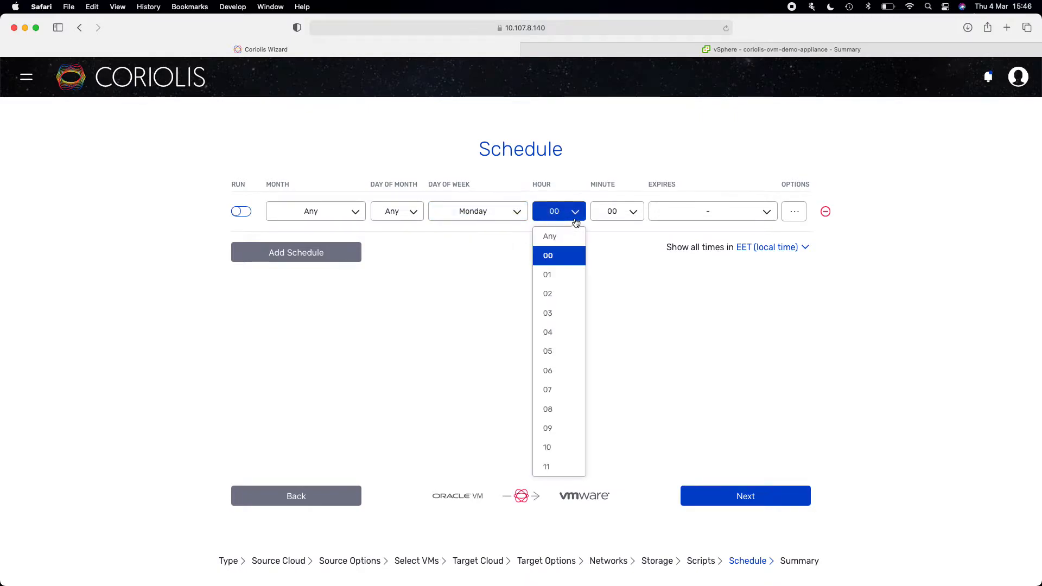
left_click(572, 314)
- Add a second replica schedule and remove both schedules
left_click(348, 253)
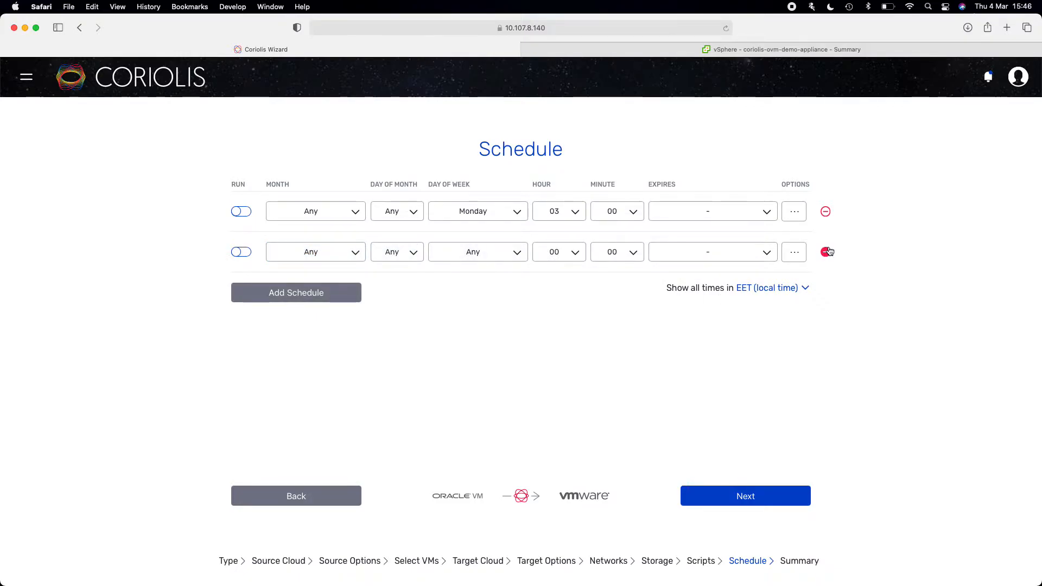
left_click(826, 252)
left_click(609, 406)
left_click(825, 212)
left_click(633, 402)
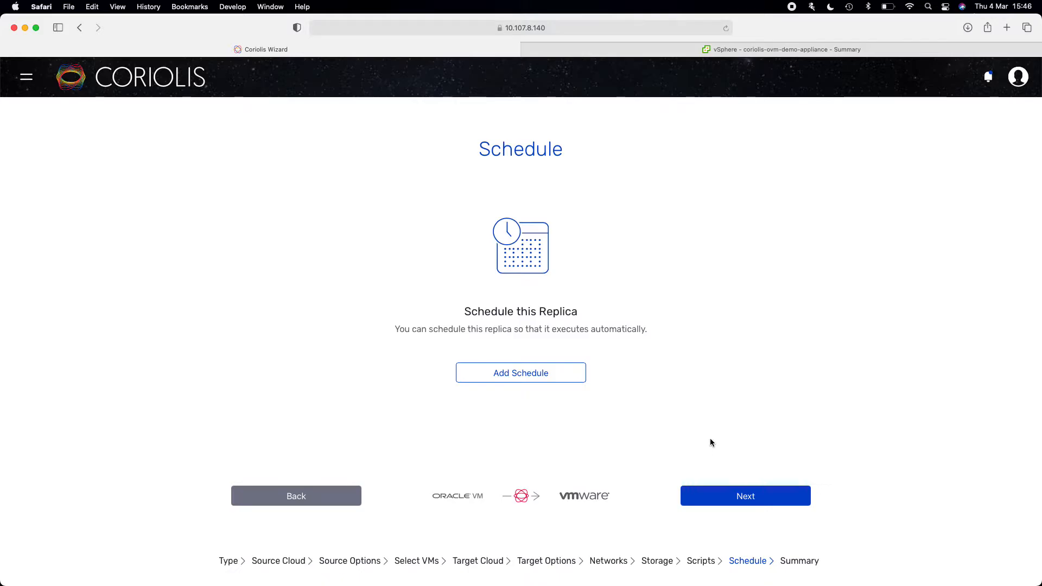
- Continue to the wizard summary without a schedule and review the replica's source options, target options, storage and disk mappings
left_click(704, 493)
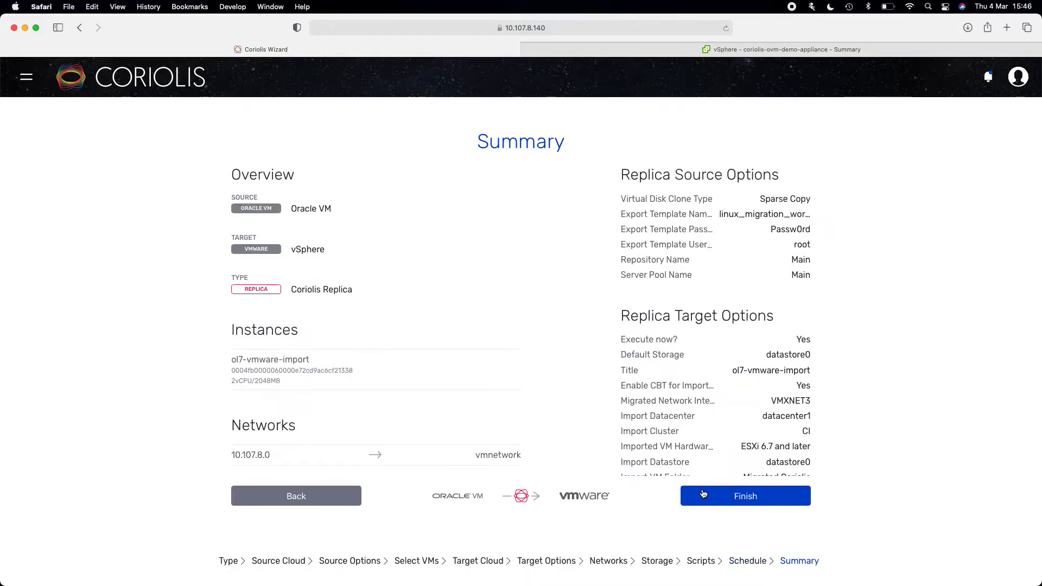
scroll(555, 367, "down", 2)
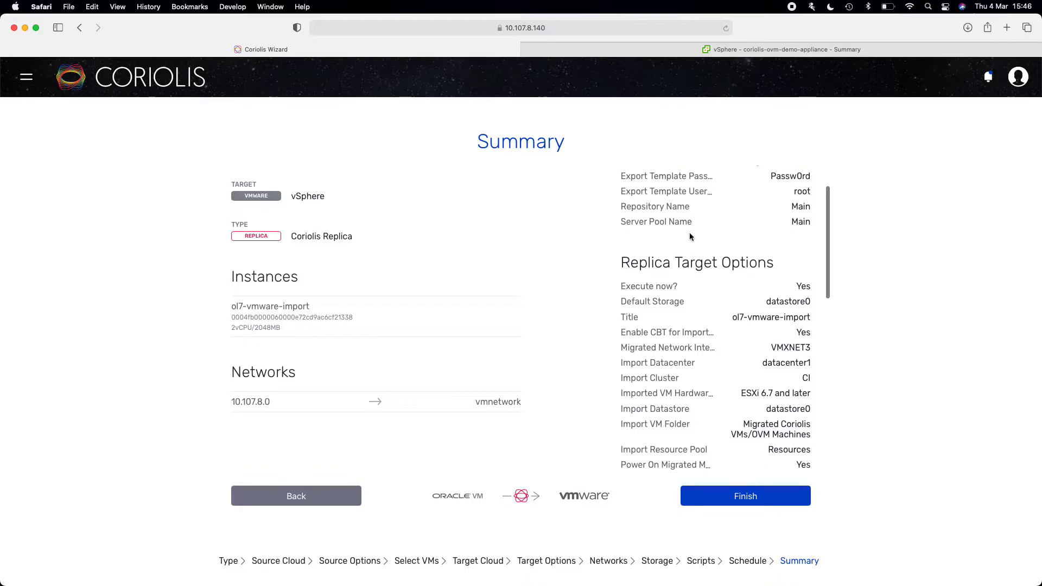
scroll(698, 368, "down", 6)
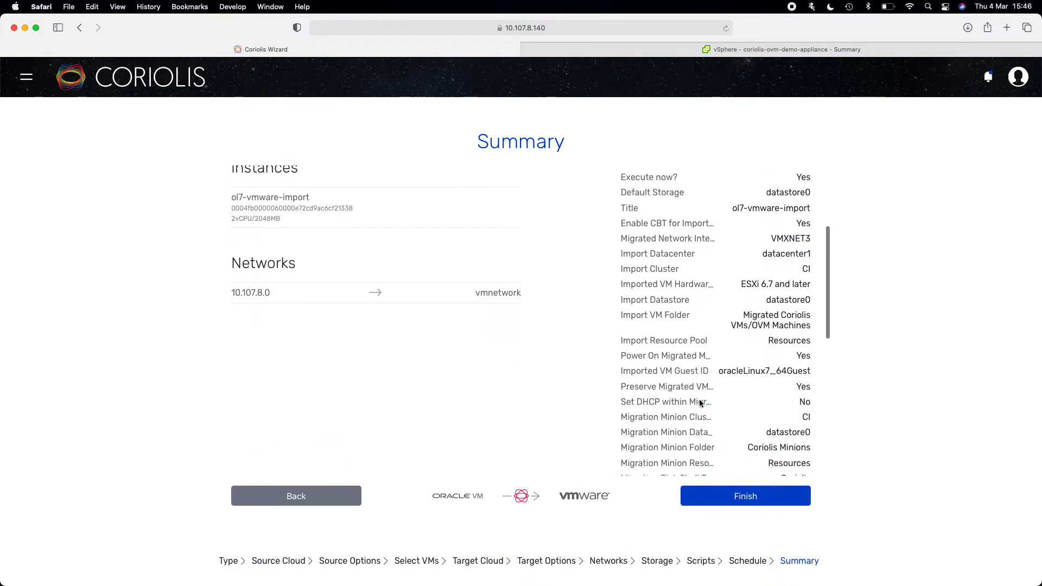
scroll(698, 336, "down", 8)
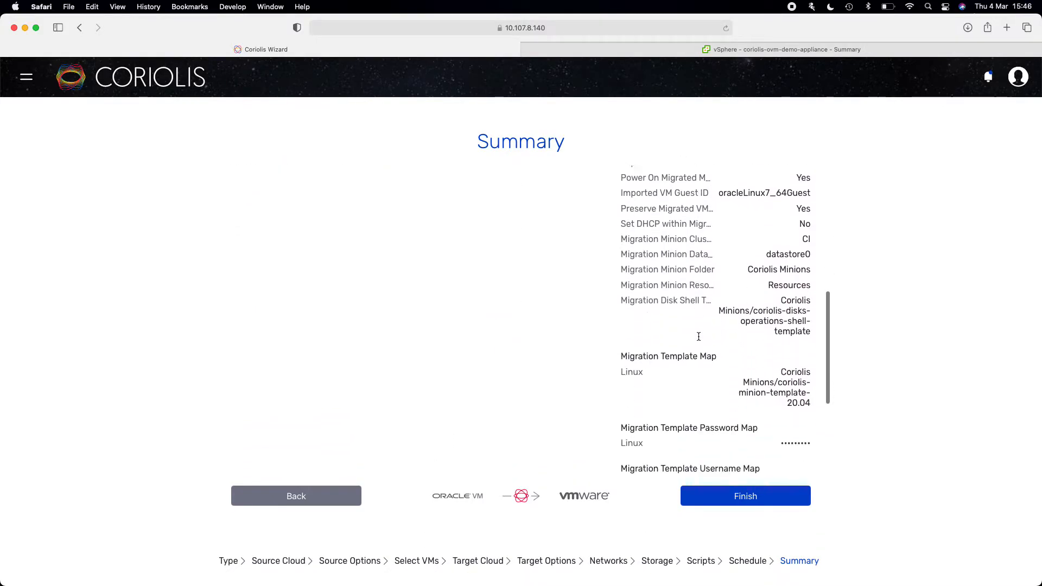
scroll(699, 271, "down", 5)
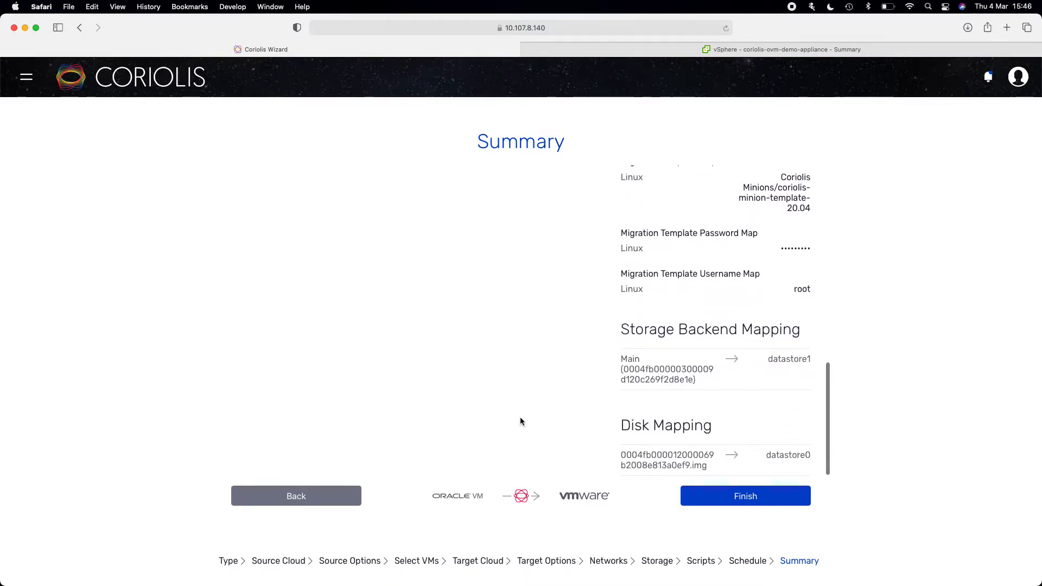
scroll(520, 417, "up", 9)
scroll(520, 421, "up", 12)
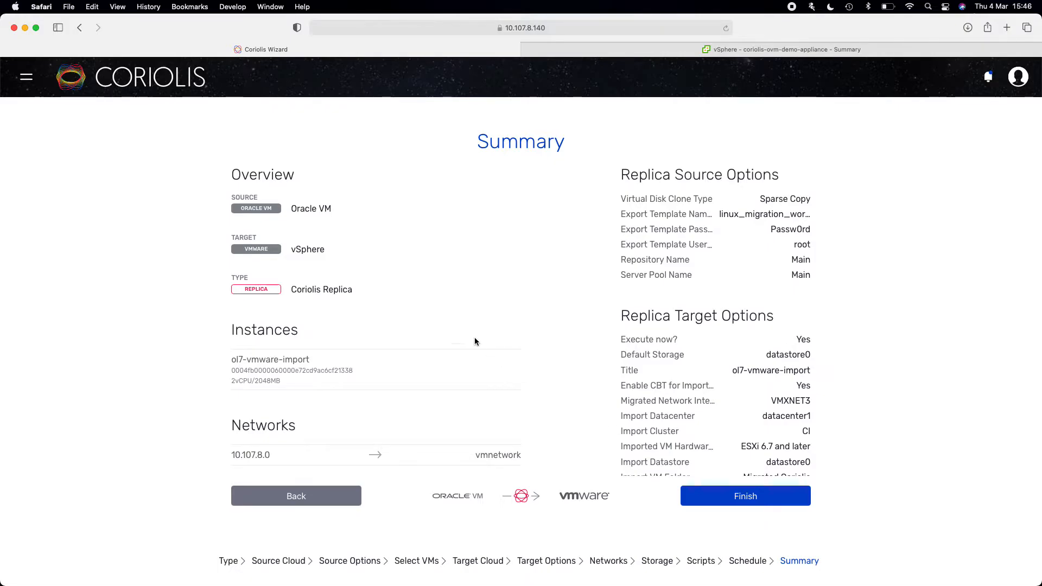
- Leave the wizard unfinished and open the existing ol7-vmware-import replica to review its source and target properties
left_click(148, 86)
left_click(503, 382)
left_click(105, 189)
left_click(421, 208)
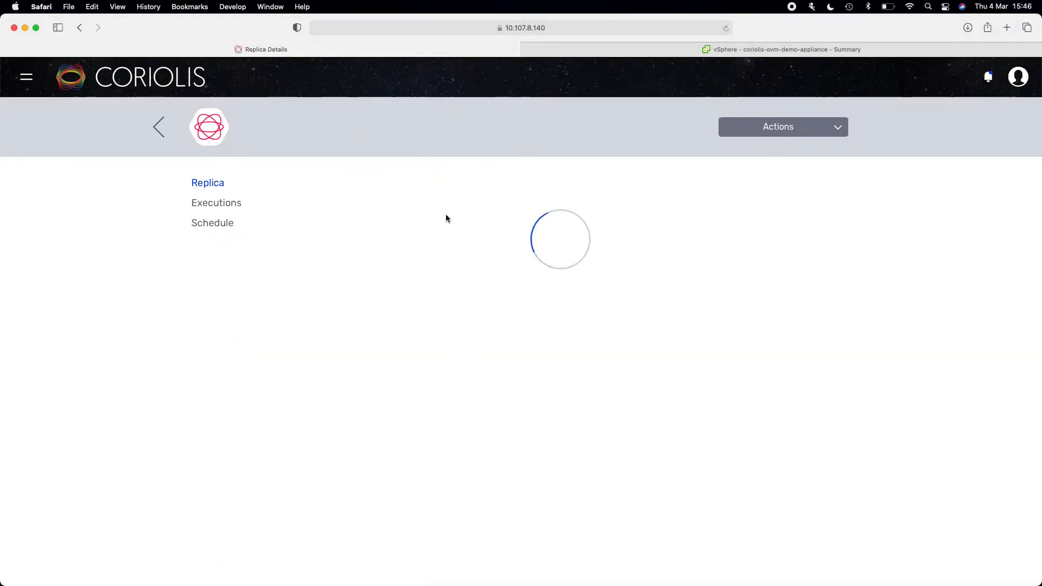
scroll(528, 352, "down", 2)
scroll(528, 352, "down", 2)
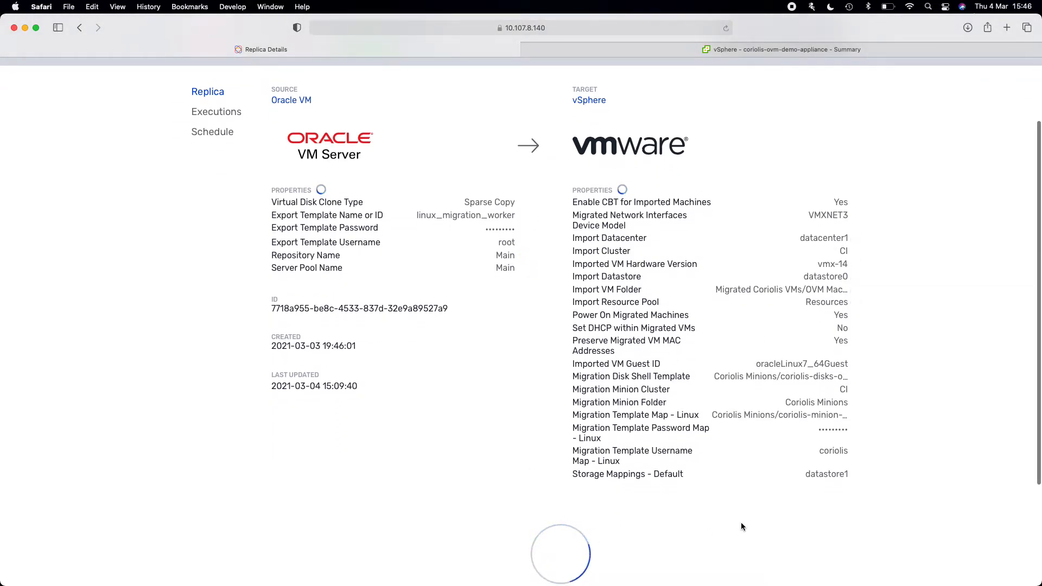
scroll(385, 171, "up", 1)
scroll(384, 175, "up", 1)
- Go to the replica's executions and start a new execution with Shutdown Instances enabled
left_click(220, 145)
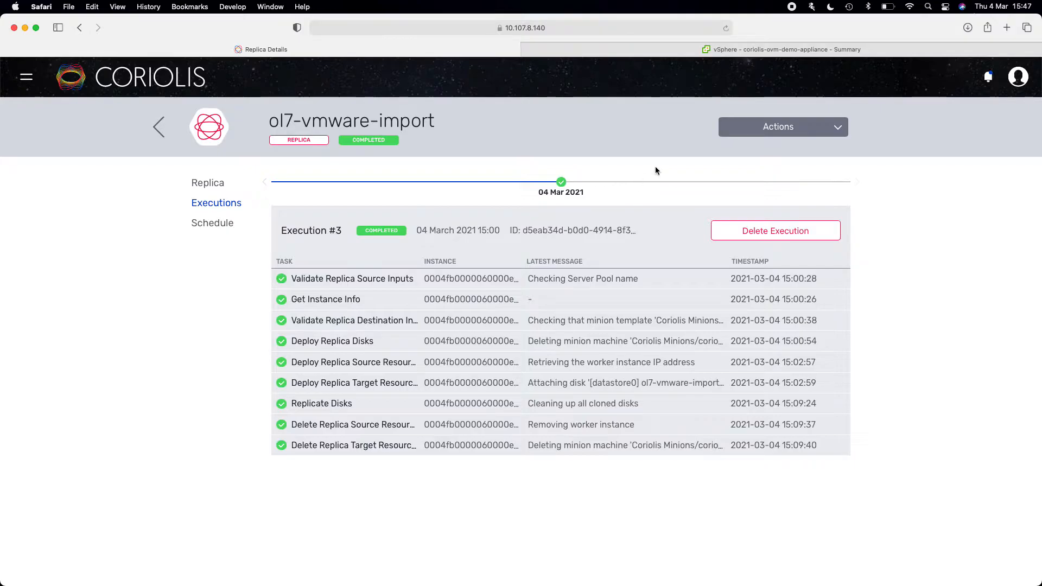
left_click(755, 134)
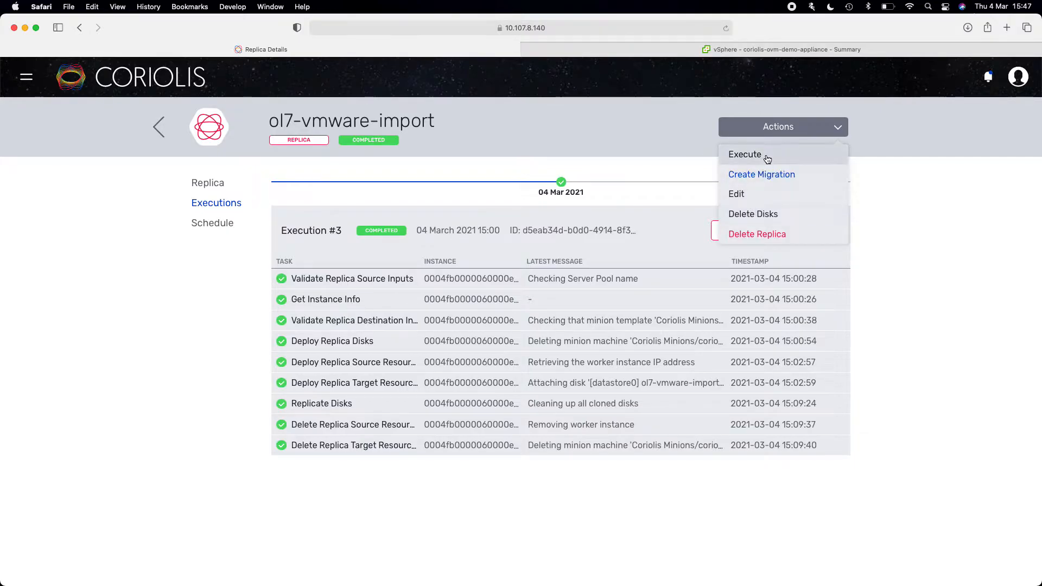
left_click(766, 159)
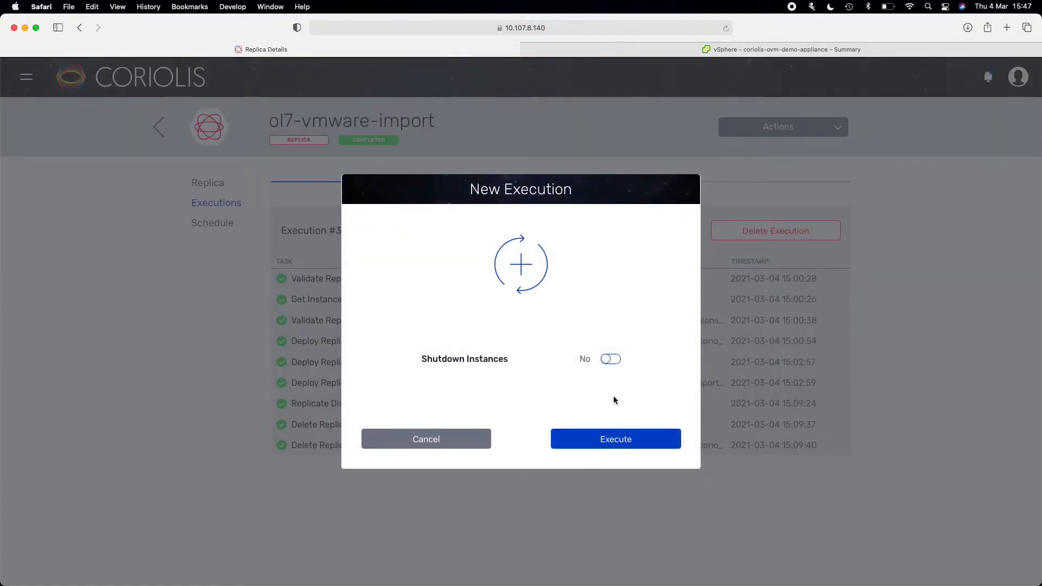
left_click(610, 359)
left_click(586, 440)
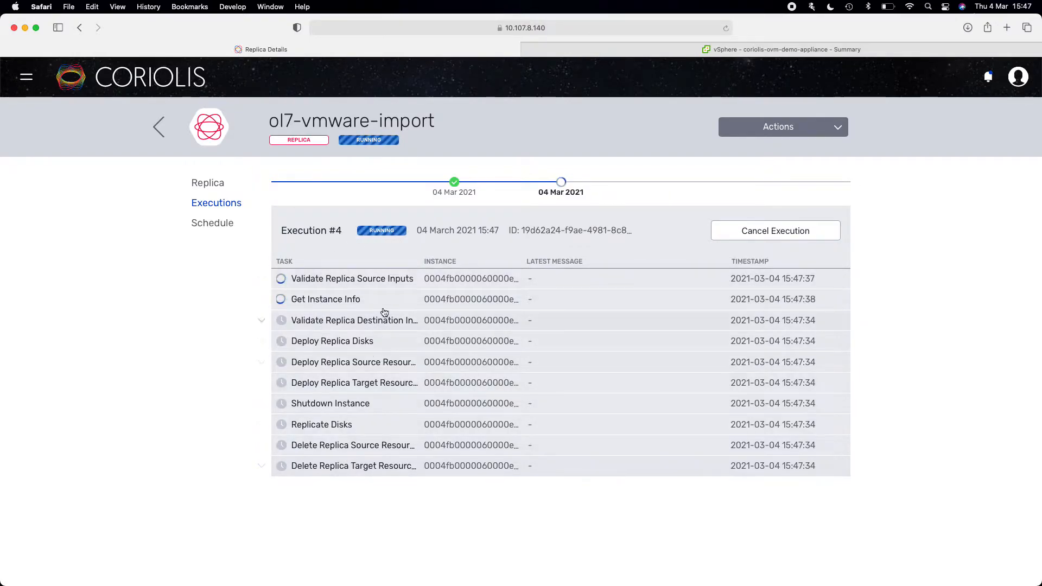
- Examine the progress details of the Validate Replica Source Inputs and Get Instance Info tasks in the running execution
scroll(242, 363, "down", 5)
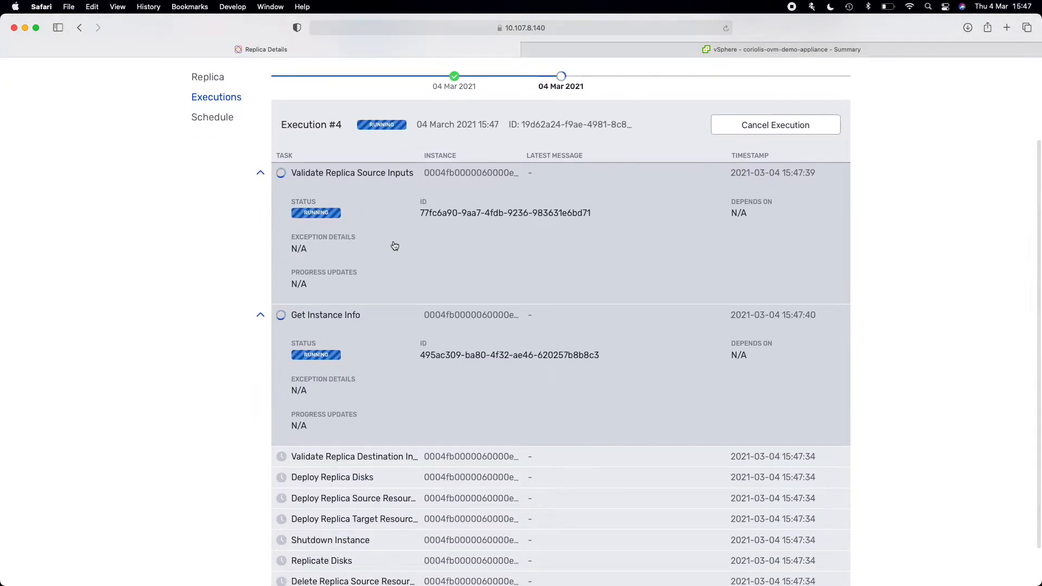
scroll(171, 323, "down", 1)
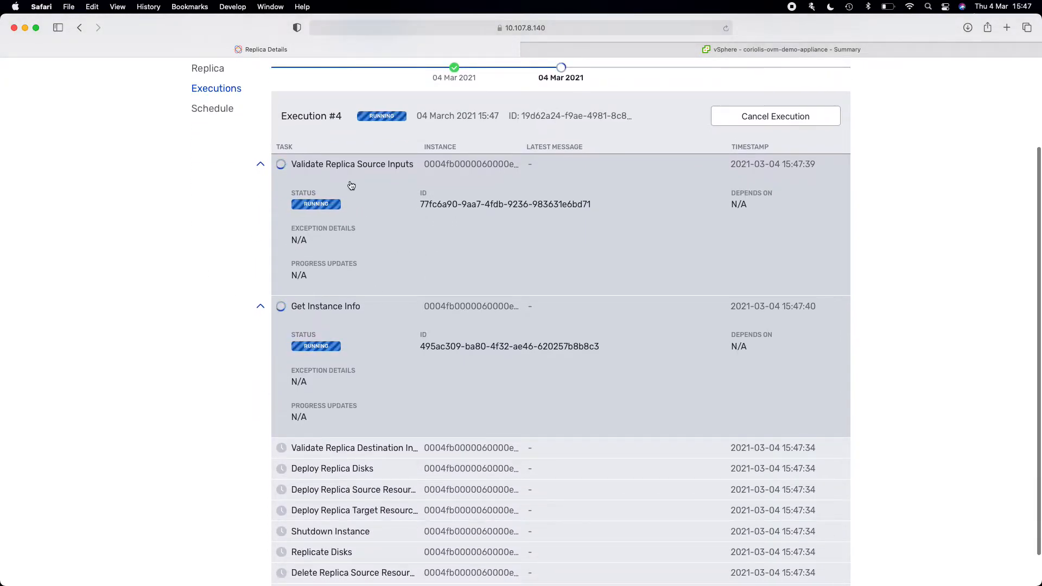
scroll(319, 262, "up", 3)
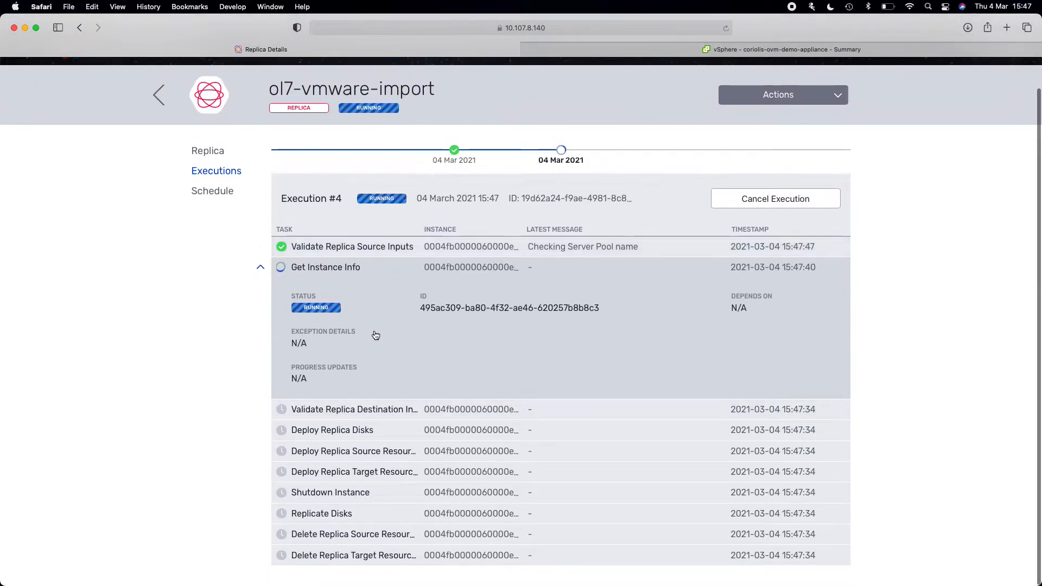
left_click(394, 251)
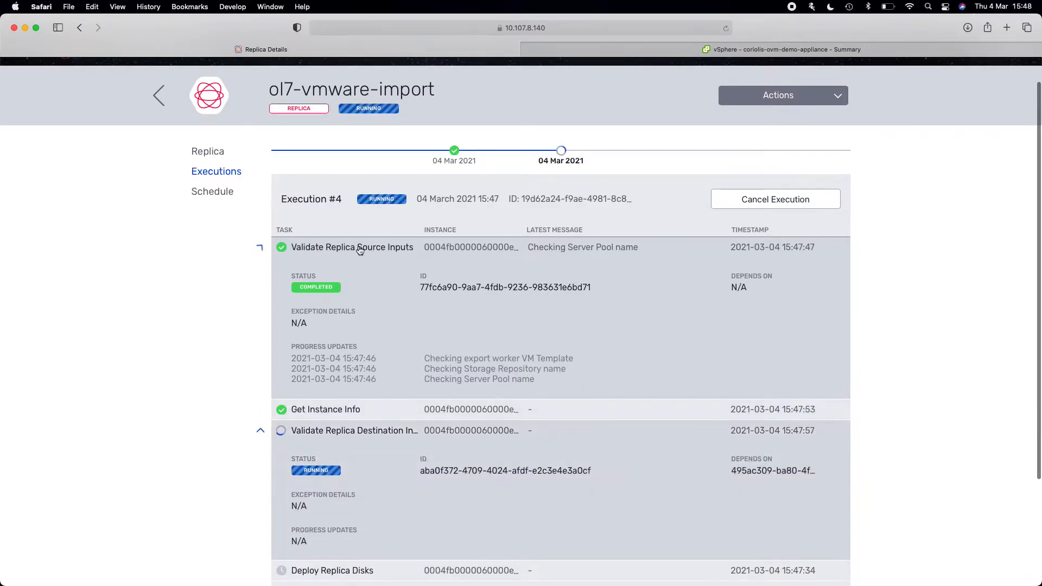
left_click(383, 267)
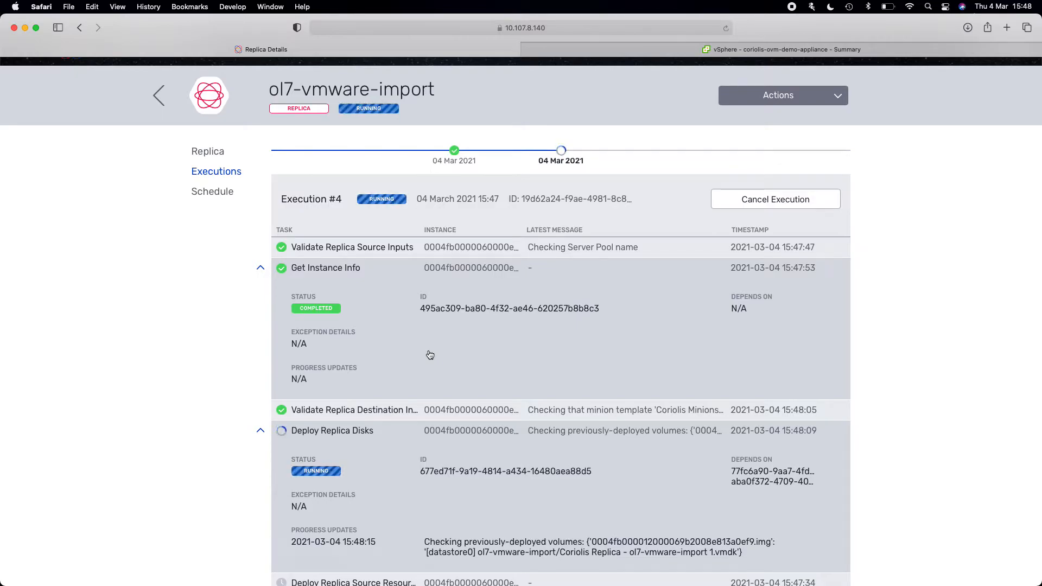
left_click(372, 268)
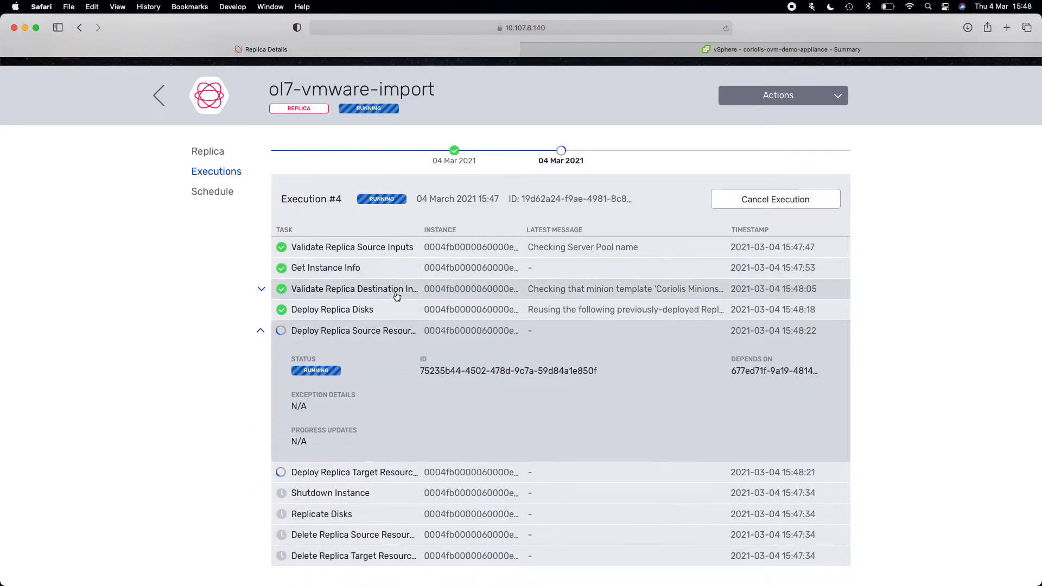
- Examine the progress updates of the replica destination validation task and the Deploy Replica Disks task
left_click(396, 291)
scroll(510, 379, "down", 3)
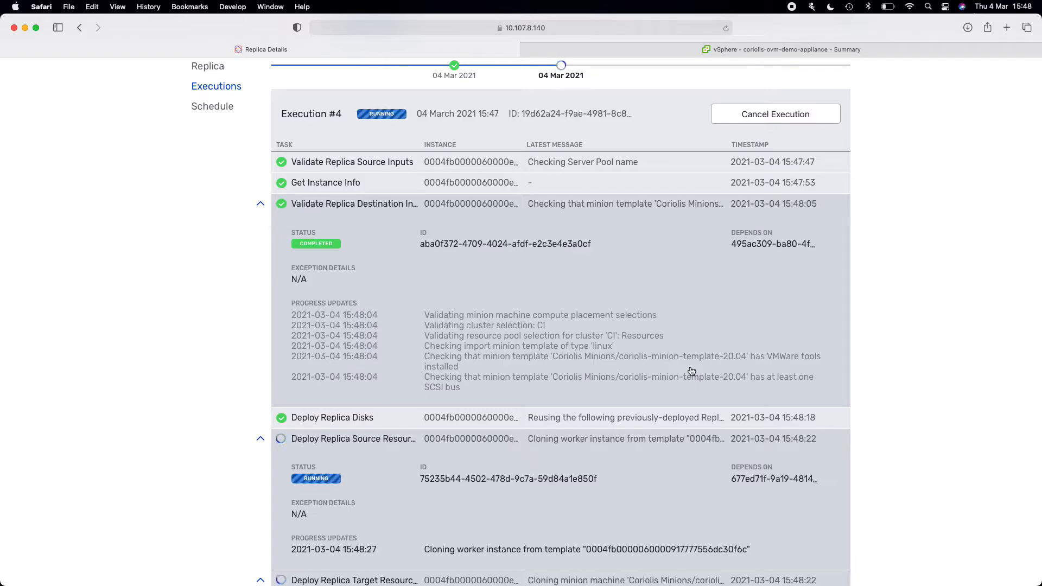
left_click(532, 206)
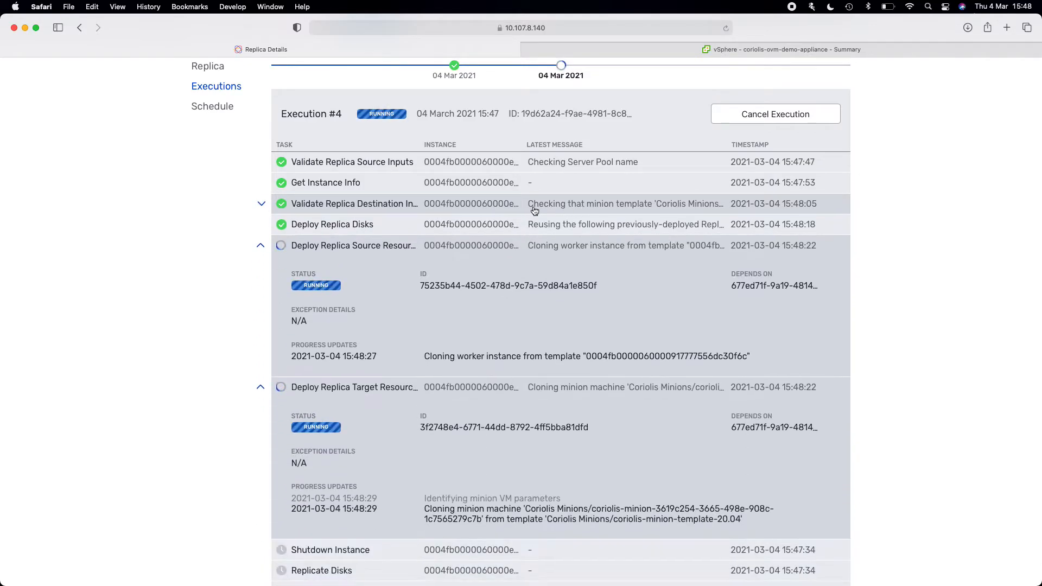
left_click(520, 225)
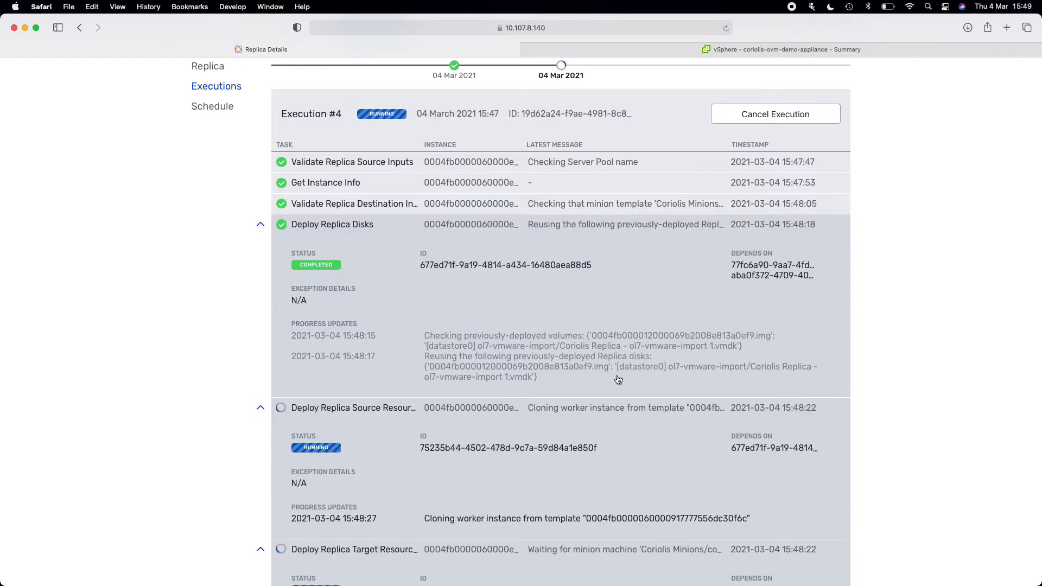
scroll(561, 317, "up", 1)
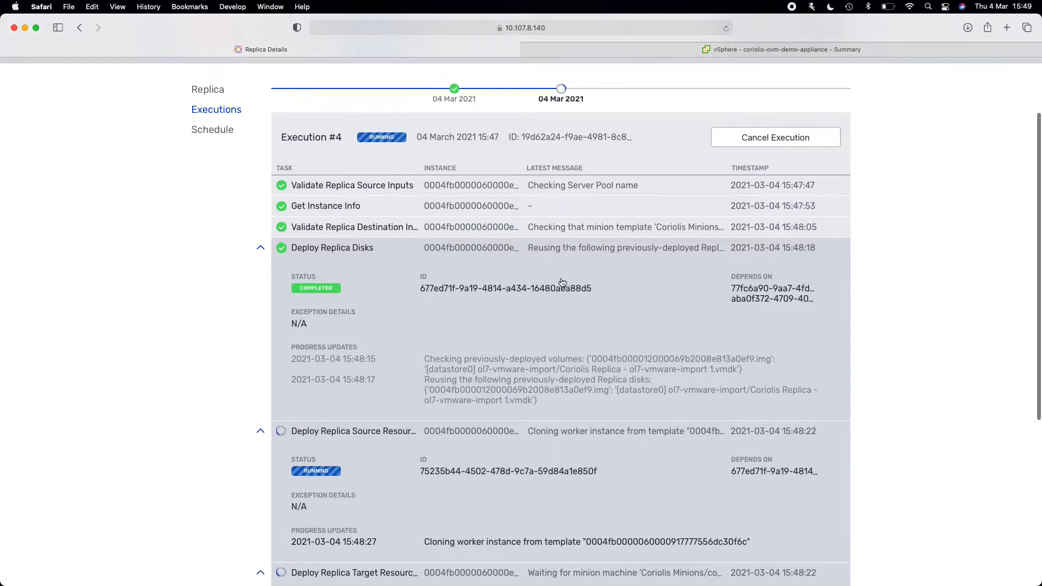
- Open Execution #3, expand its Deploy Replica Disks task and highlight the path of the new disk in the progress updates
left_click(455, 95)
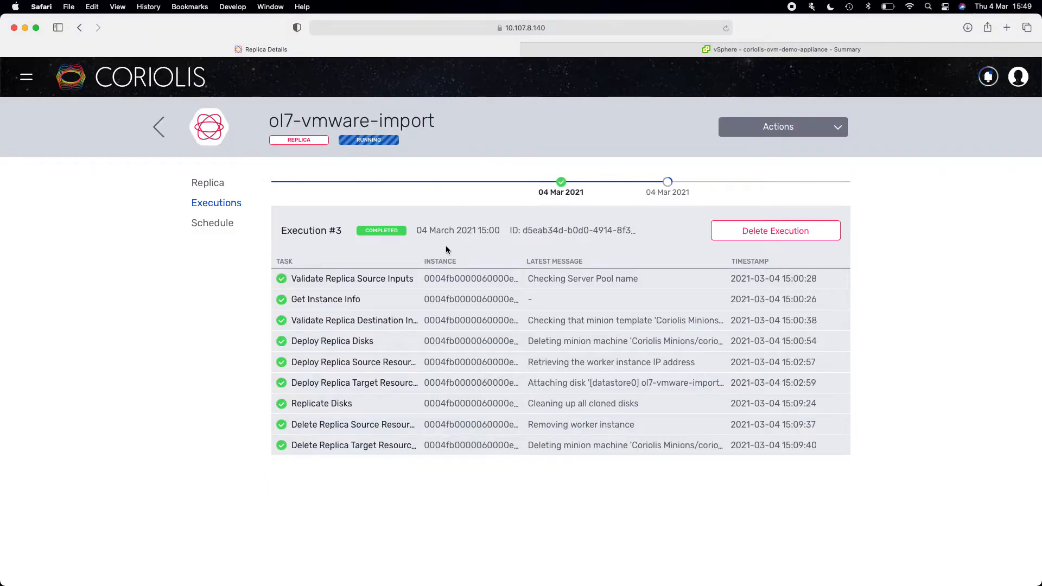
left_click(431, 338)
scroll(461, 353, "down", 2)
scroll(471, 365, "down", 1)
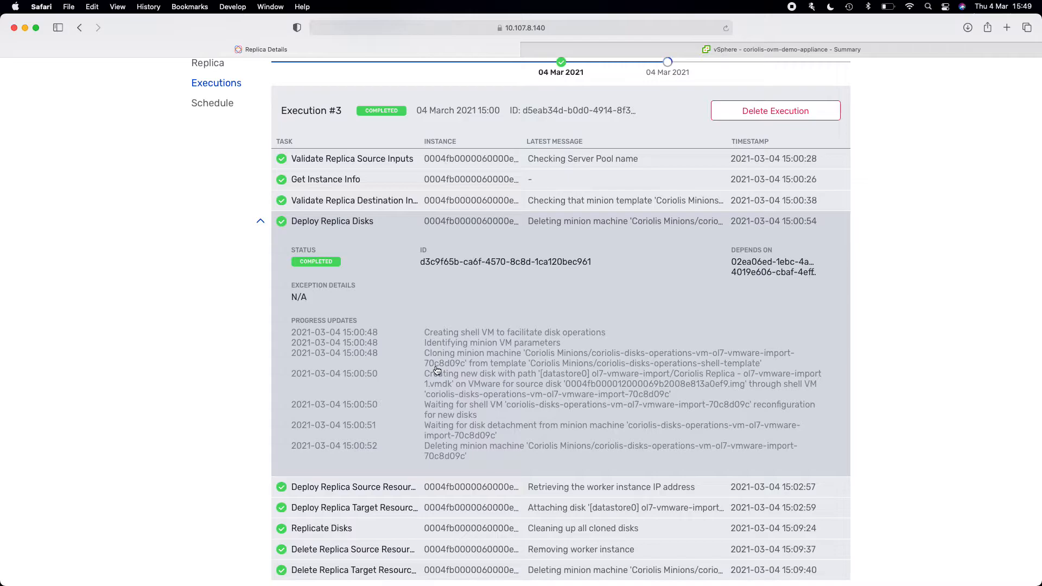
left_click_drag(540, 374, 807, 376)
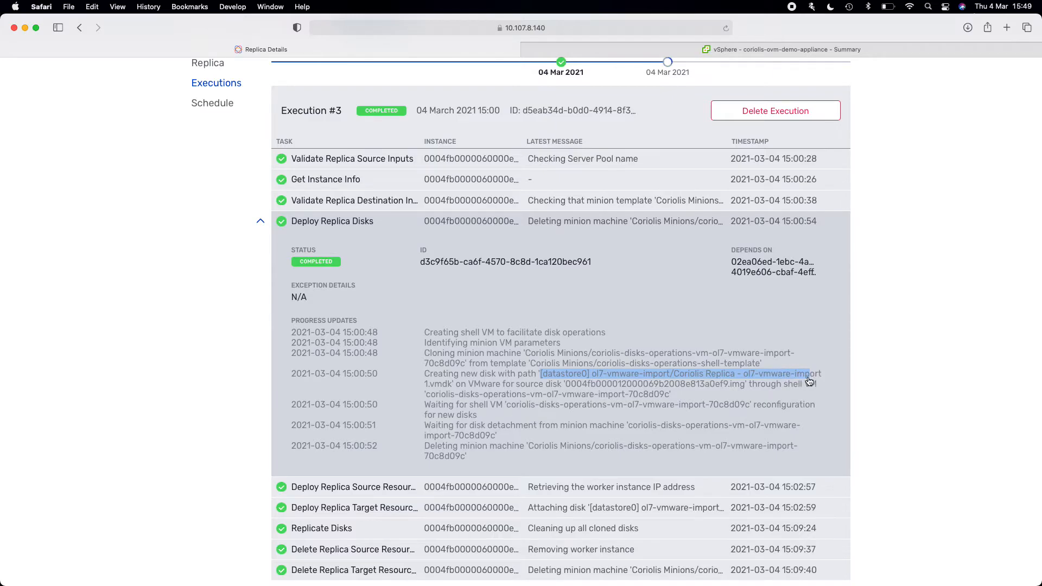
- Switch to the vSphere Client, browse datastore0's ol7-vmware-import folder and widen the Name column to read the replica disk's full file name
left_click(744, 49)
left_click(92, 114)
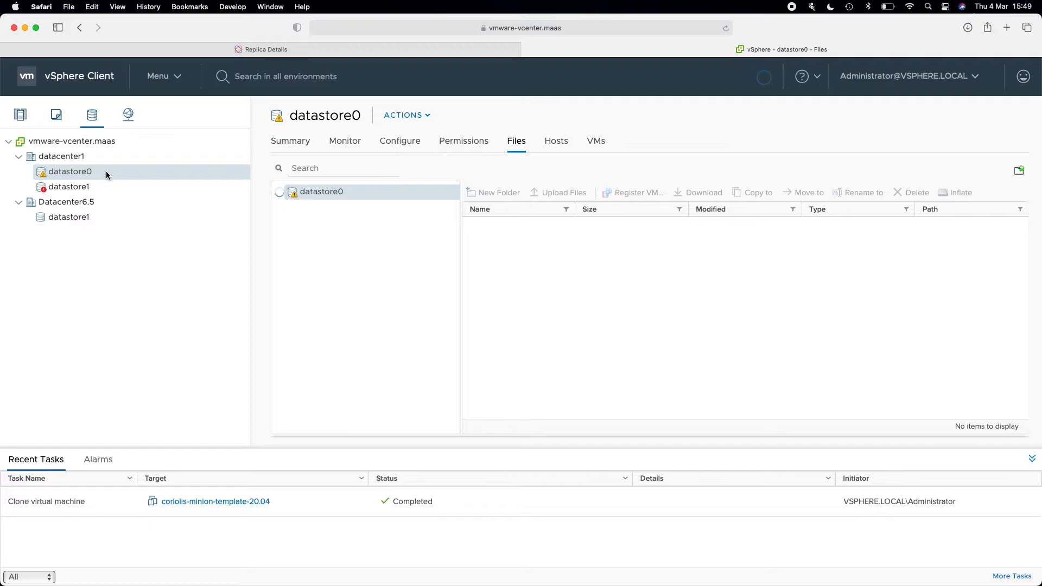
scroll(338, 299, "down", 3)
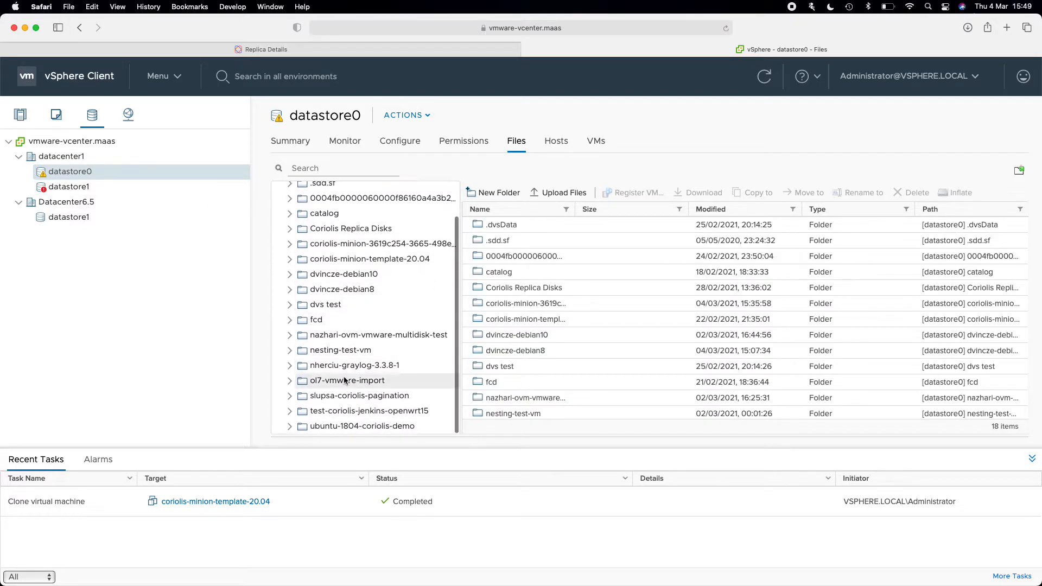
left_click(302, 384)
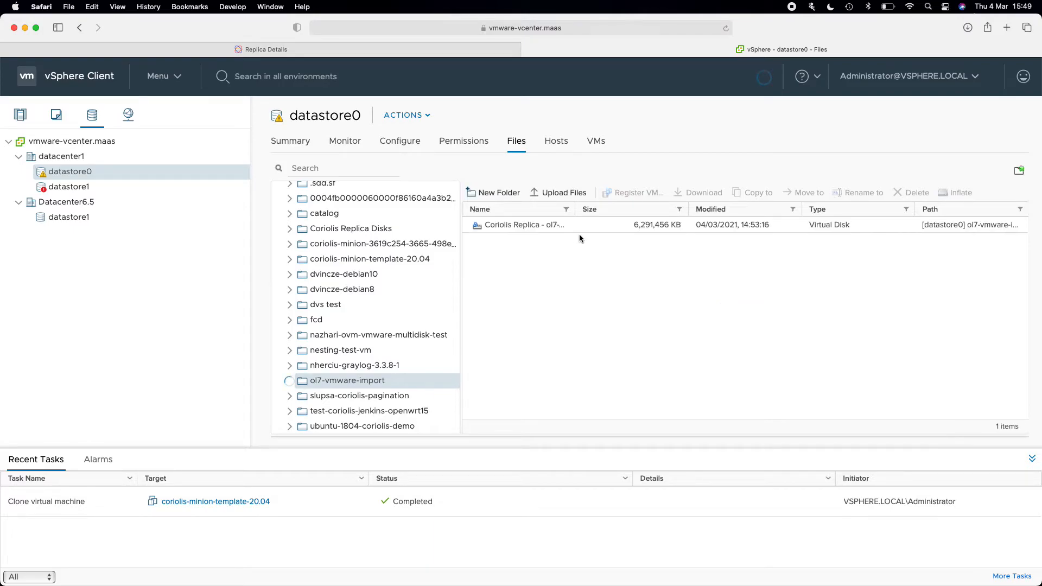
left_click_drag(576, 211, 660, 210)
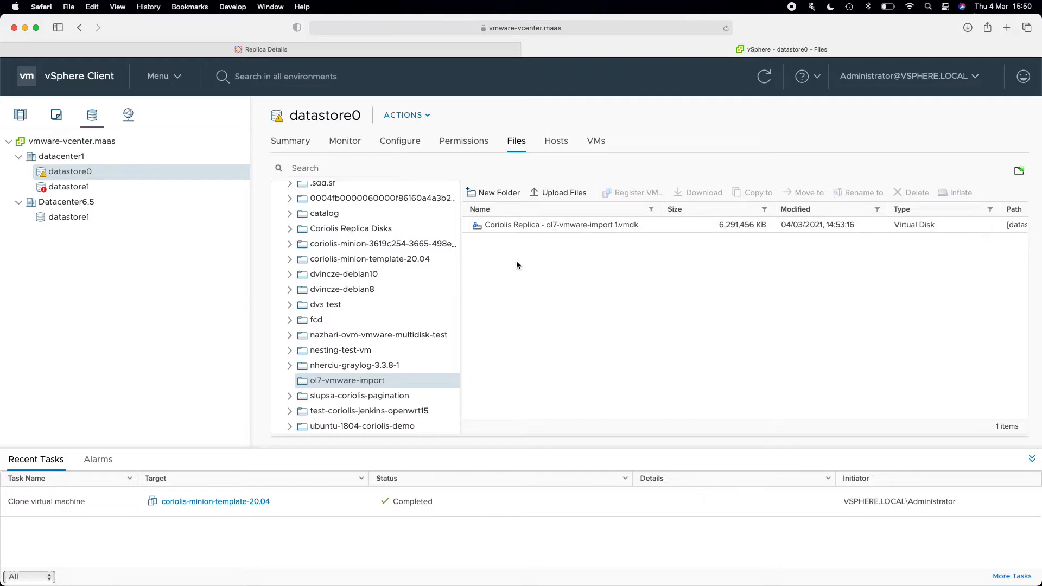
- Return to Coriolis, reopen Execution #4 and examine the progress of the tasks deploying the replica's source and target resources
left_click(464, 53)
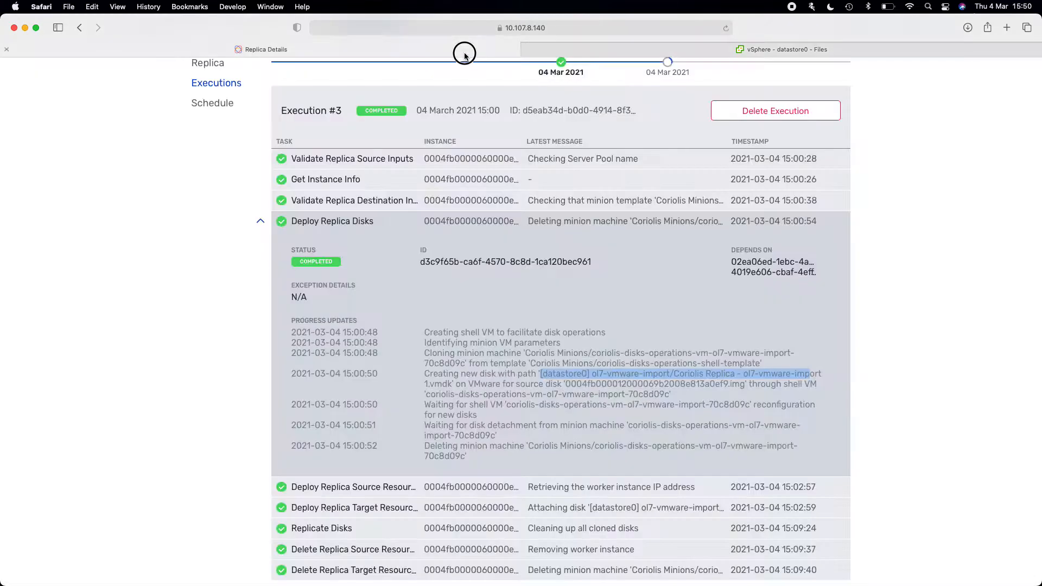
left_click(667, 79)
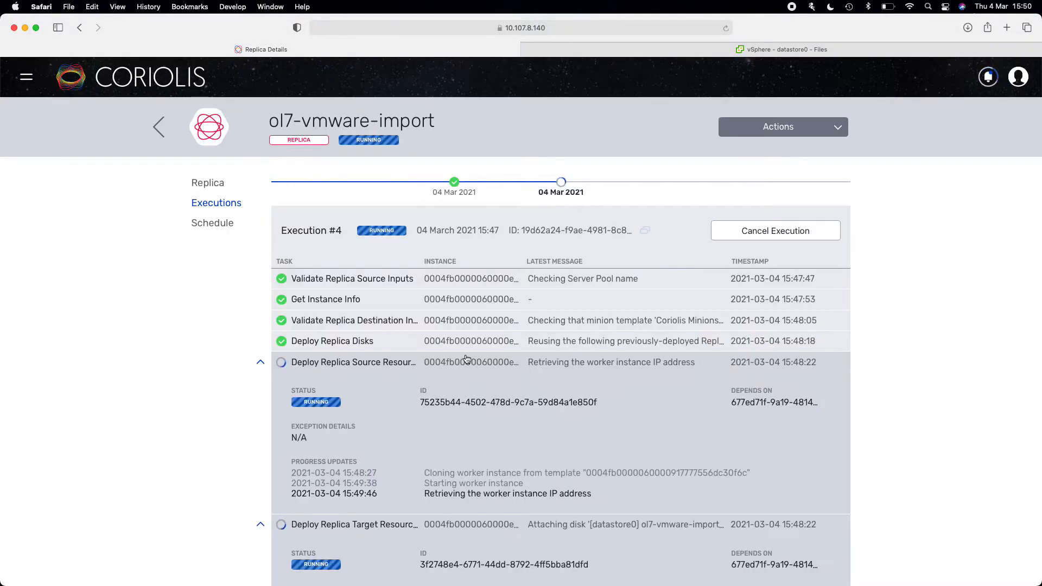
scroll(410, 185, "down", 10)
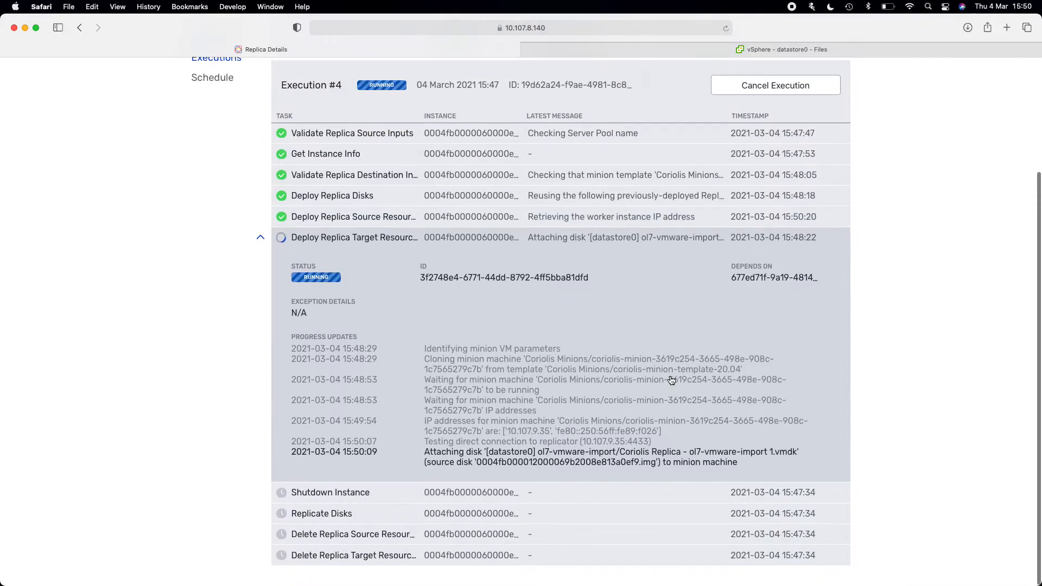
left_click(596, 218)
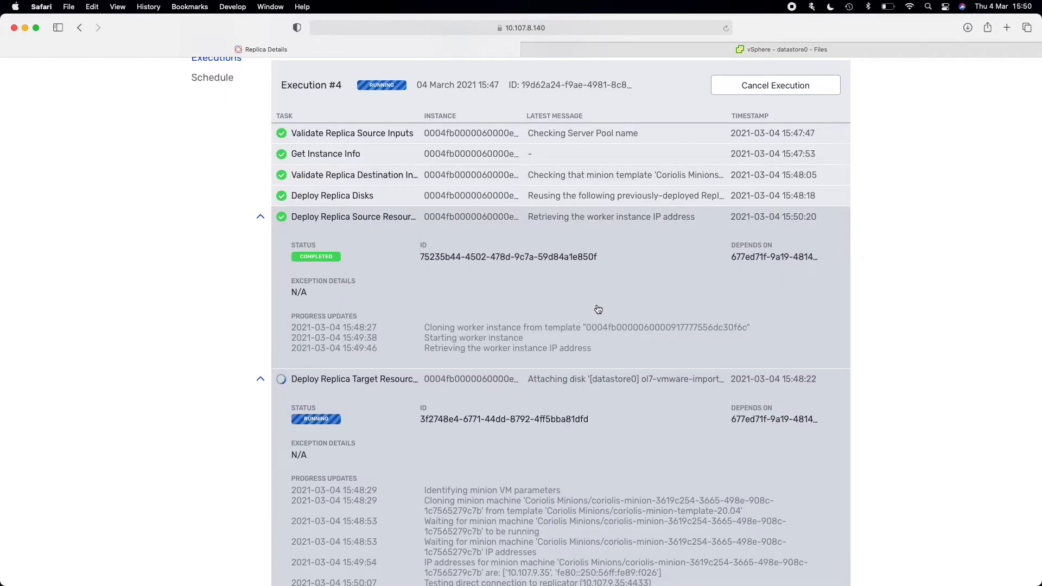
- Switch to Oracle VM Manager, expand the running migration_tmp worker VM and examine its configuration and attached disks
key("ctrl+Right")
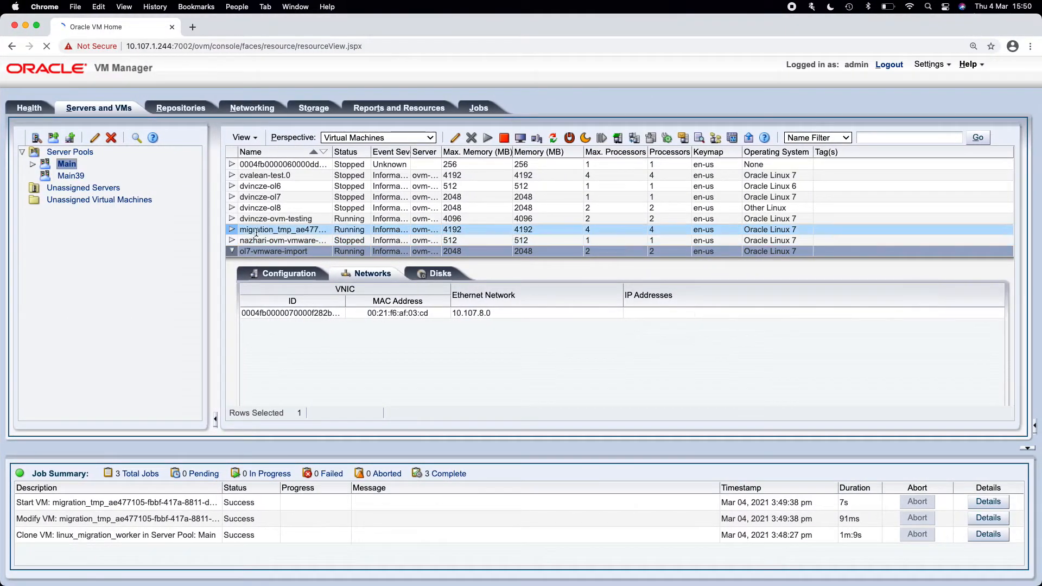
left_click(238, 233)
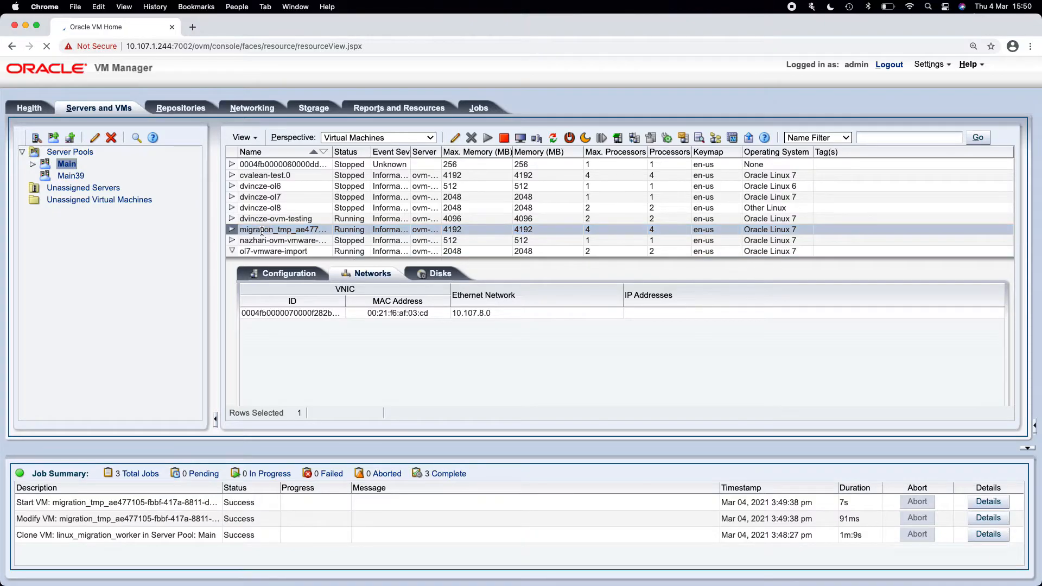
left_click(232, 230)
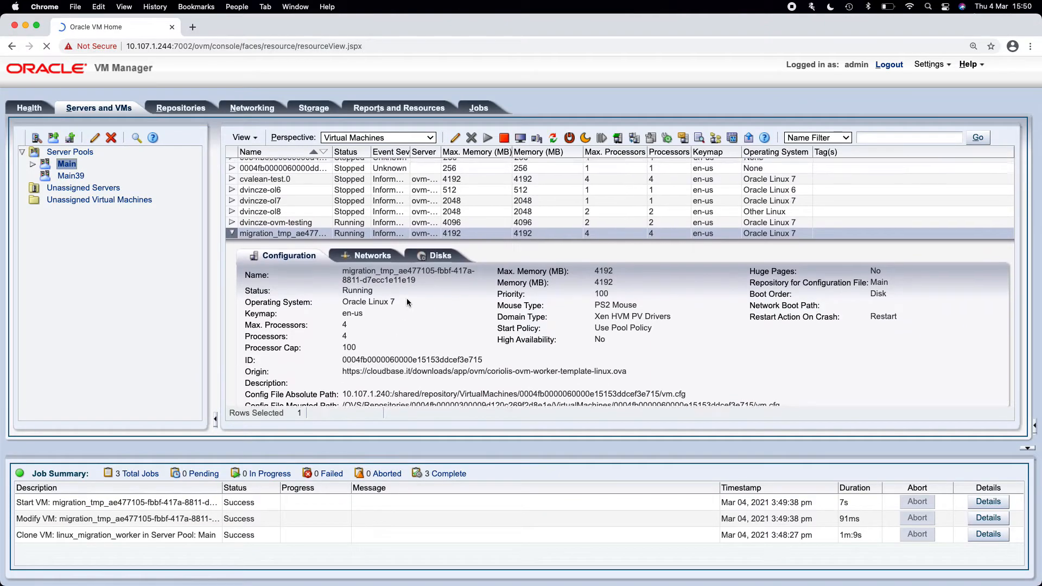
scroll(382, 286, "down", 3)
scroll(382, 286, "up", 2)
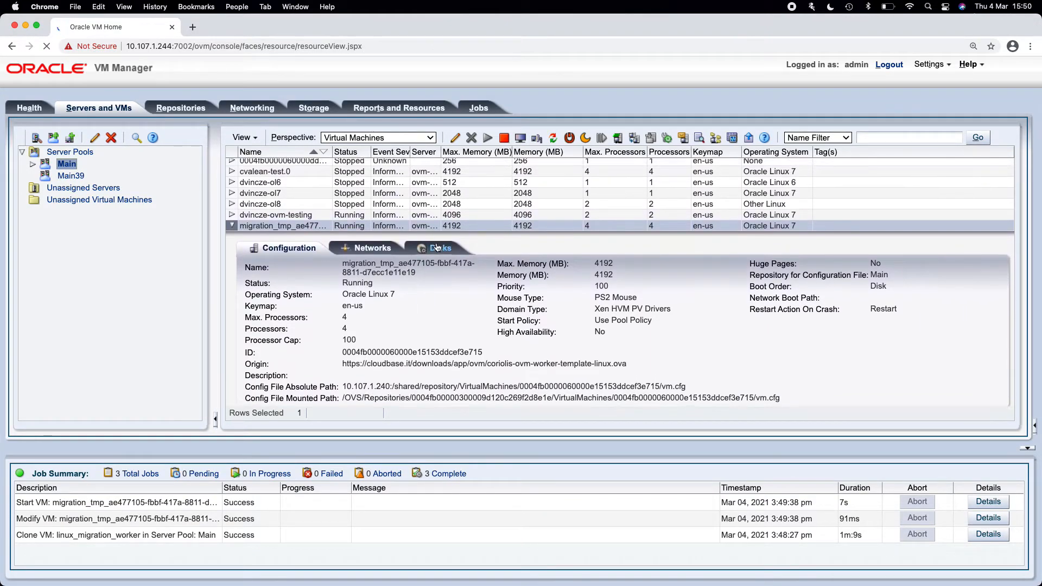
left_click(436, 256)
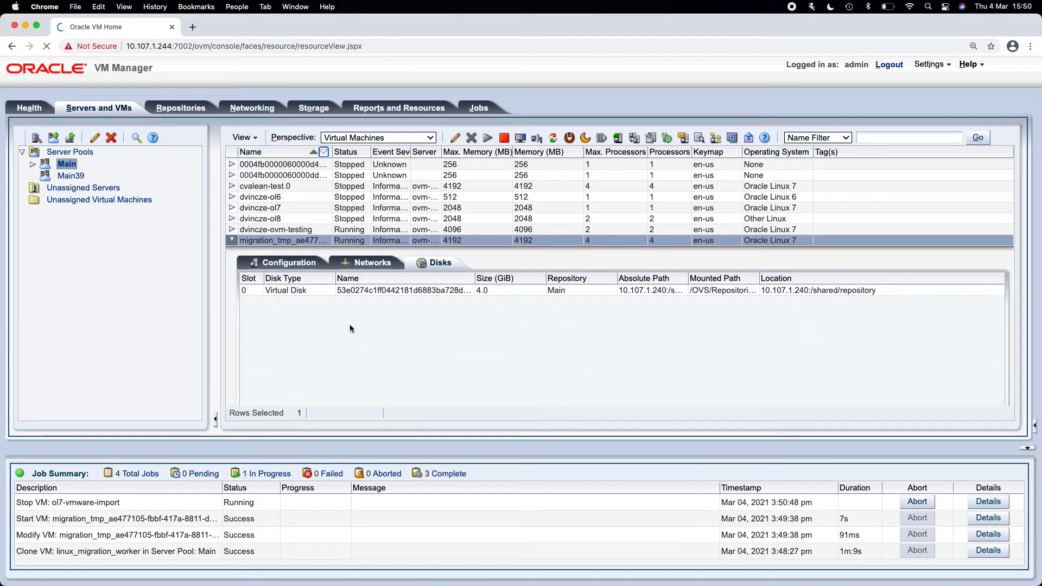
- Return to Coriolis, examine the Deploy Replica Target Resources task and open the running coriolis-minion VM's summary in the vSphere Client
key("ctrl+Right")
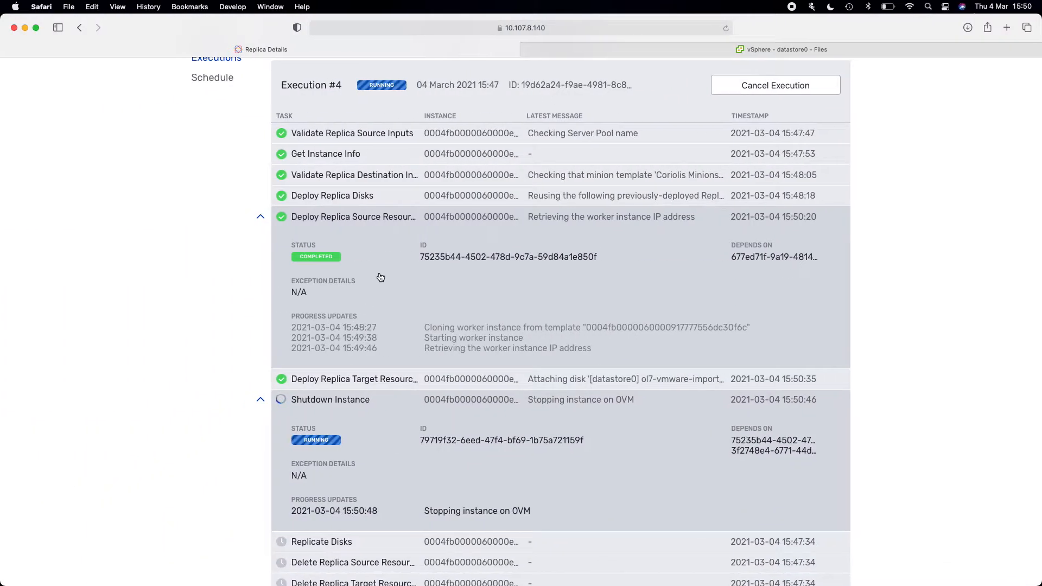
left_click(369, 380)
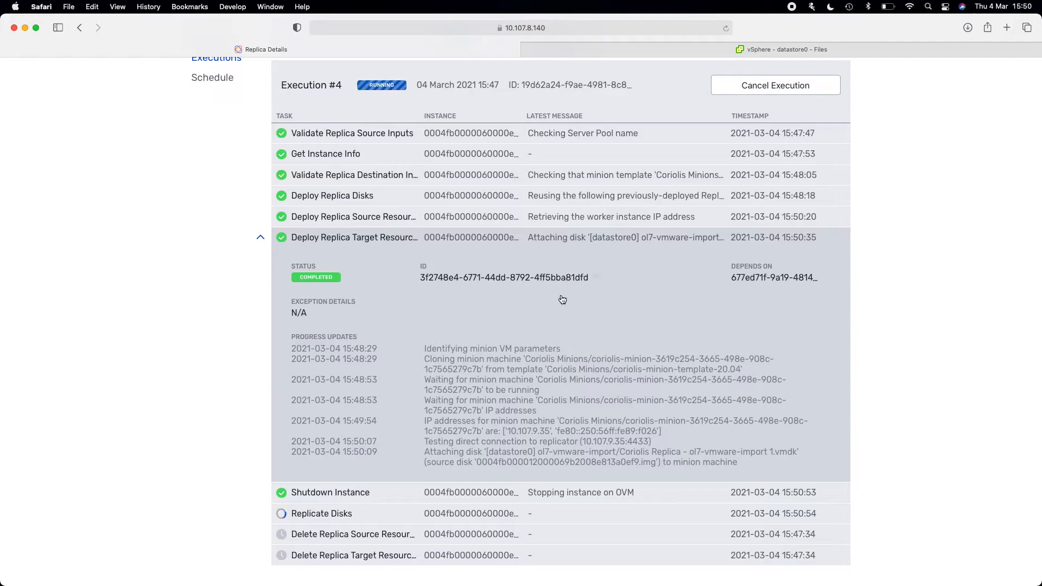
left_click(674, 51)
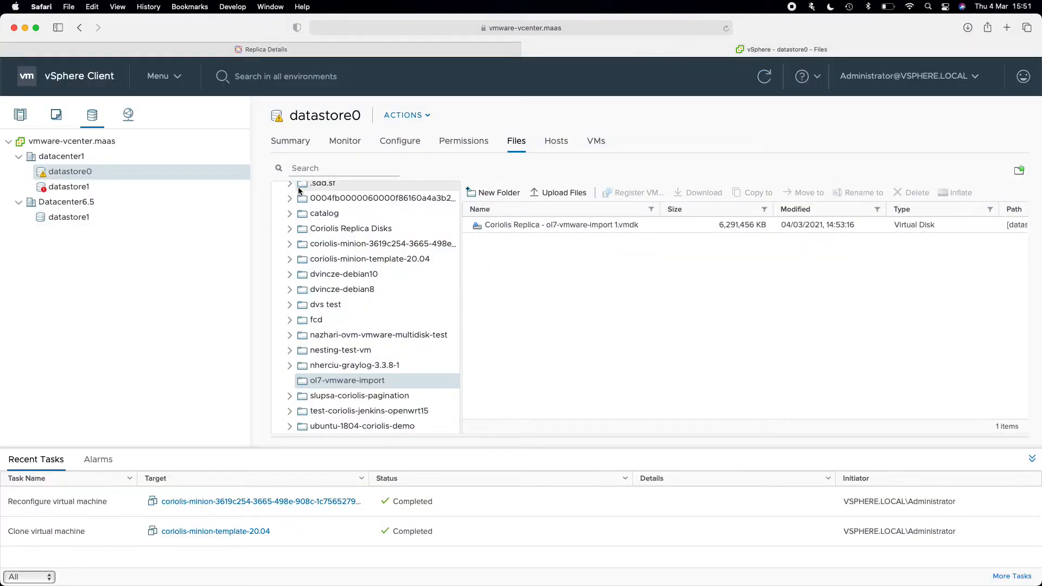
left_click(57, 116)
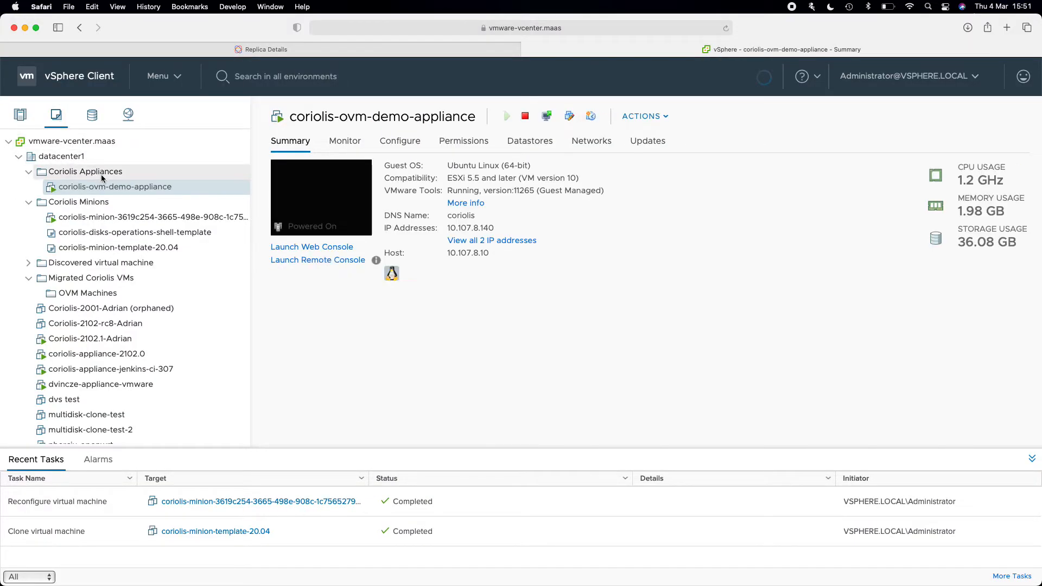
left_click(138, 217)
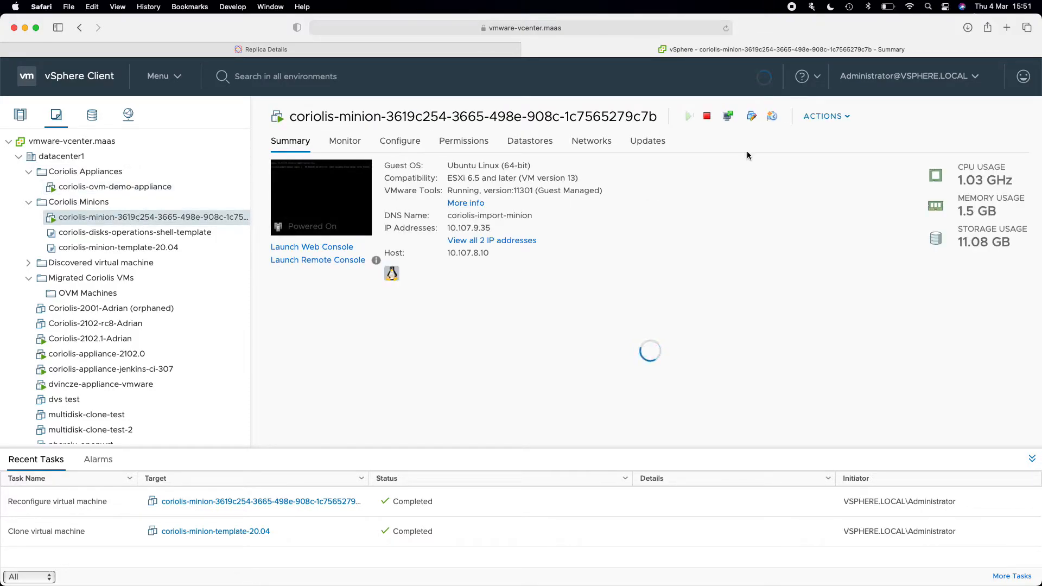
- Inspect Hard disk 1 and Hard disk 2 in the minion VM's settings, highlight Hard disk 2's file path and close without saving
left_click(751, 117)
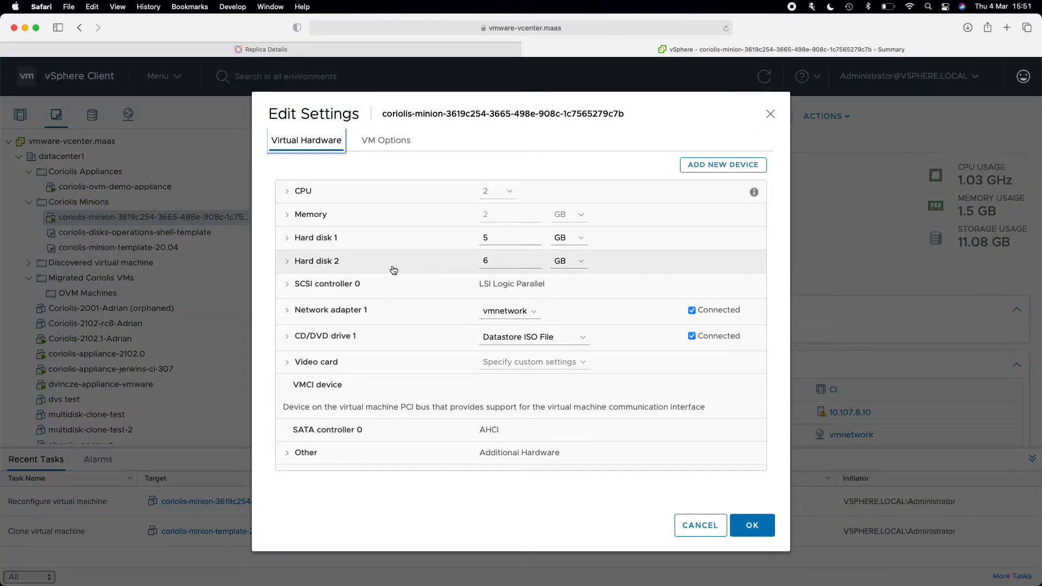
left_click(367, 246)
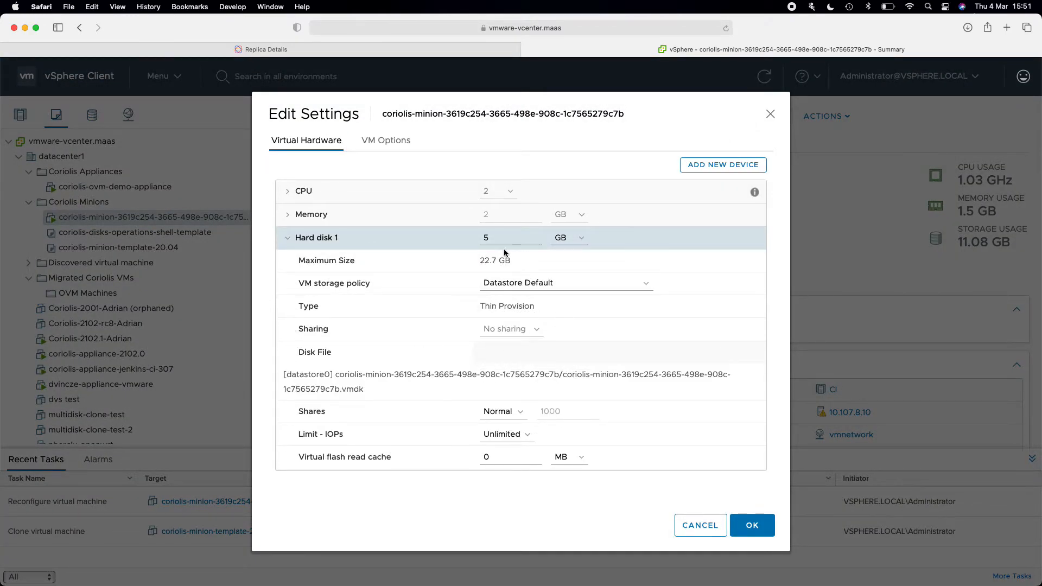
left_click(324, 239)
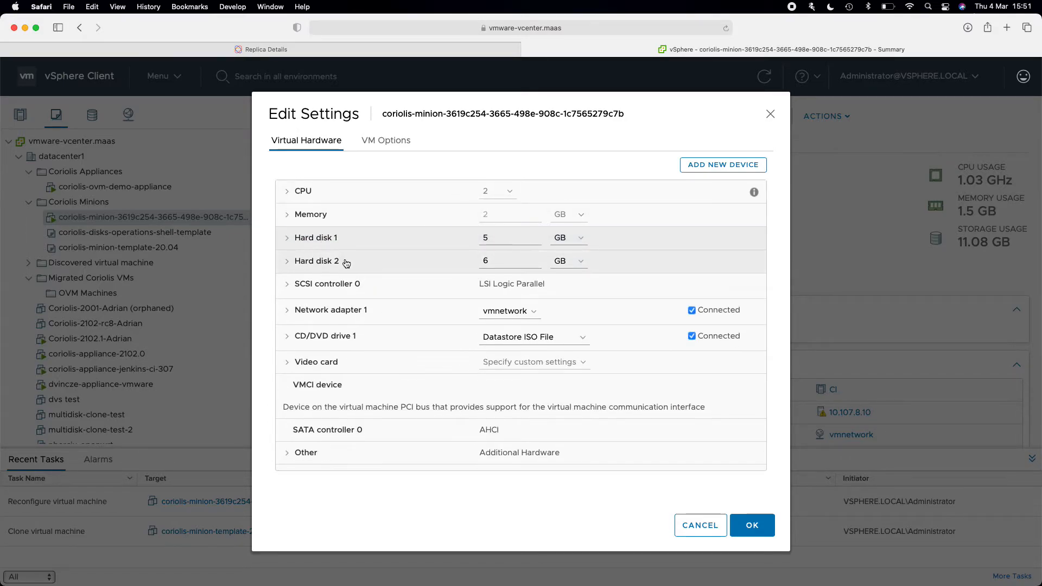
left_click(346, 262)
scroll(395, 282, "down", 2)
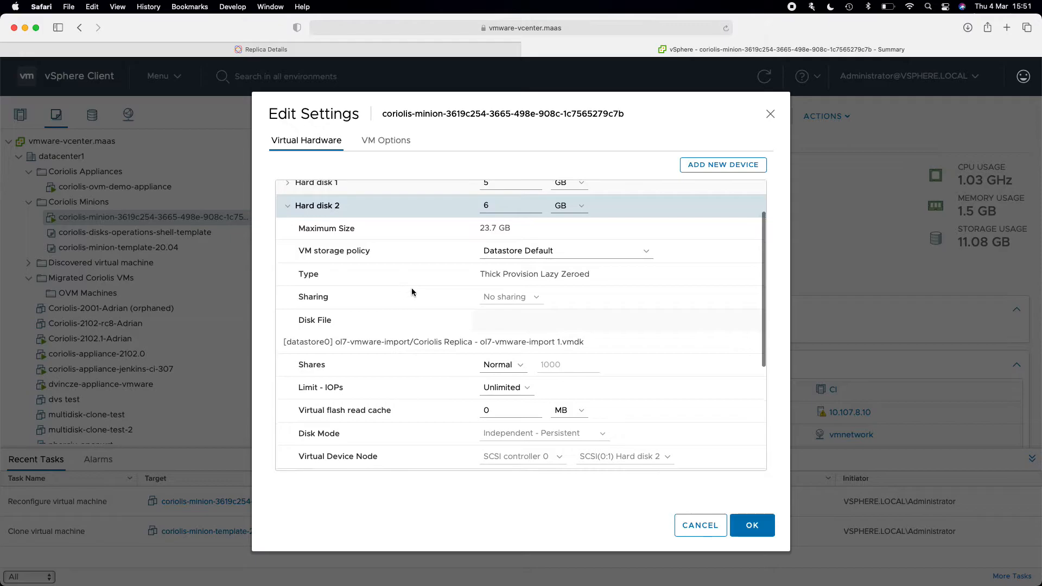
scroll(408, 284, "up", 1)
left_click_drag(588, 347, 282, 348)
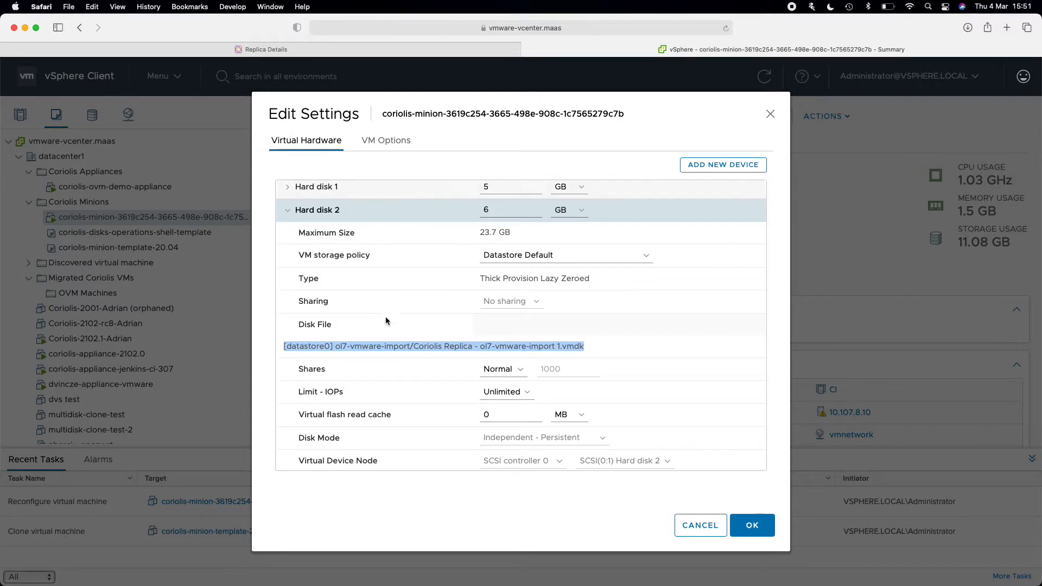
left_click(697, 524)
- Return to Coriolis, collapse the Deploy Replica Target Resources task and examine the details of the Shutdown Instance task
left_click(450, 53)
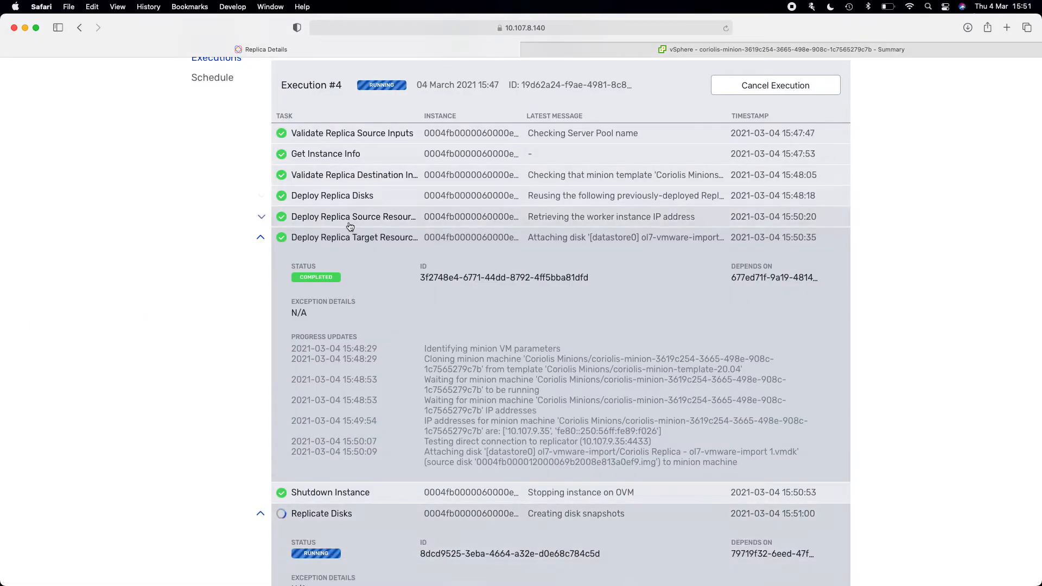
left_click(339, 239)
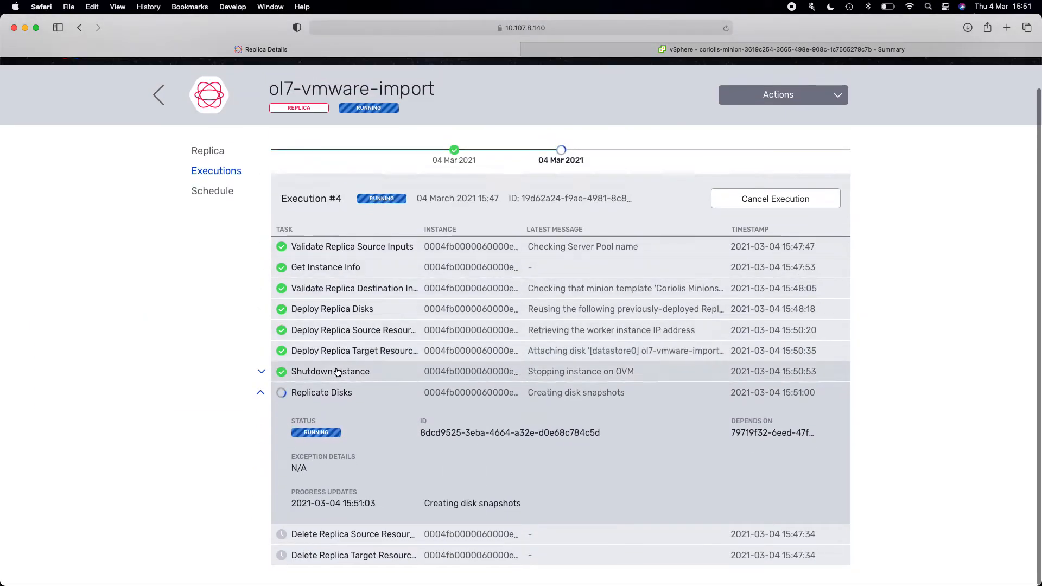
left_click(349, 379)
scroll(193, 430, "down", 3)
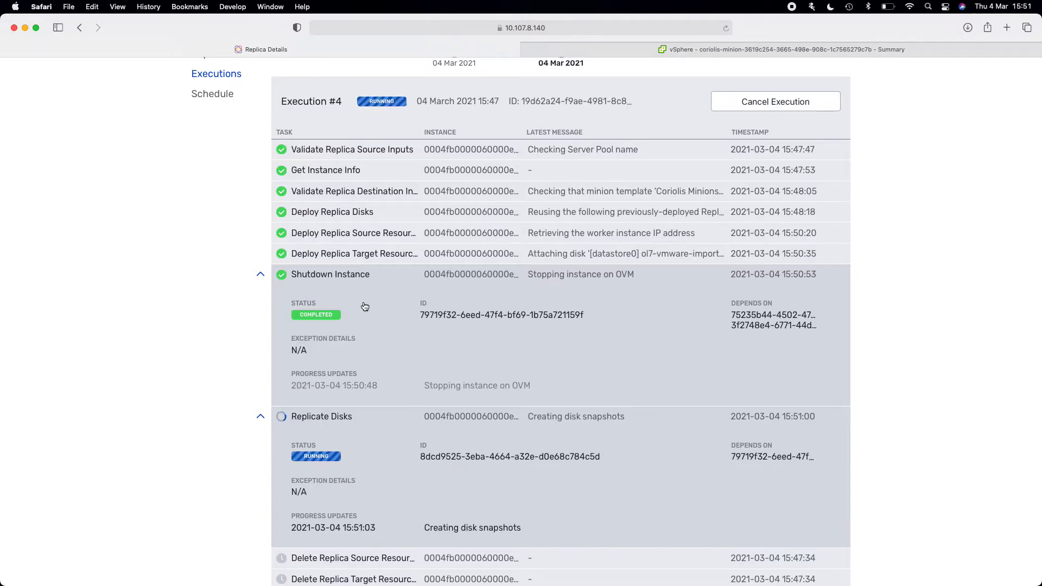
left_click(391, 275)
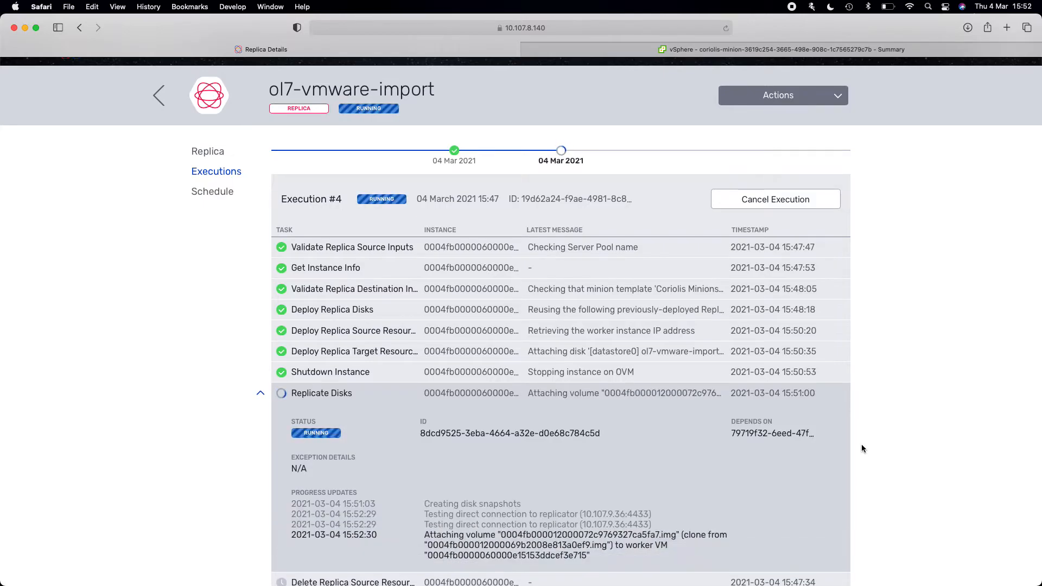
- Read the Replicate Disks progress updates and inspect the migration_tmp worker VM's attached disks in Oracle VM Manager
scroll(841, 456, "down", 2)
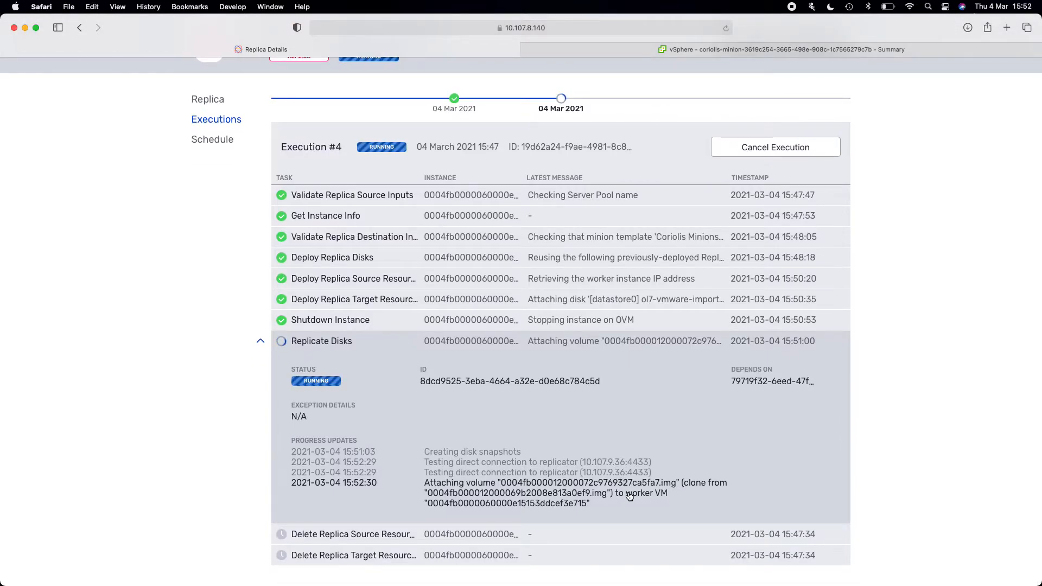
key("ctrl+Right")
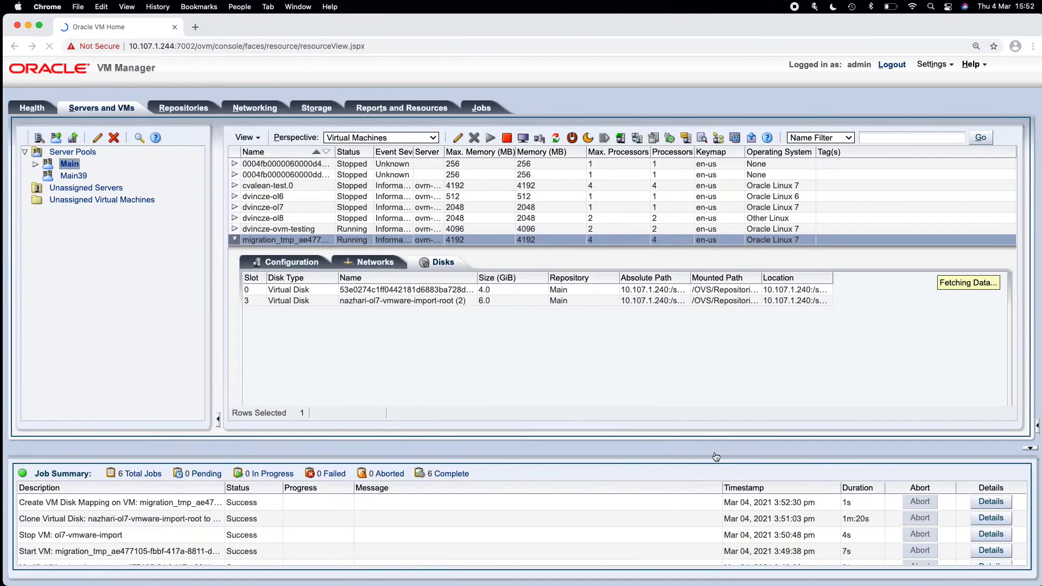
left_click(328, 302)
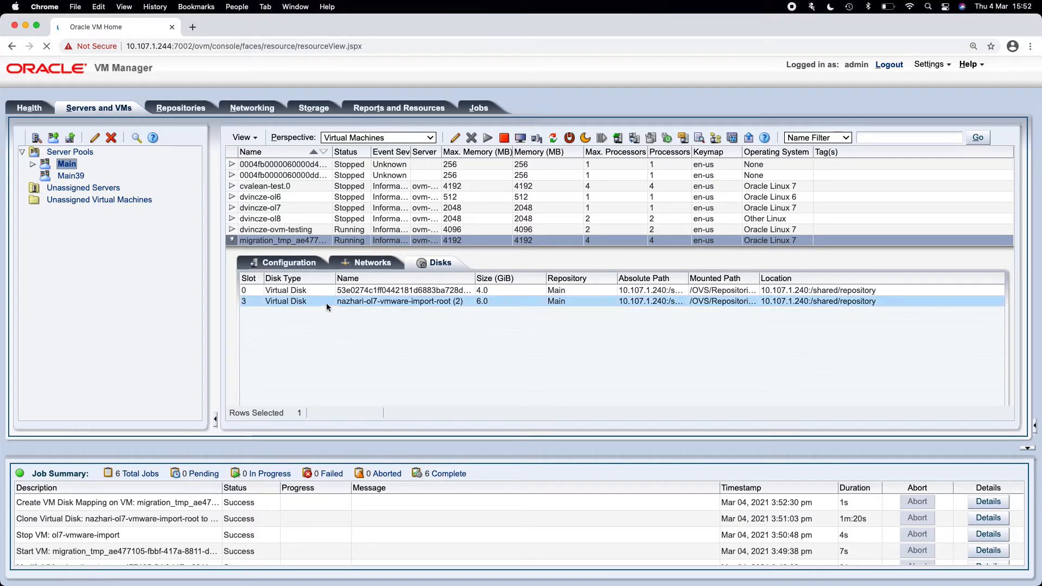
left_click(363, 290)
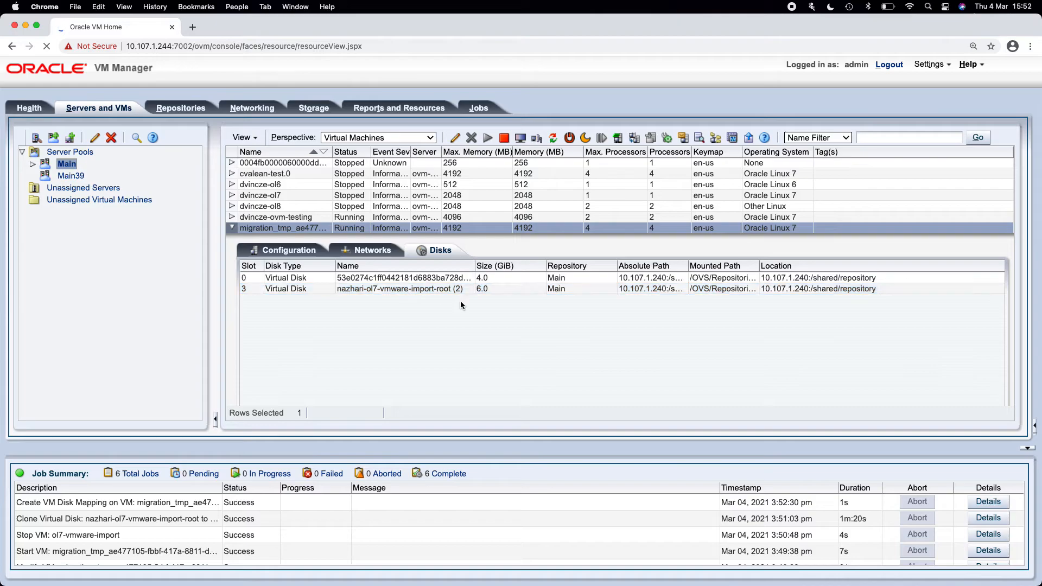
left_click(478, 288)
- Return to Coriolis, open Execution #3 and expand its Replicate Disks task to examine the chunking and changed-data replication updates
key("ctrl+Left")
scroll(543, 353, "down", 1)
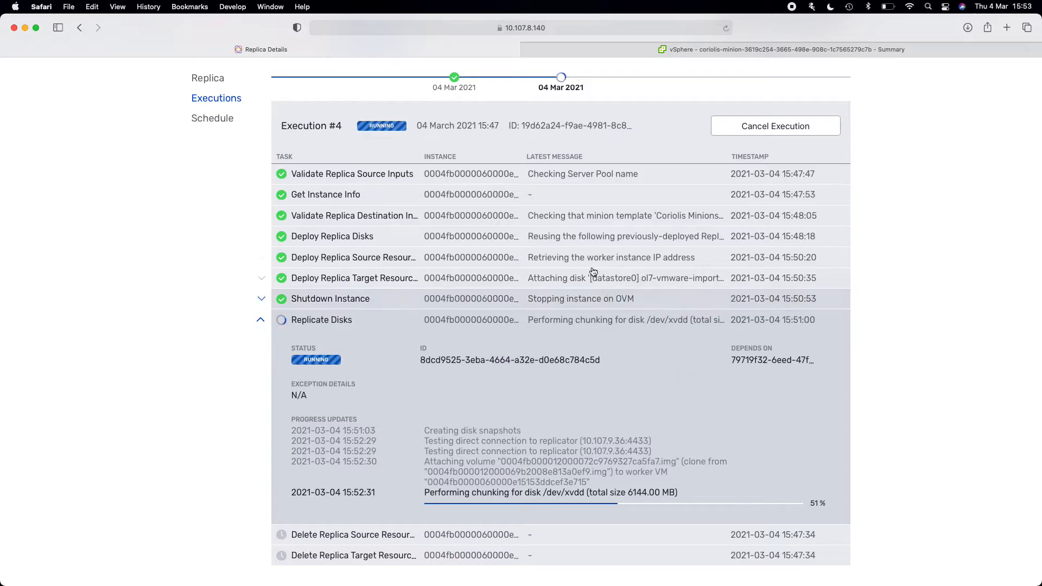
left_click(456, 88)
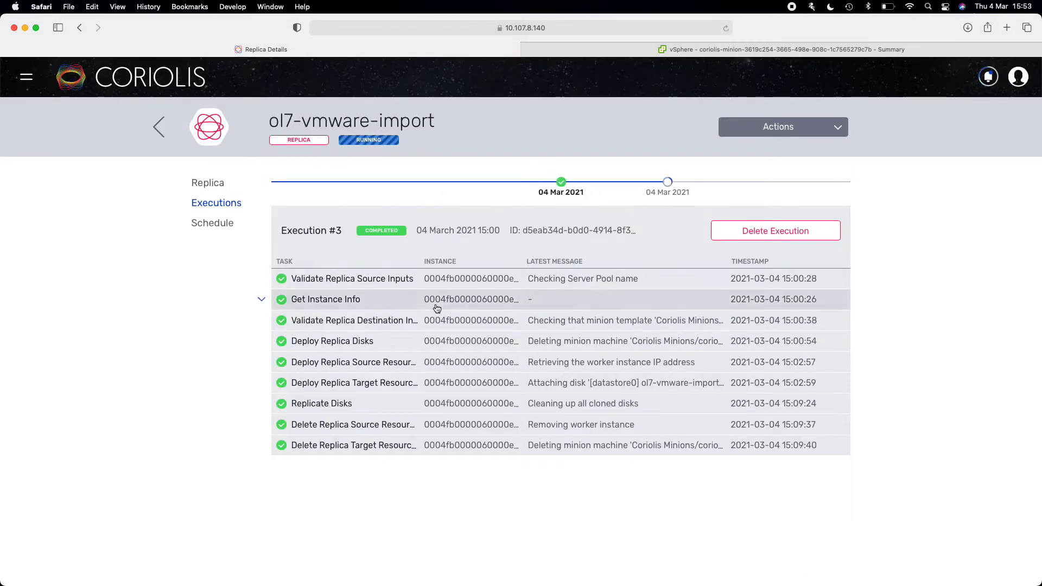
left_click(408, 408)
scroll(408, 408, "down", 5)
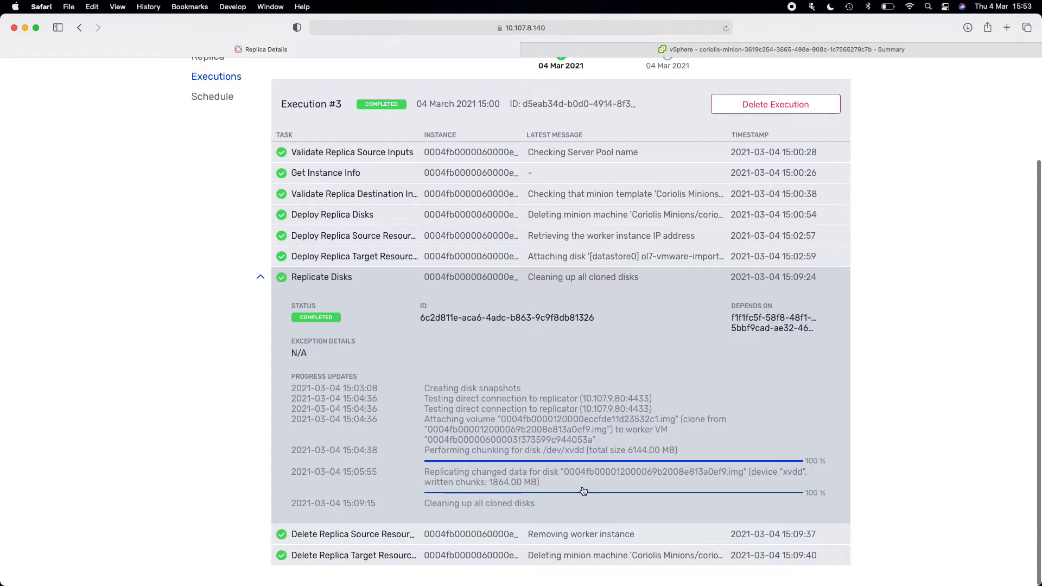
scroll(600, 402, "up", 1)
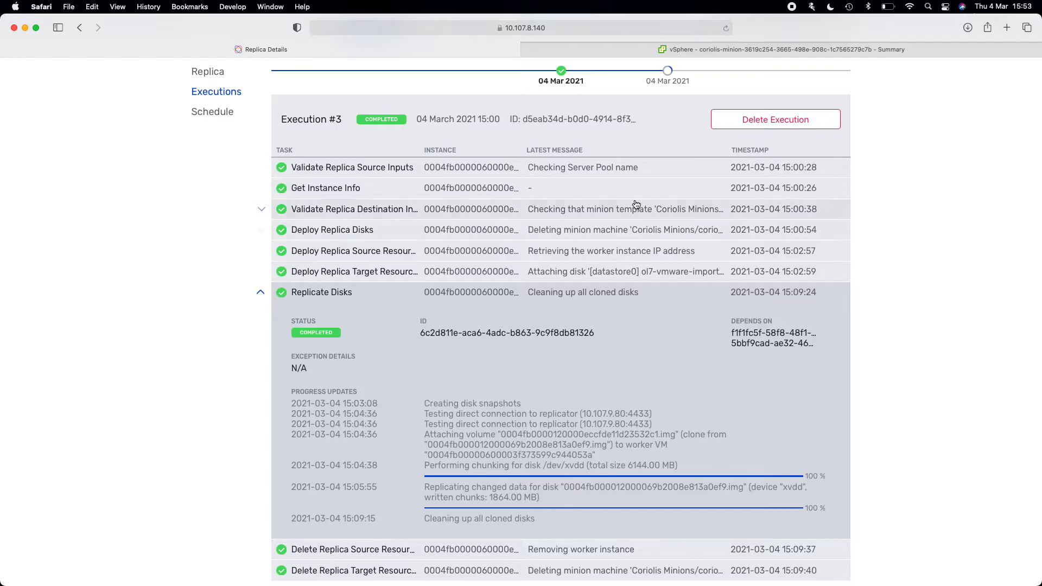
- Reopen Execution #4 and follow the progress of its Replicate Disks task through to the cleanup of cloned disks
left_click(667, 70)
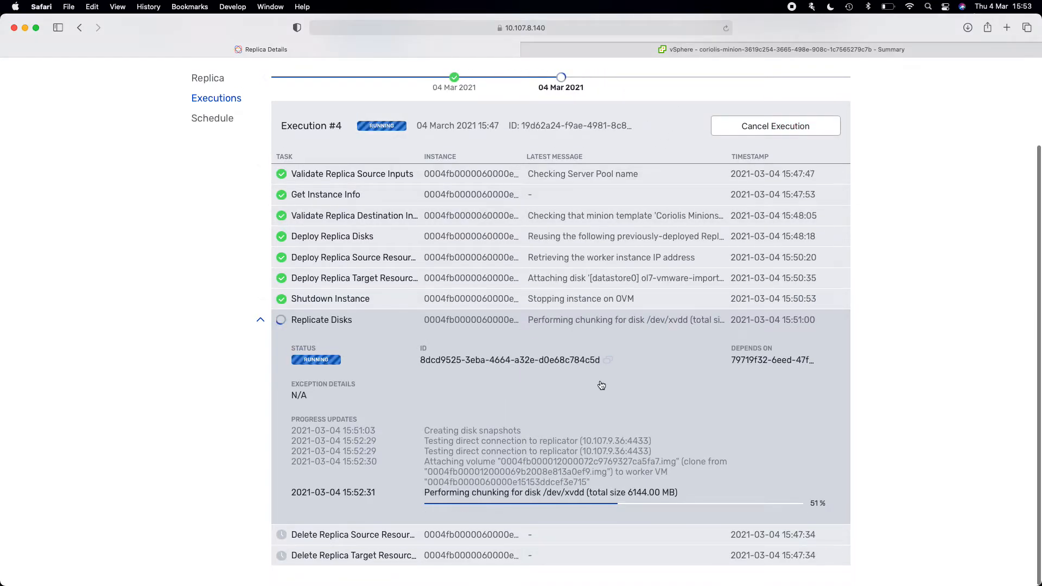
scroll(654, 409, "down", 1)
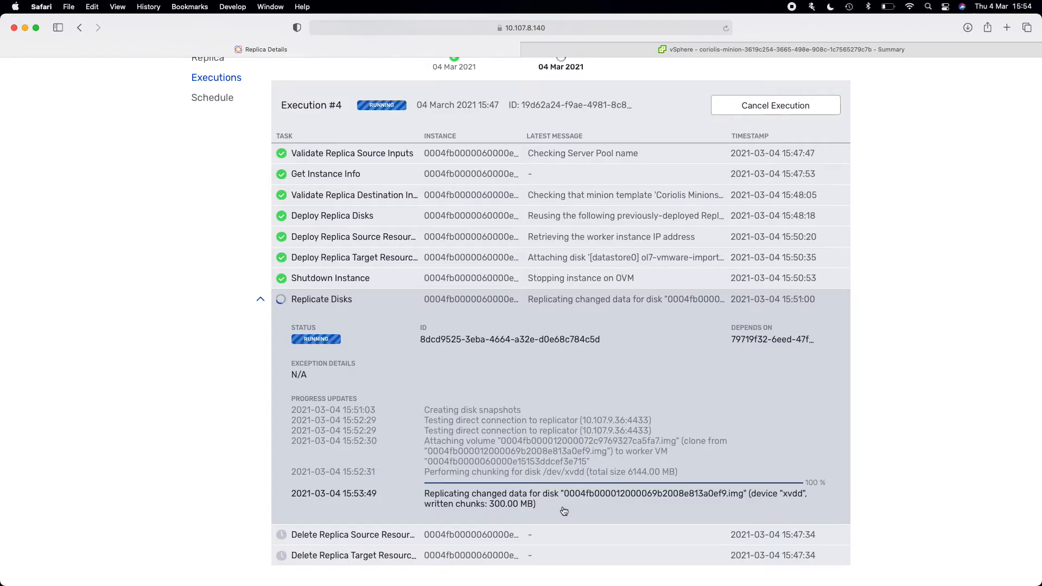
scroll(673, 377, "down", 1)
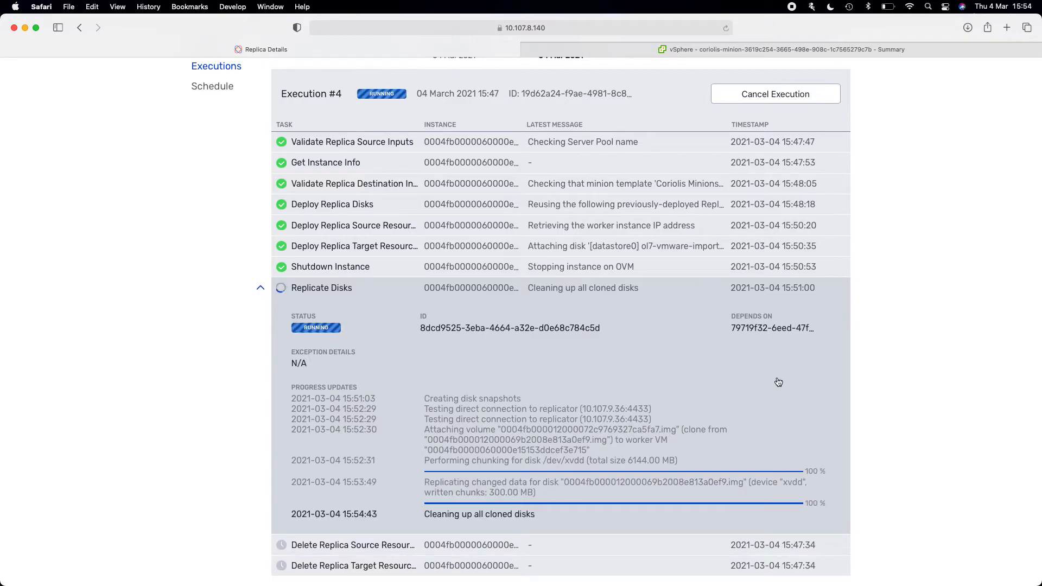
scroll(577, 509, "down", 1)
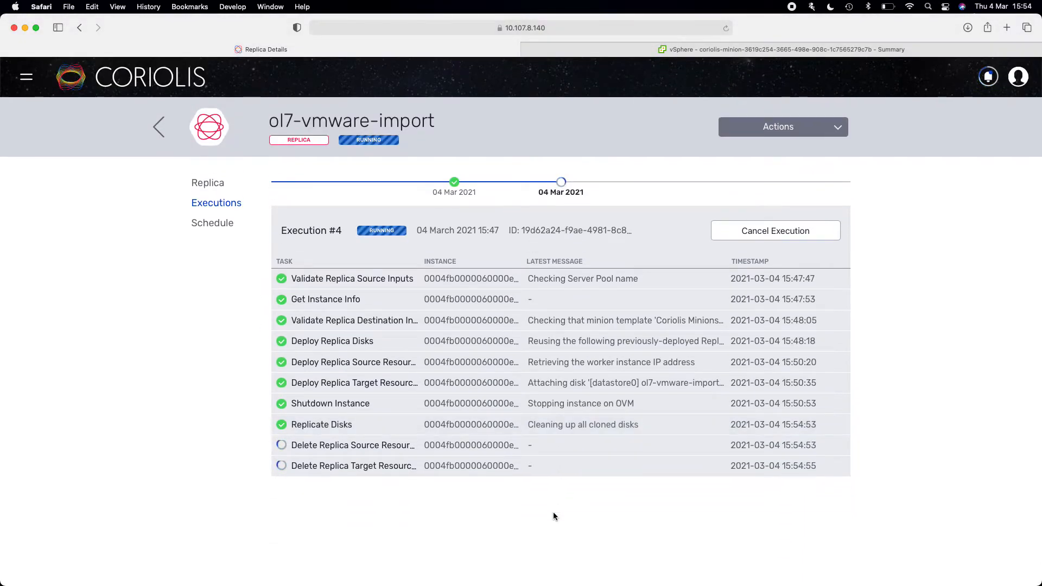
- Expand the Delete Replica Source Resources and Delete Replica Target Resources tasks and examine their progress updates
left_click(556, 446)
scroll(558, 458, "down", 1)
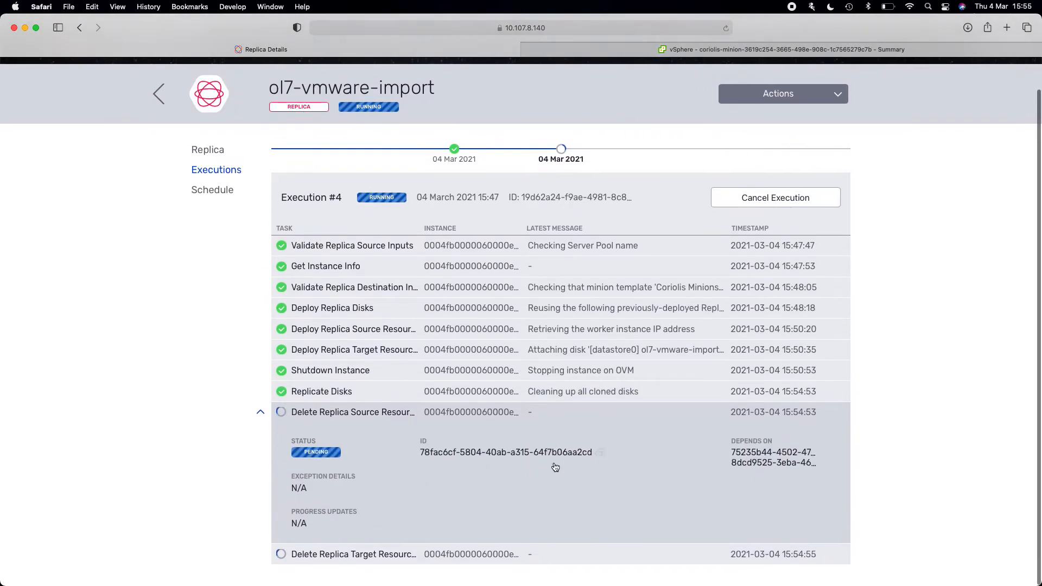
left_click(516, 554)
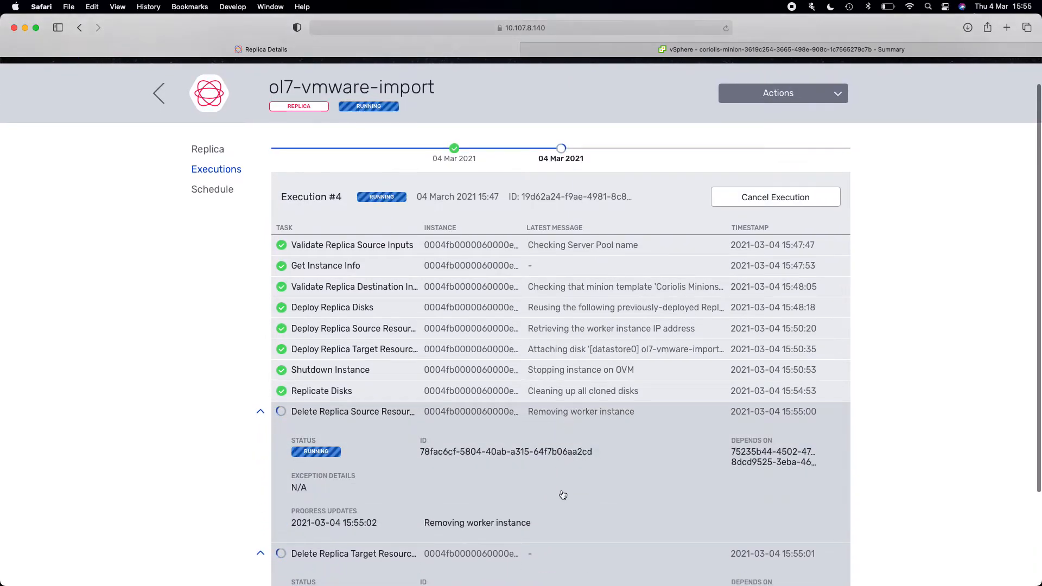
scroll(562, 494, "down", 4)
- Check the worker VM and disk deletion jobs in Oracle VM Manager and the minion VM deletion in vSphere's recent tasks
key("ctrl+Right")
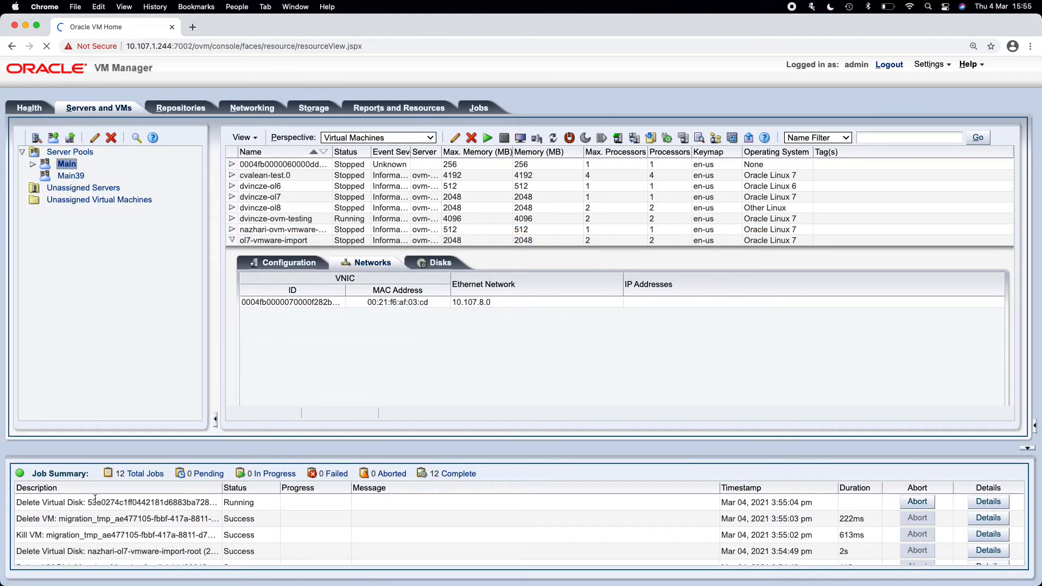
left_click(175, 517)
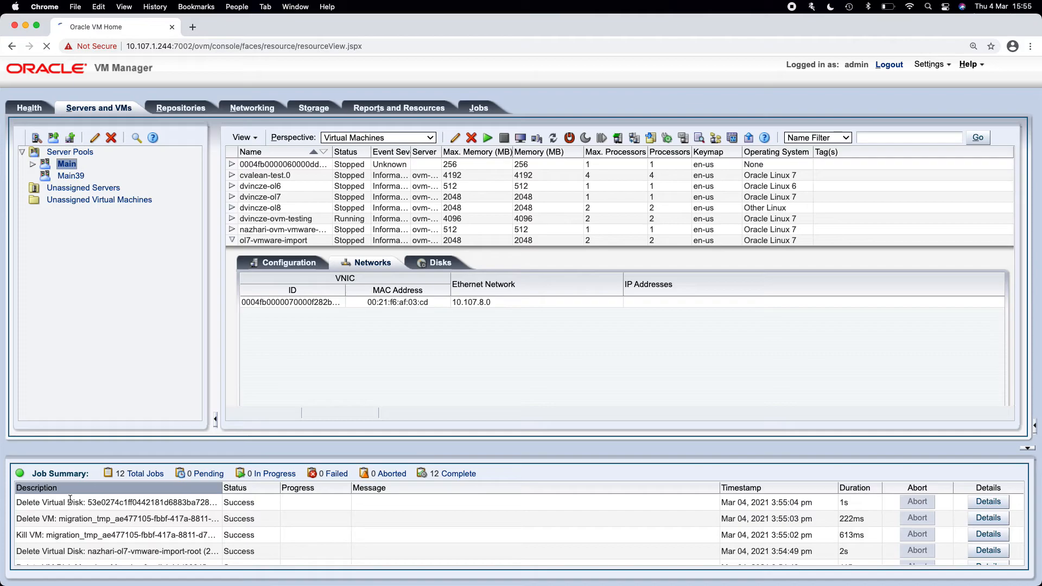
key("ctrl+Left")
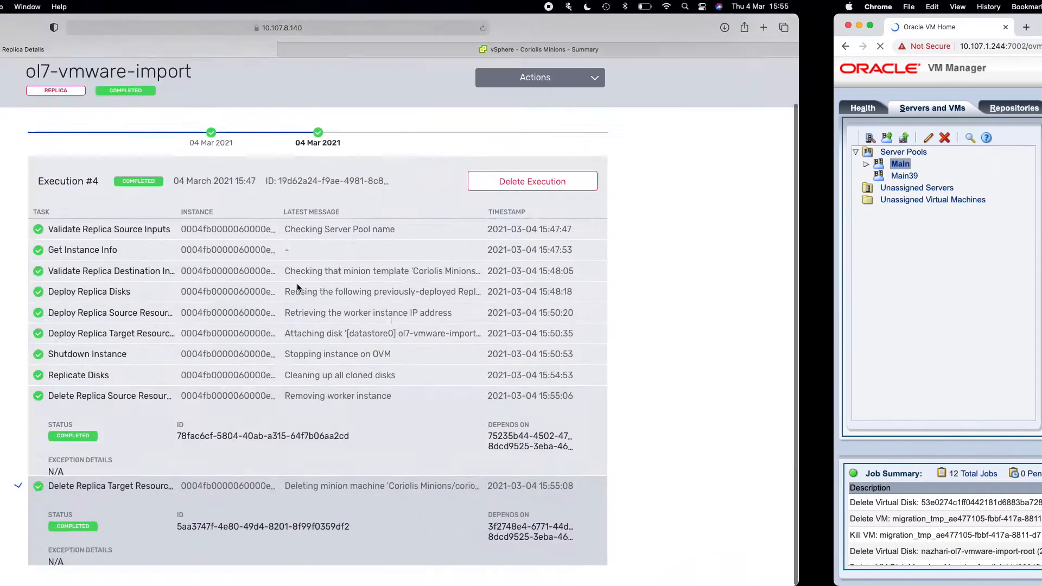
left_click(687, 55)
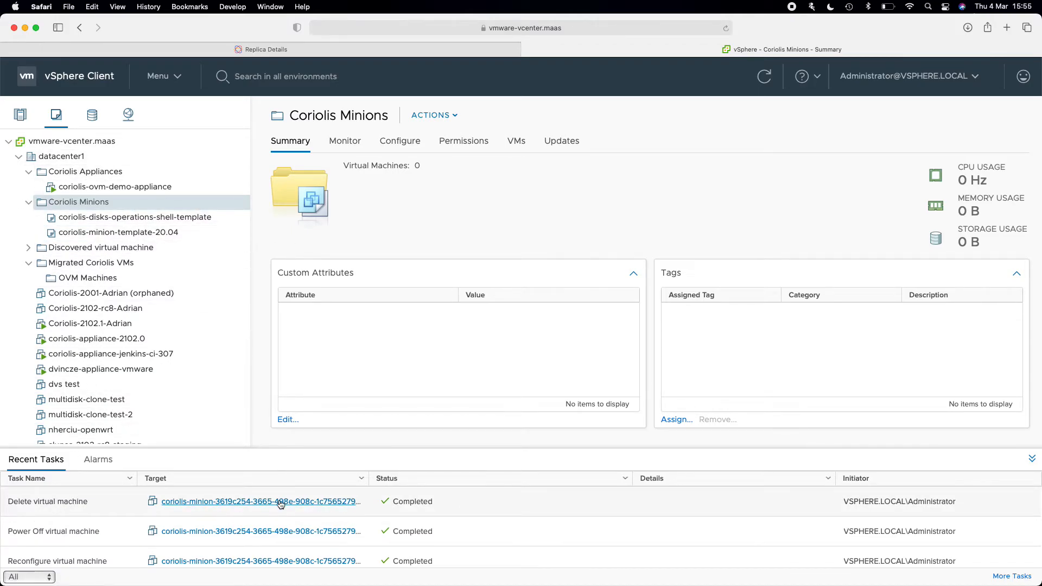
- Browse datastore0's files to the ol7-vmware-import folder and widen the Name column to read the replica disk's full file name
left_click(92, 115)
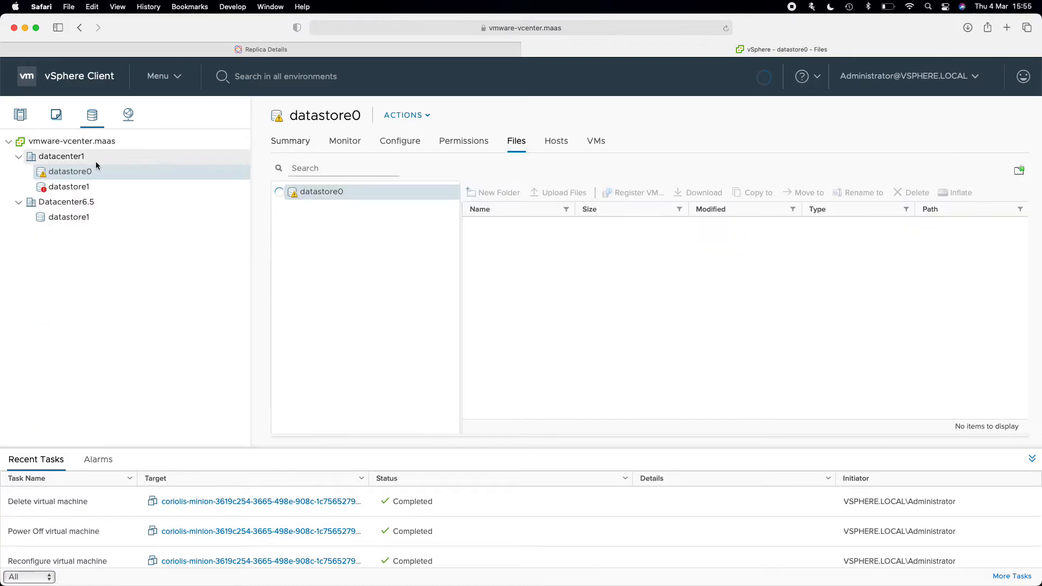
scroll(331, 375, "down", 1)
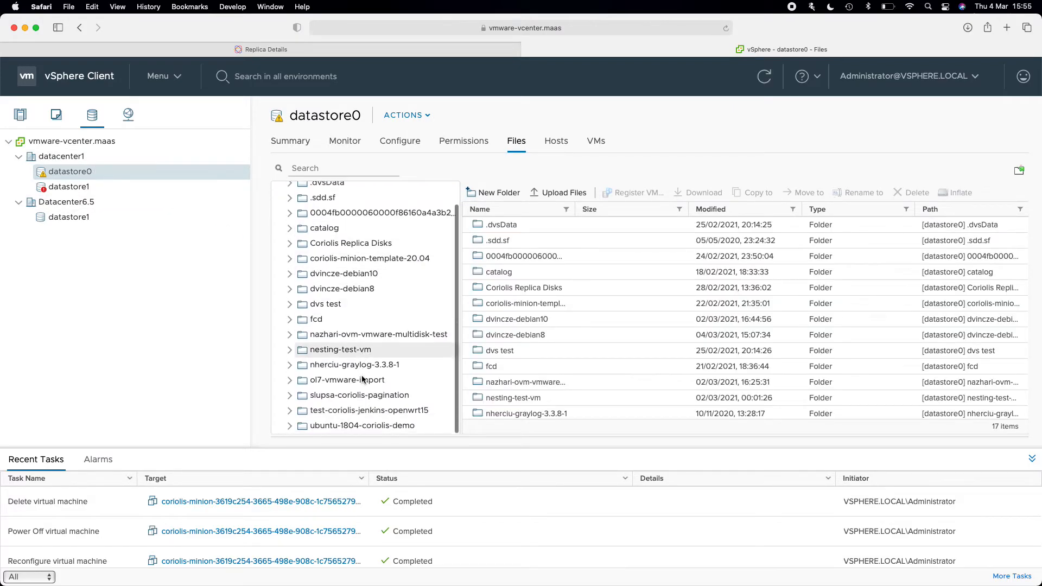
left_click(361, 381)
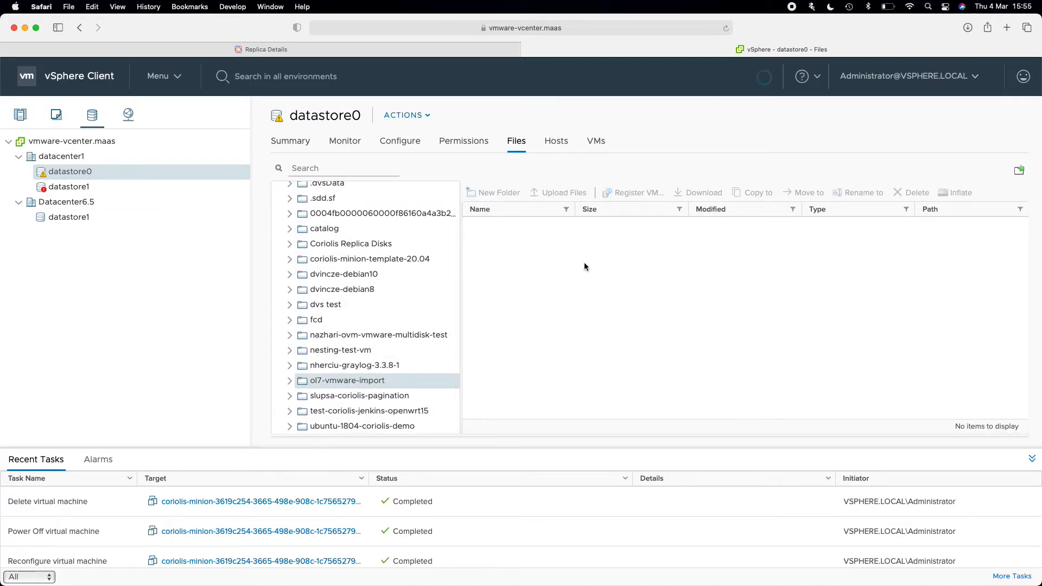
left_click_drag(574, 211, 686, 210)
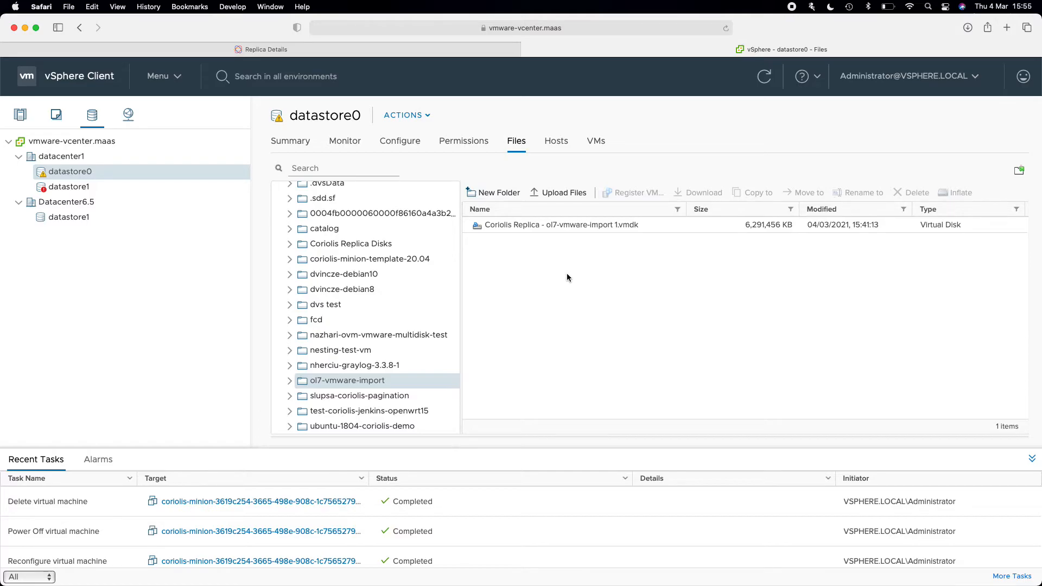
- Return to Coriolis, review the user script options and create a migration from the ol7-vmware-import replica with Force and Skip OS Morphing off
left_click(462, 51)
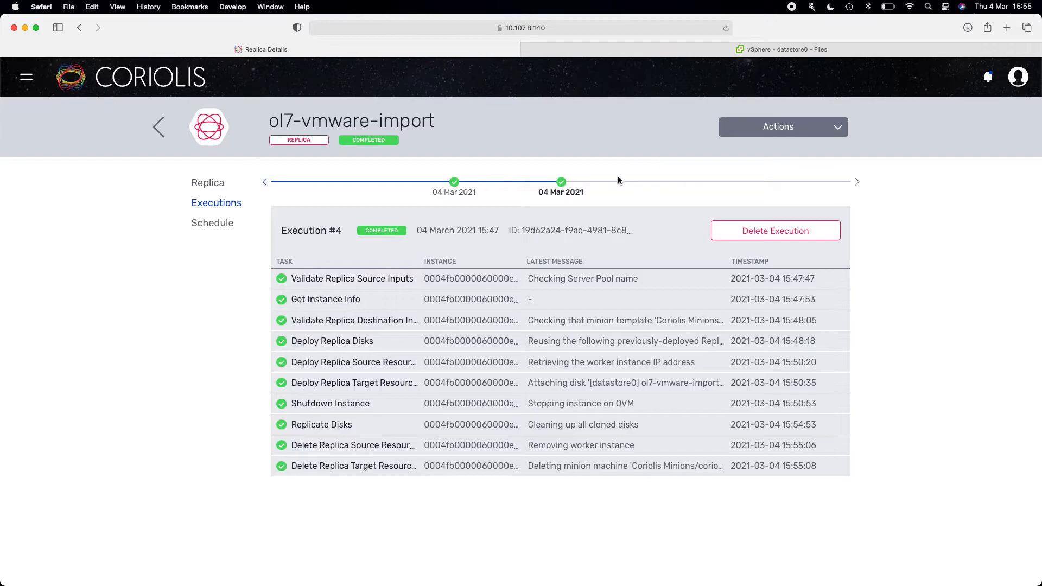
left_click(748, 136)
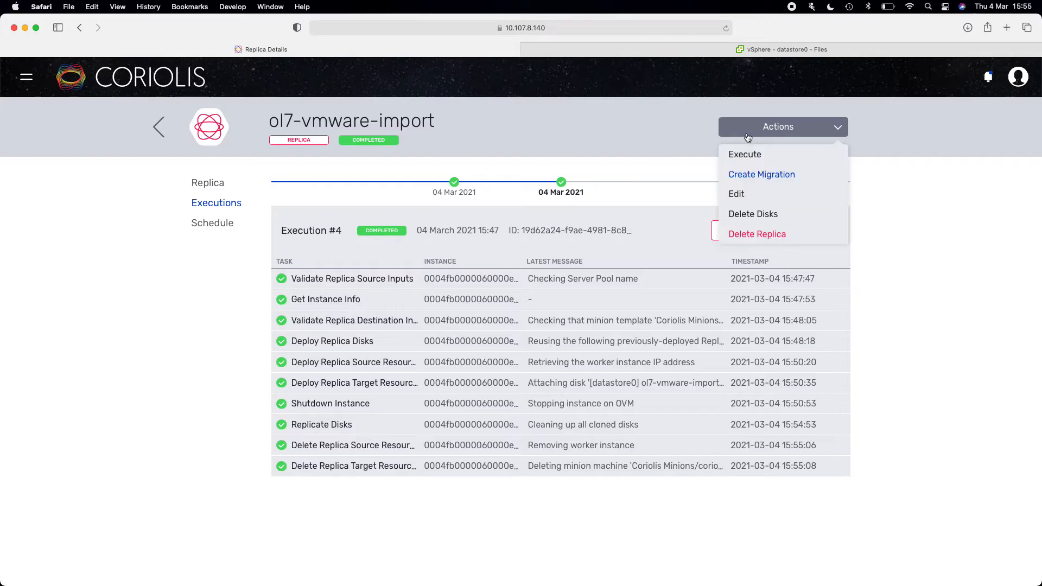
left_click(758, 175)
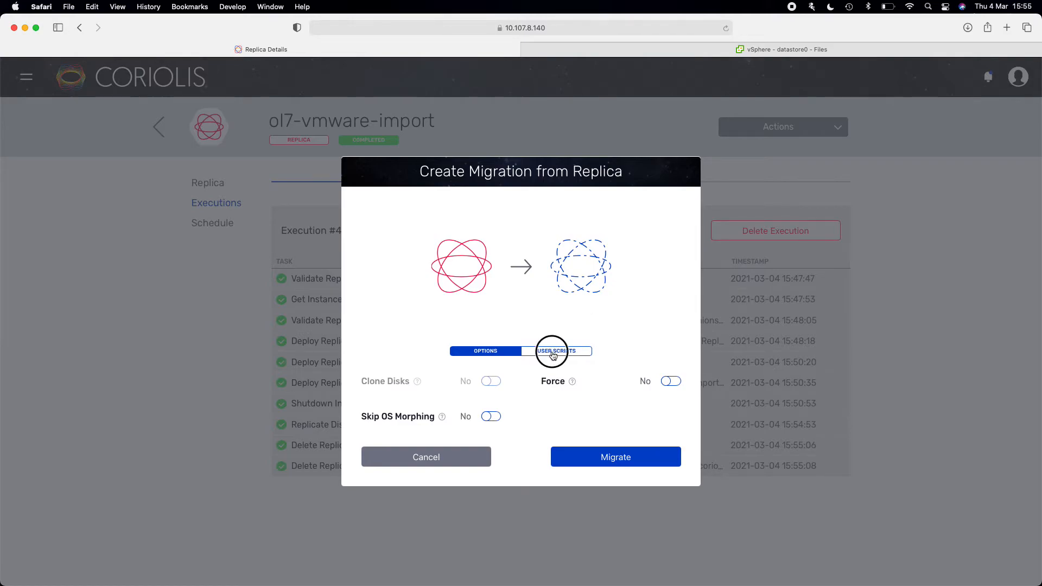
left_click(554, 352)
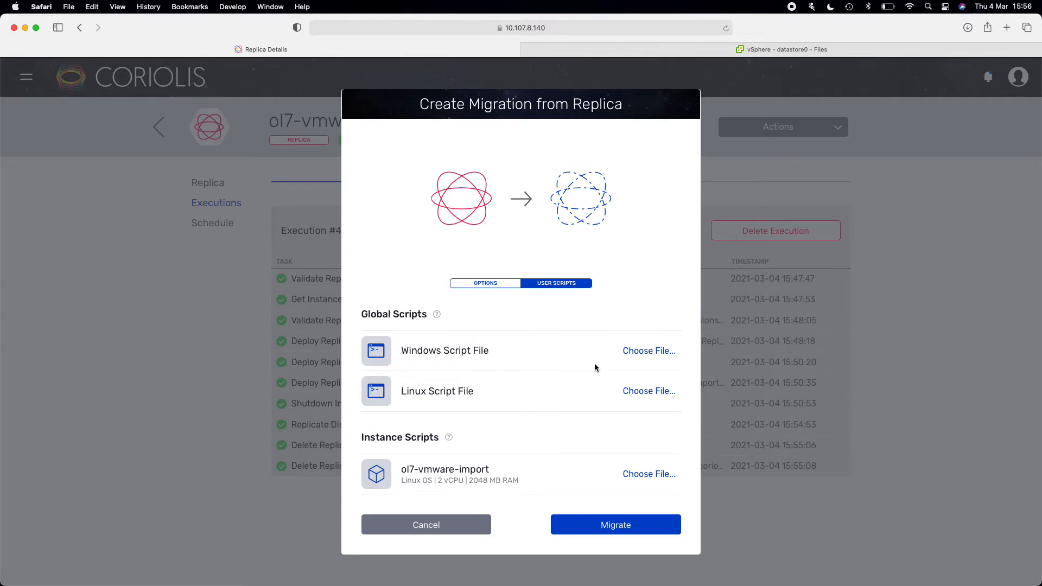
left_click(507, 285)
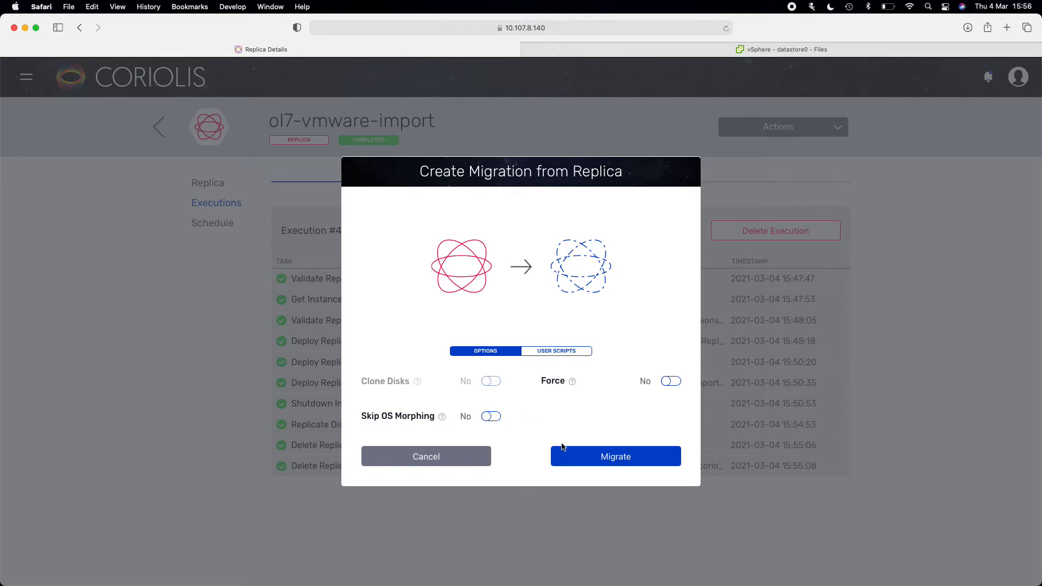
left_click(574, 461)
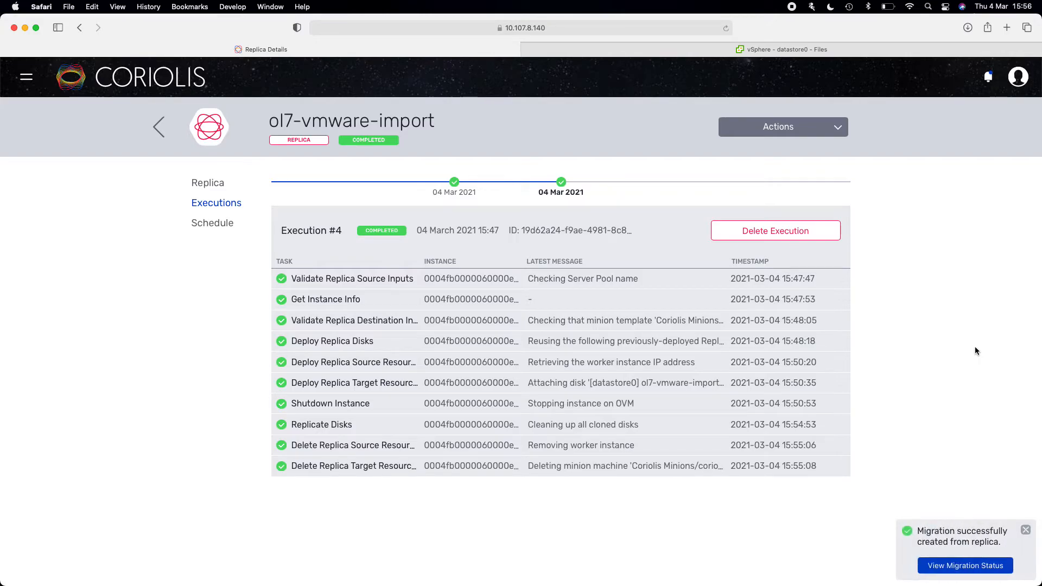
- Open the new migration's status and expand its Deploy Os Morphing Resources and Os Morphing tasks to follow their progress updates
left_click(938, 566)
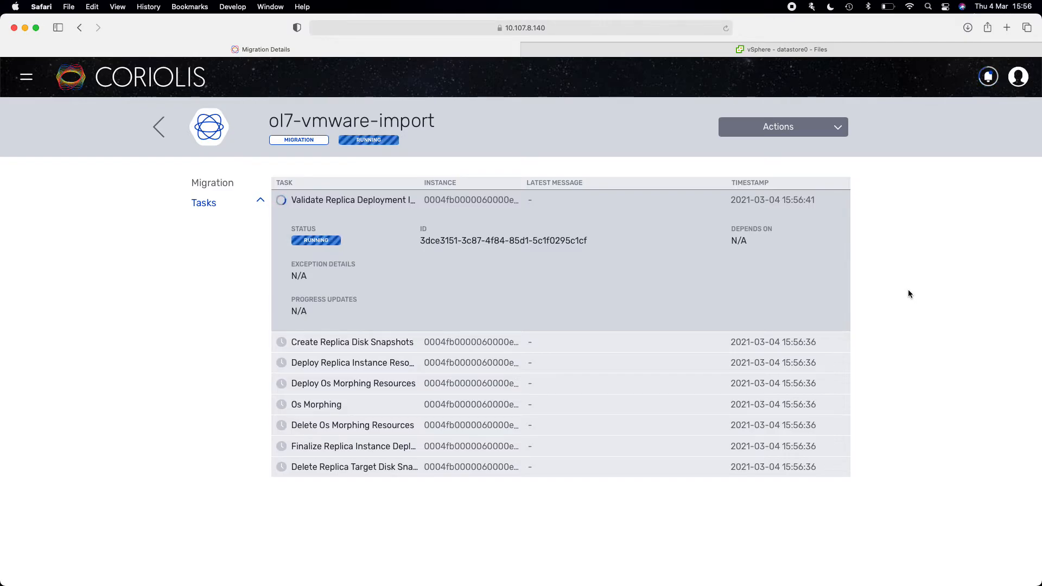
left_click(609, 383)
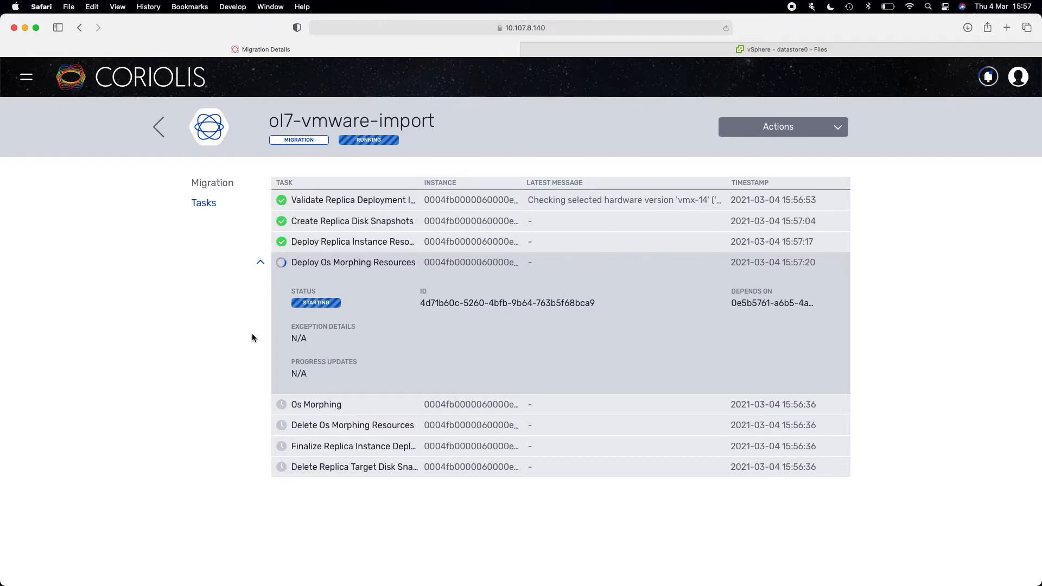
left_click(348, 407)
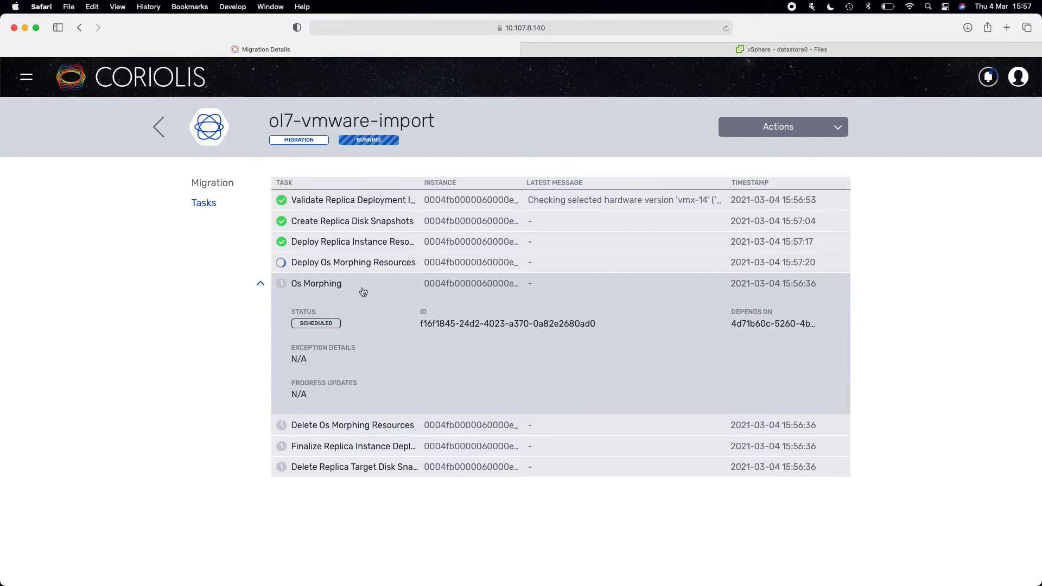
left_click(326, 263)
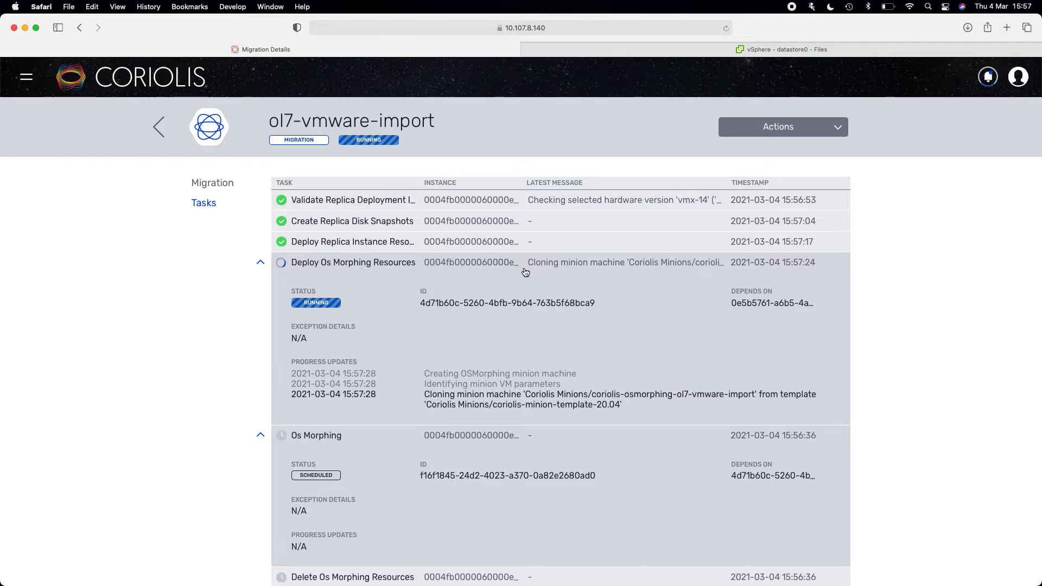
- Switch to vSphere, open the coriolis-osmorphing-ol7-vmware-import VM under Coriolis Minions and examine its Hard disk 2 details
left_click(655, 52)
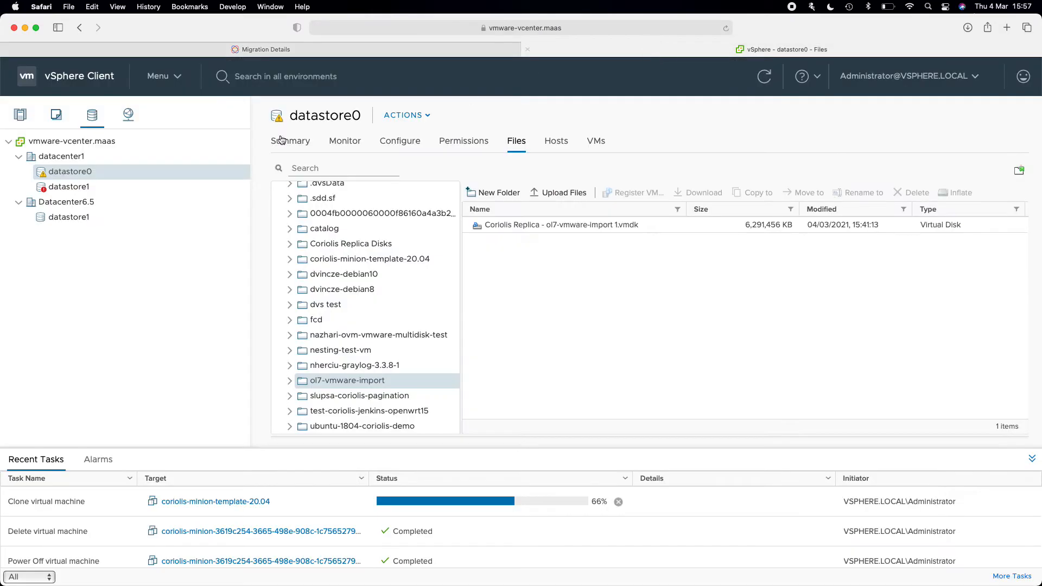
left_click(56, 114)
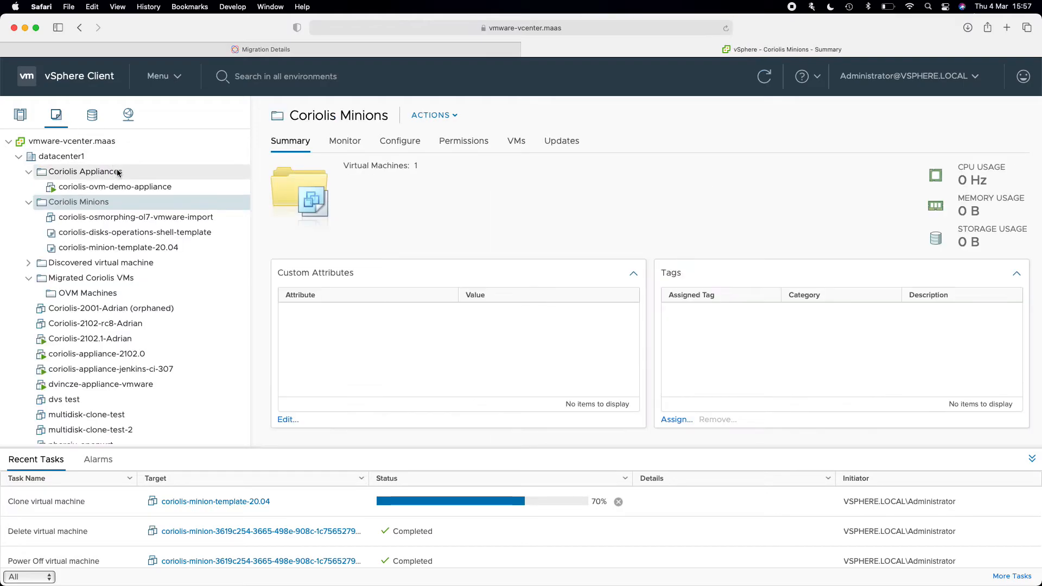
left_click(122, 218)
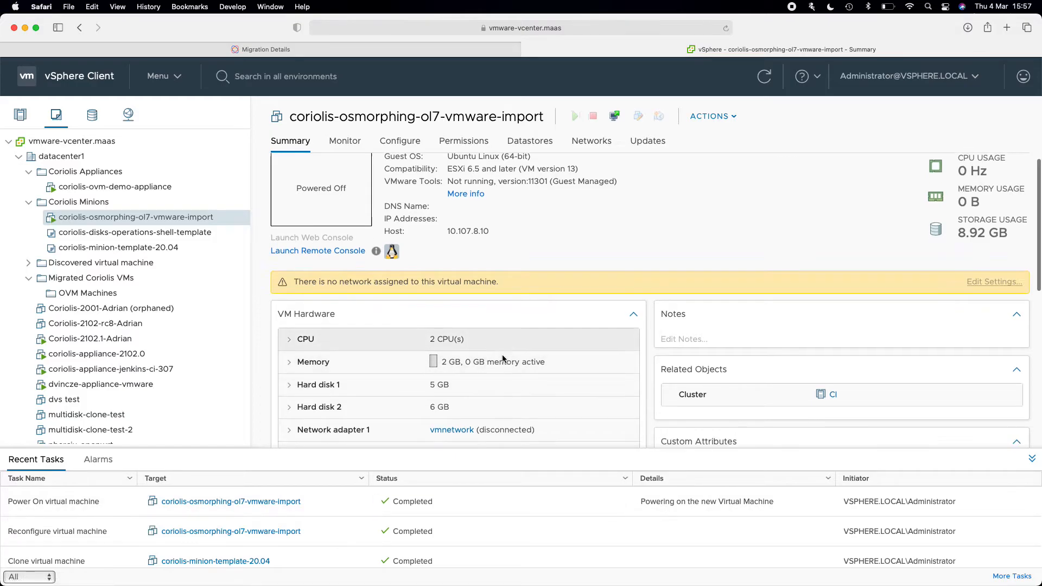
scroll(502, 353, "down", 2)
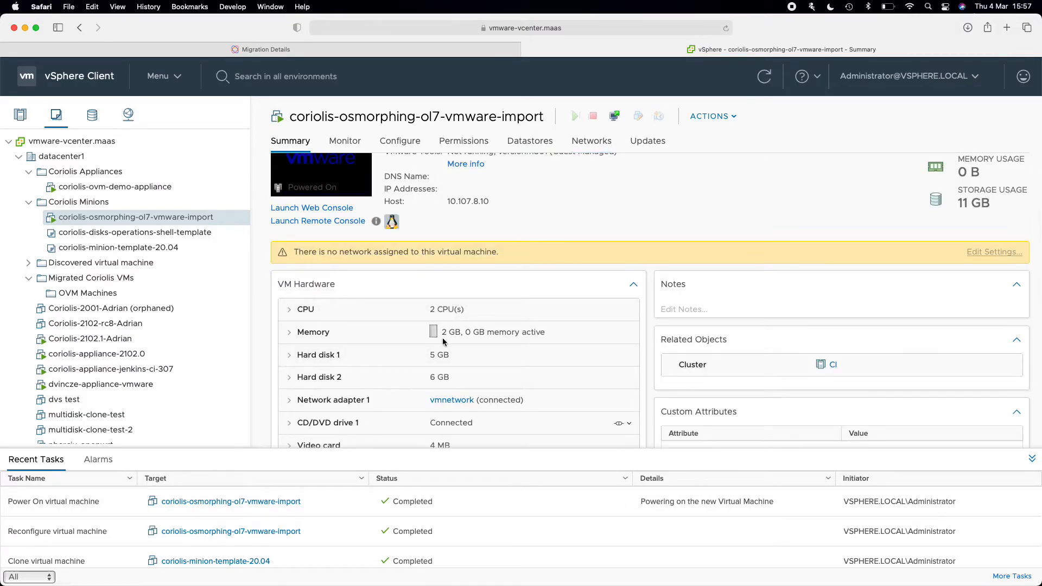
left_click(362, 384)
scroll(423, 381, "down", 5)
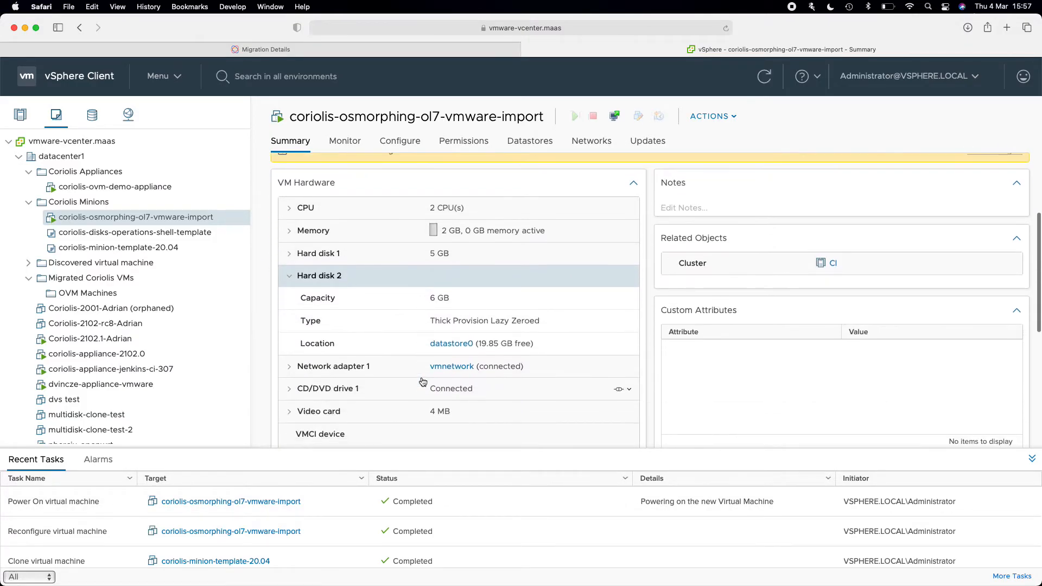
scroll(453, 353, "up", 2)
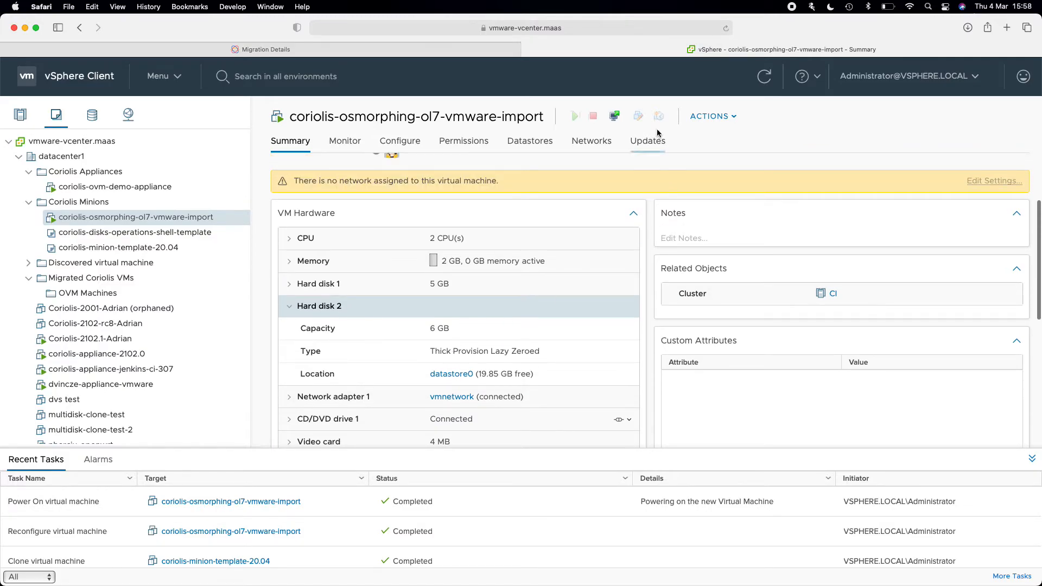
- Inspect Hard disk 2's disk file path in the OS morphing VM's settings and close them without saving
left_click(711, 116)
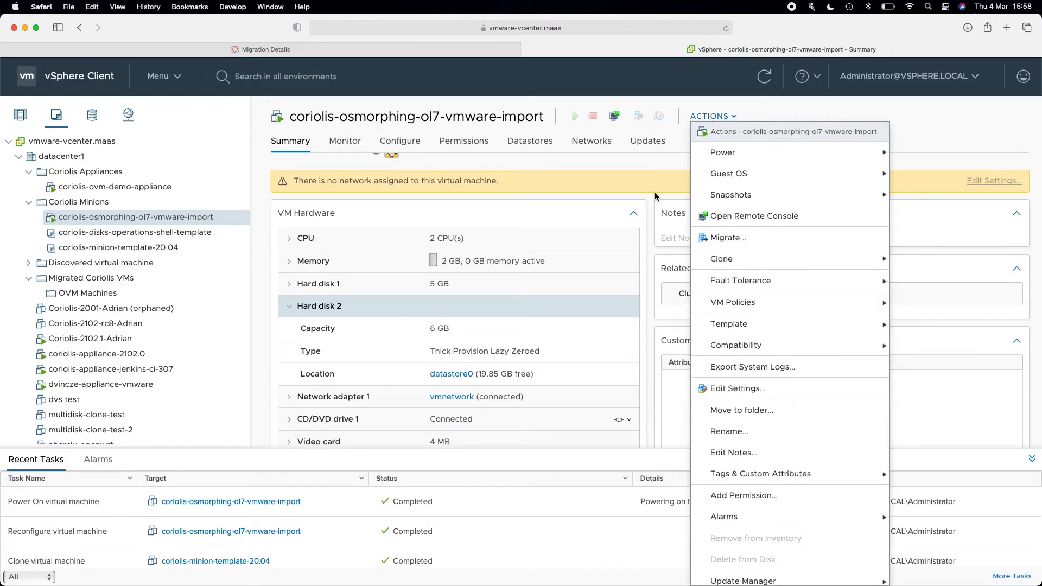
left_click(732, 389)
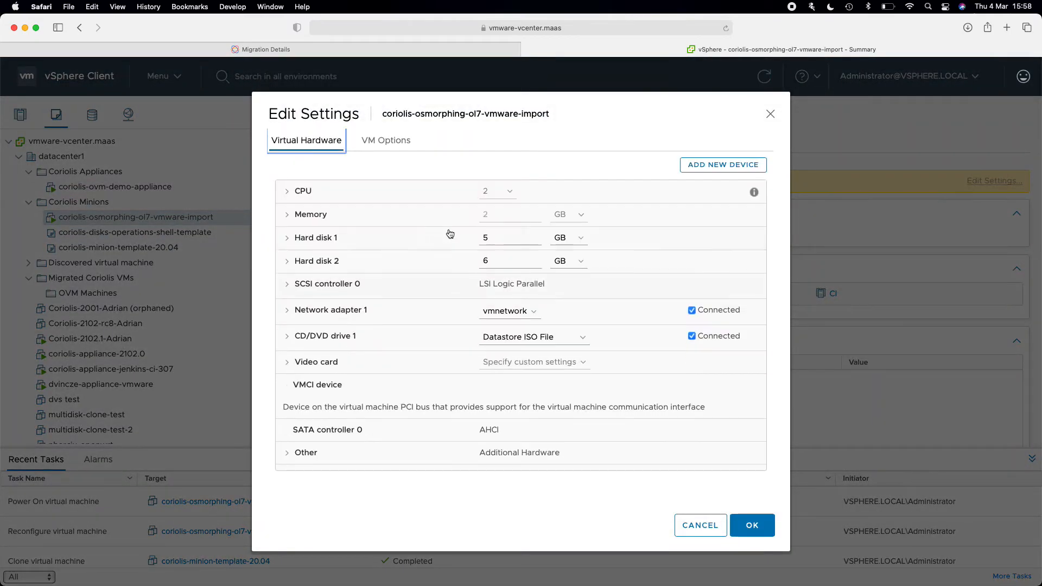
left_click(336, 261)
scroll(410, 337, "down", 3)
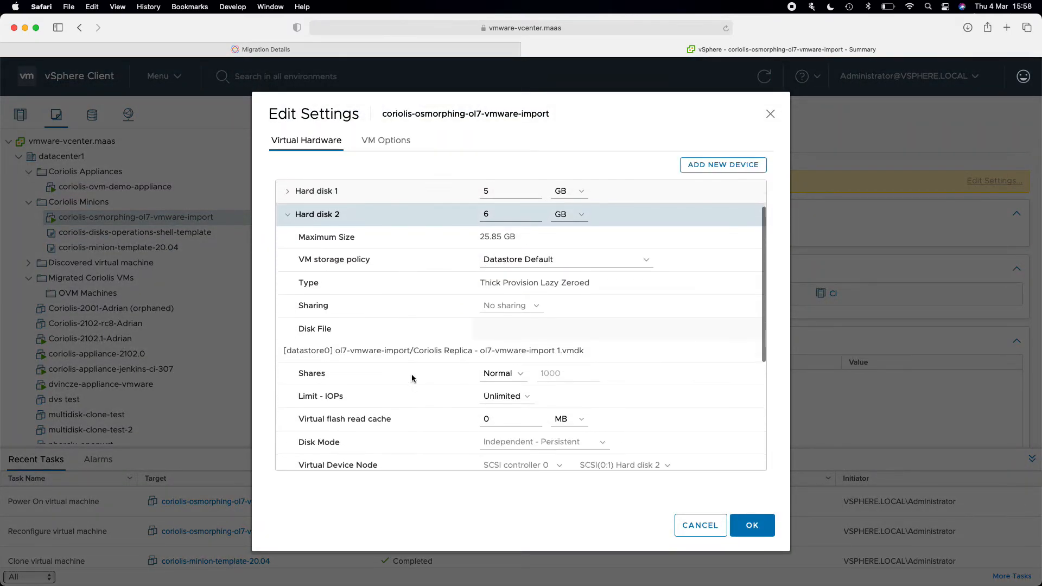
left_click_drag(585, 331, 272, 335)
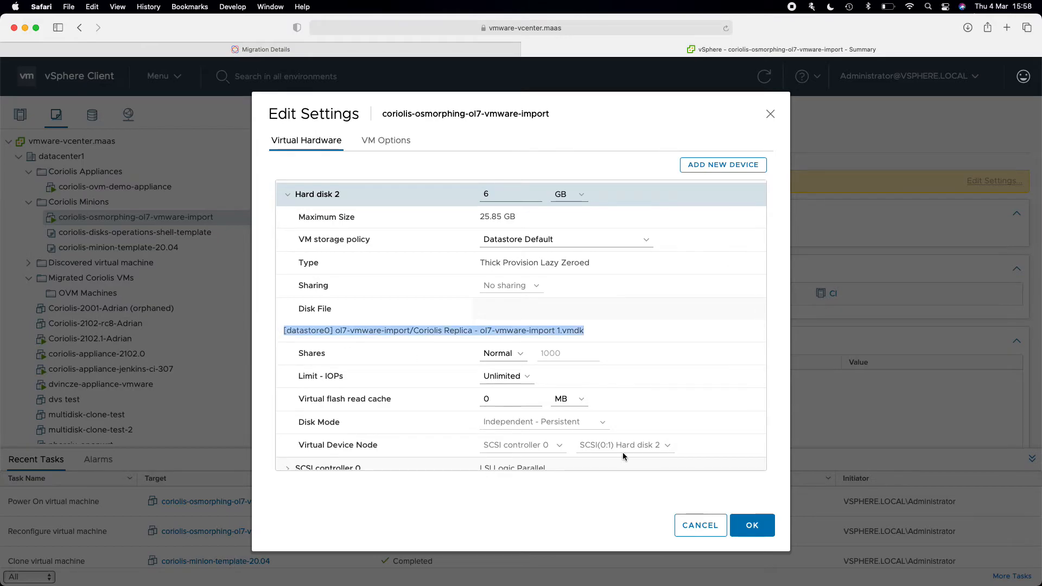
left_click(699, 525)
scroll(426, 181, "up", 1)
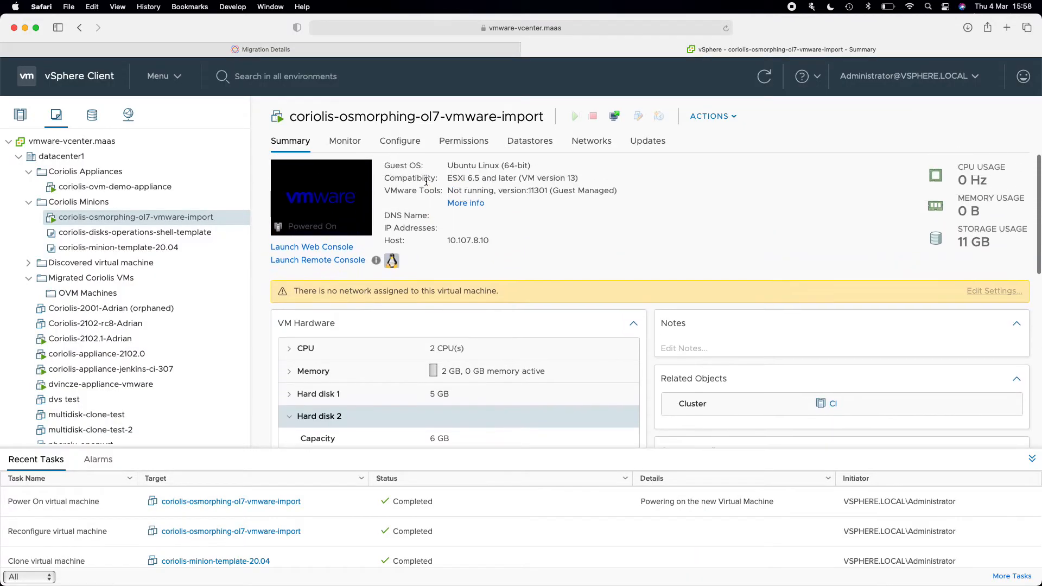
- Return to Coriolis, read the Deploy Os Morphing Resources and Os Morphing progress updates, and expand the Delete Os Morphing Resources task
left_click(445, 50)
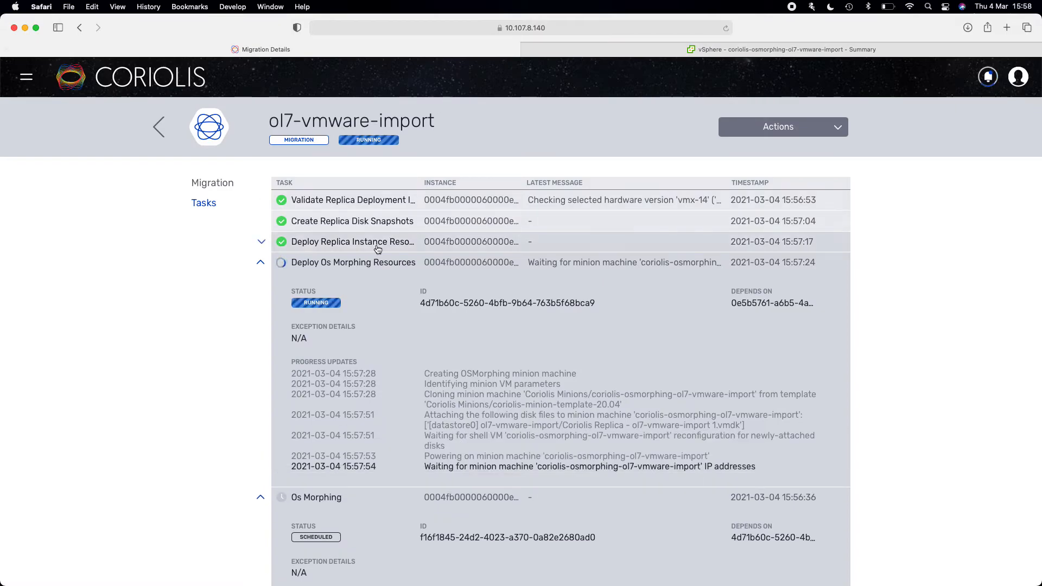
scroll(337, 405, "down", 1)
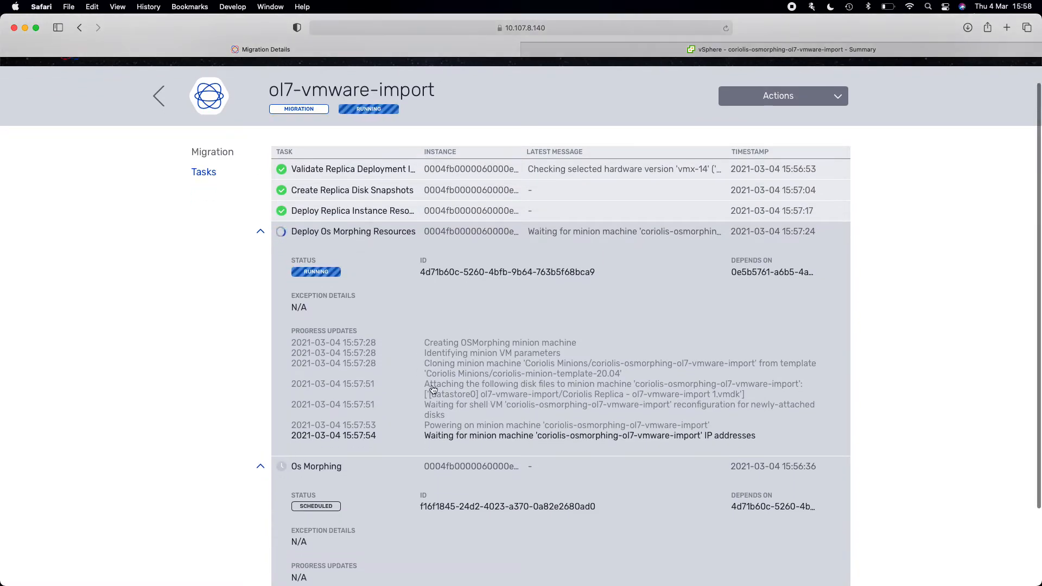
scroll(304, 353, "down", 3)
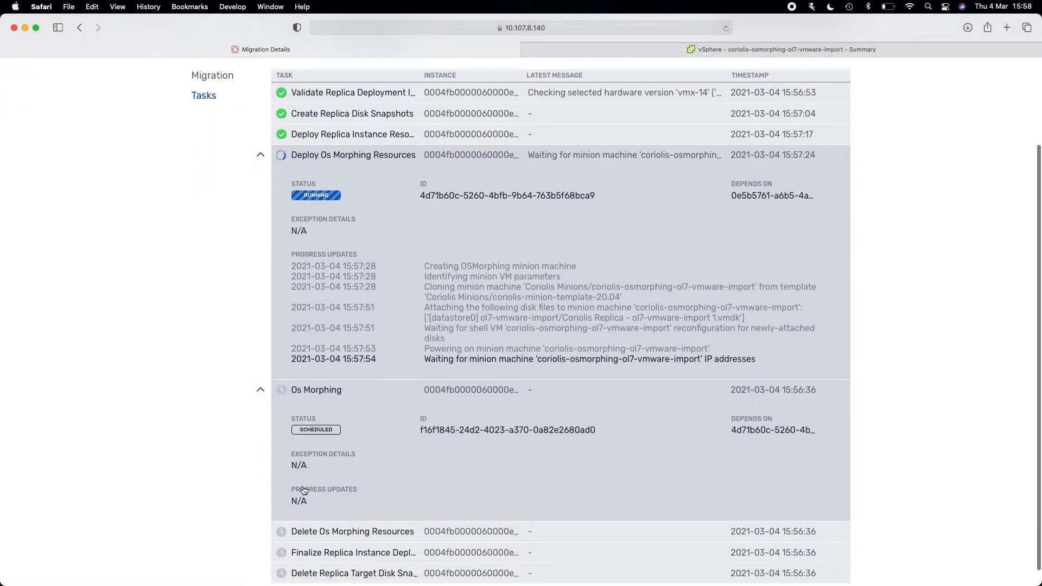
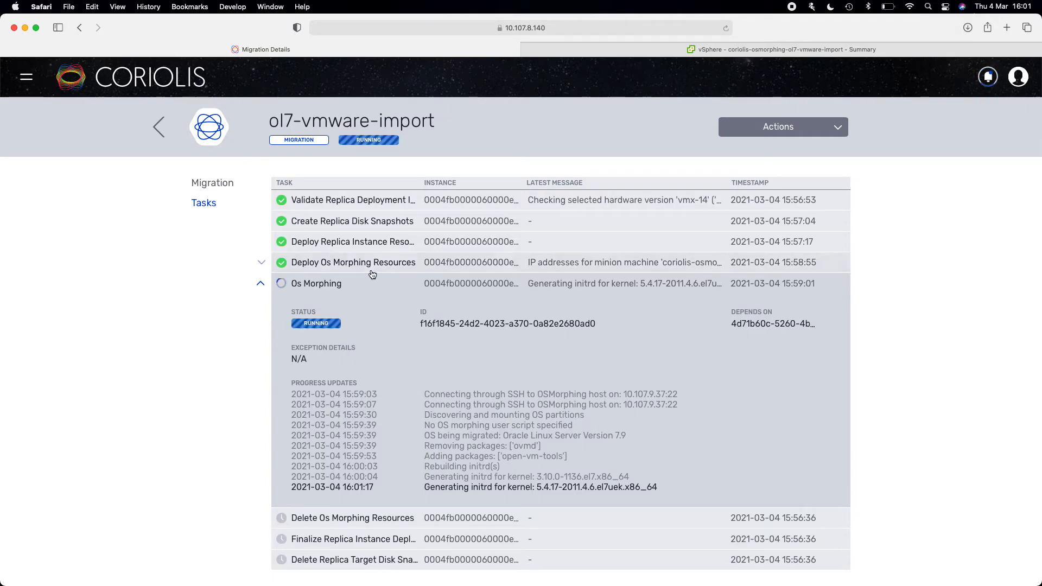
left_click(309, 262)
scroll(315, 445, "down", 5)
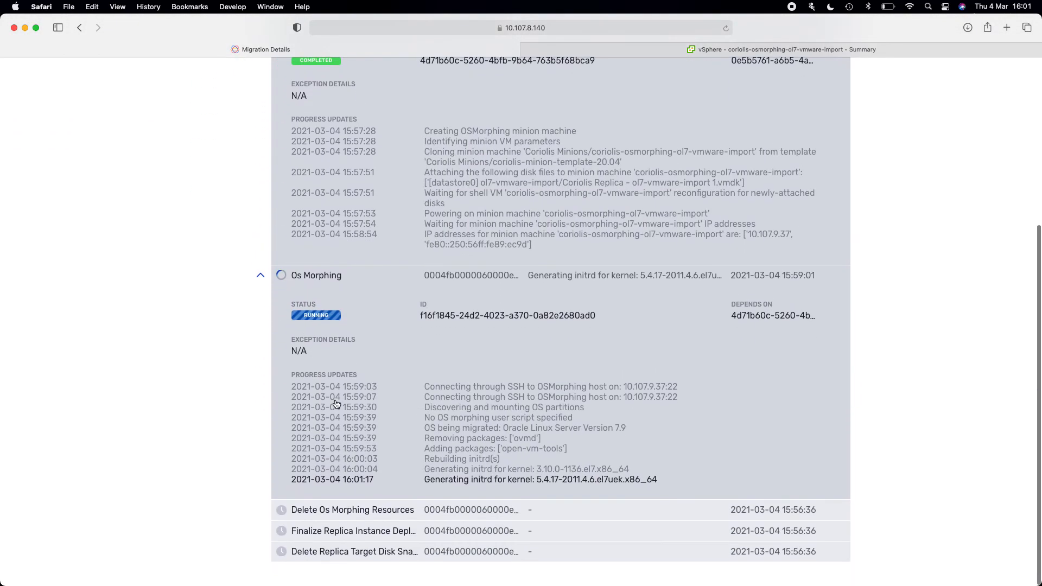
left_click(343, 513)
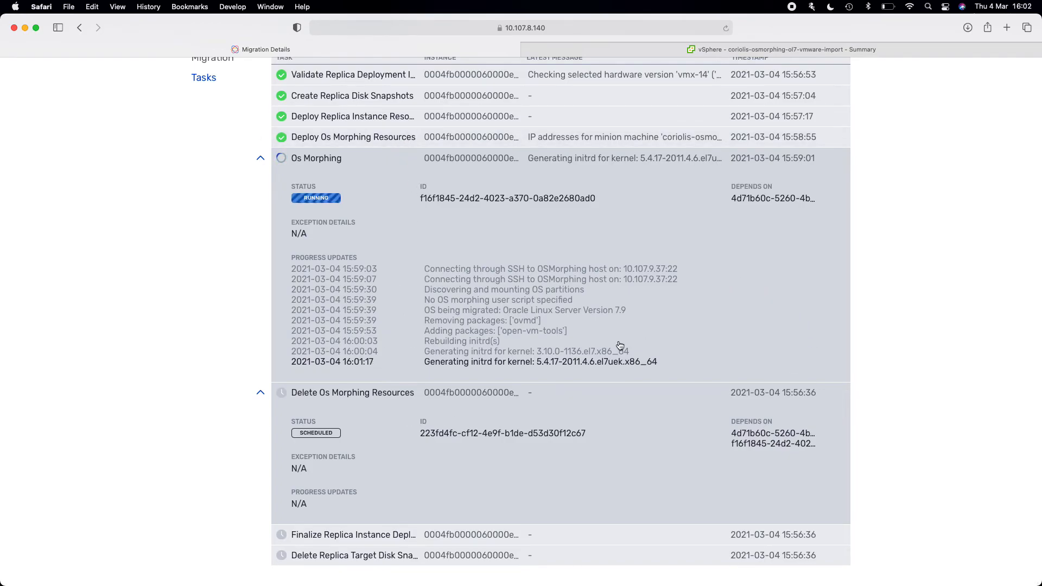
- Check the Finalize Replica Instance task, then read the progress updates of the Os Morphing and Delete Os Morphing Resources tasks
left_click(392, 534)
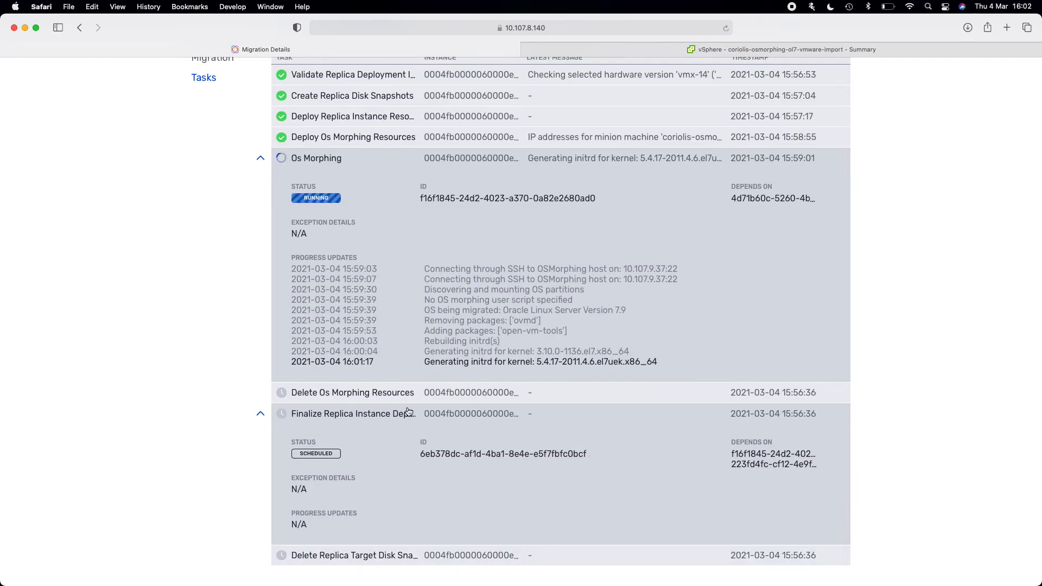
left_click(383, 418)
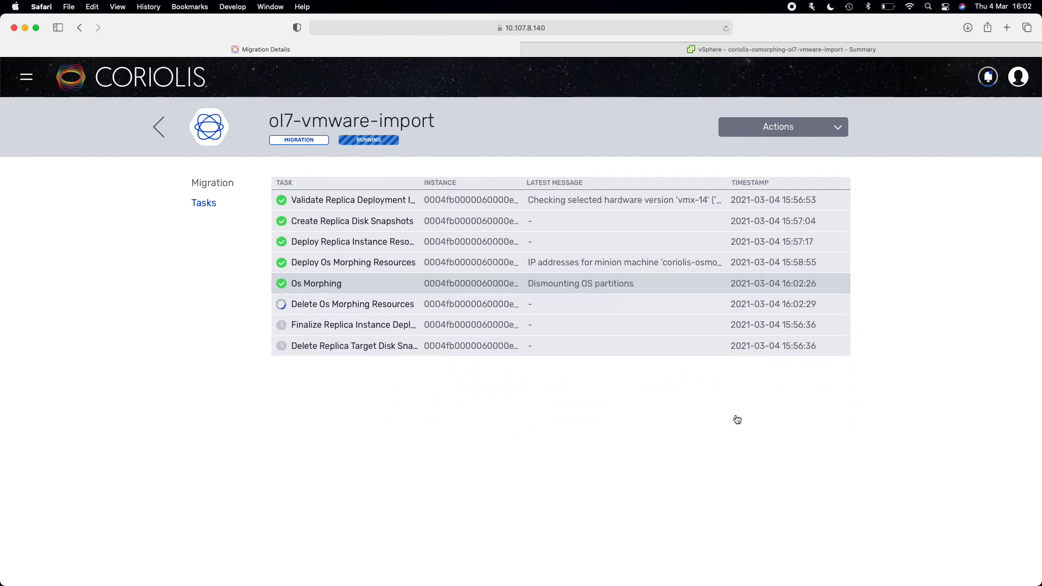
left_click(672, 286)
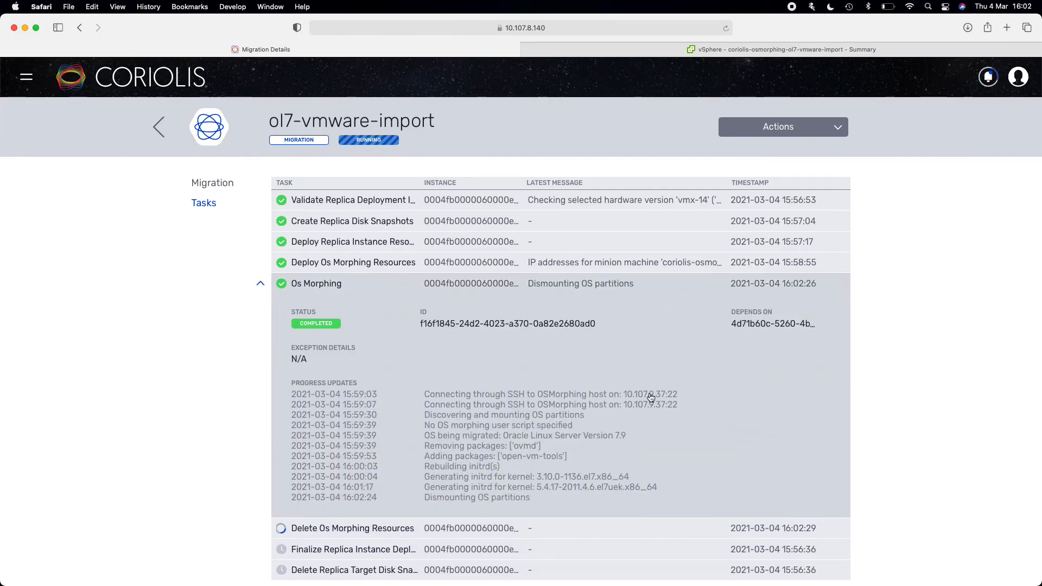
scroll(651, 398, "down", 1)
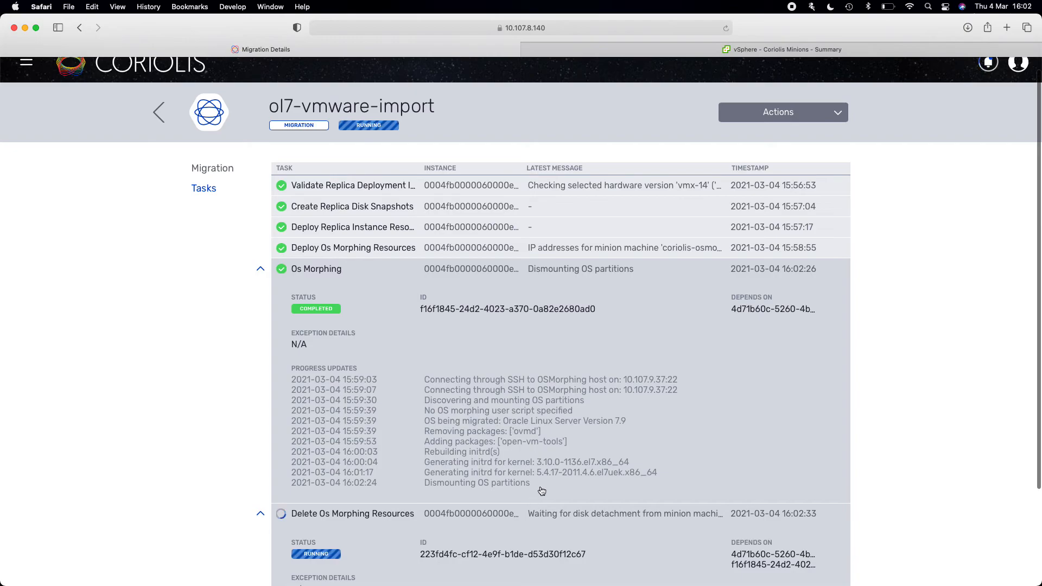
scroll(539, 491, "down", 5)
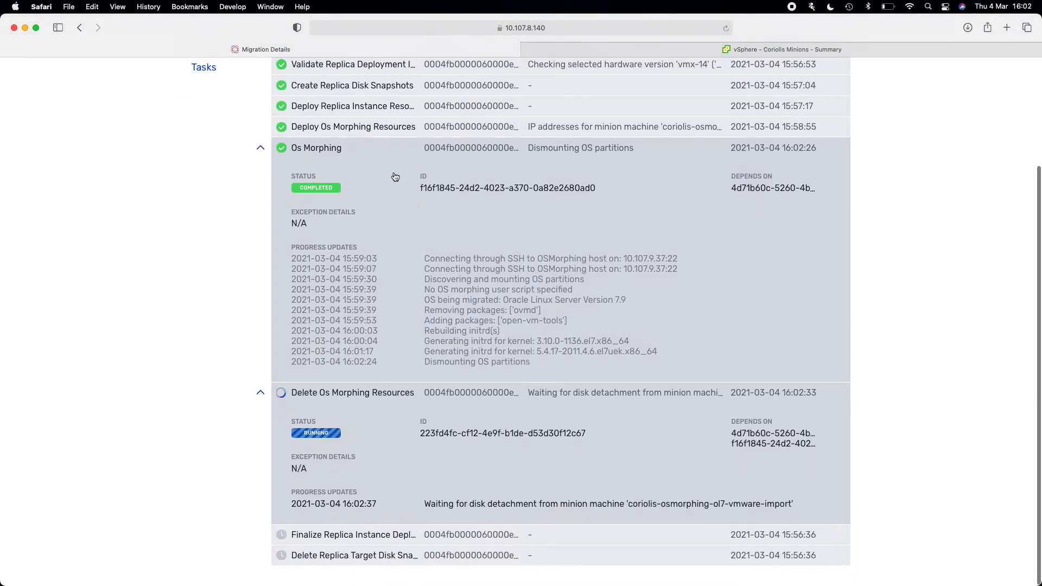
- Check the Coriolis Minions folder in vSphere and return to Coriolis to read the Finalize Replica Instance task's progress updates
left_click(376, 152)
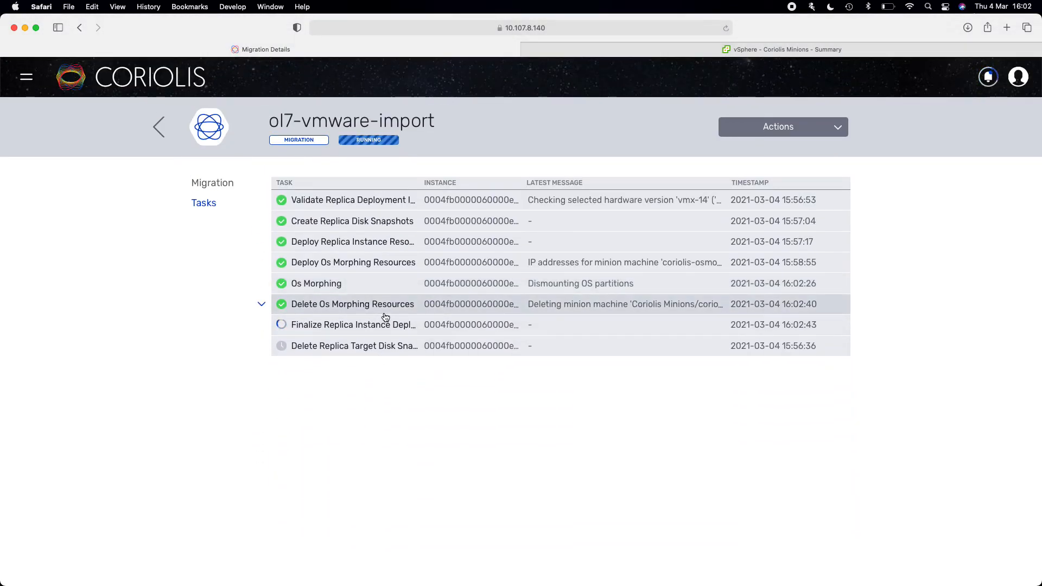
left_click(690, 50)
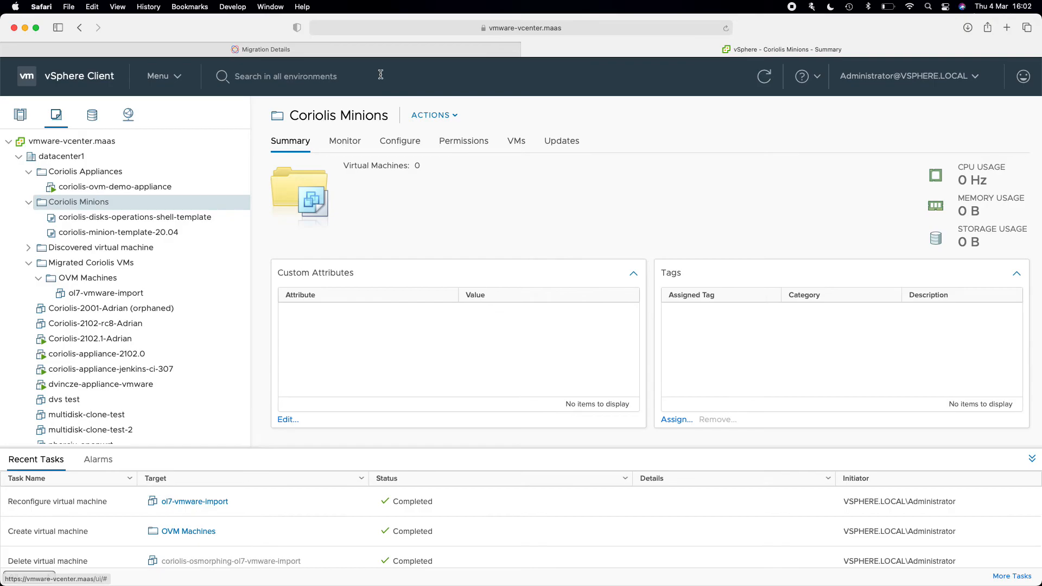
left_click(379, 49)
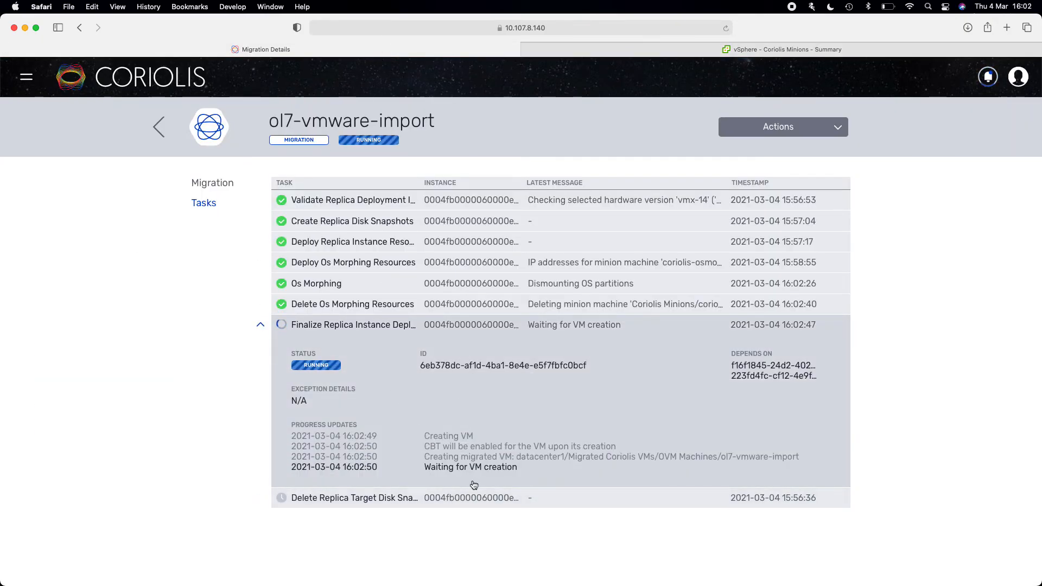
- Switch to vSphere, open the settings of ol7-vmware-import under OVM Machines and inspect Hard disk 1's disk file path
left_click(740, 49)
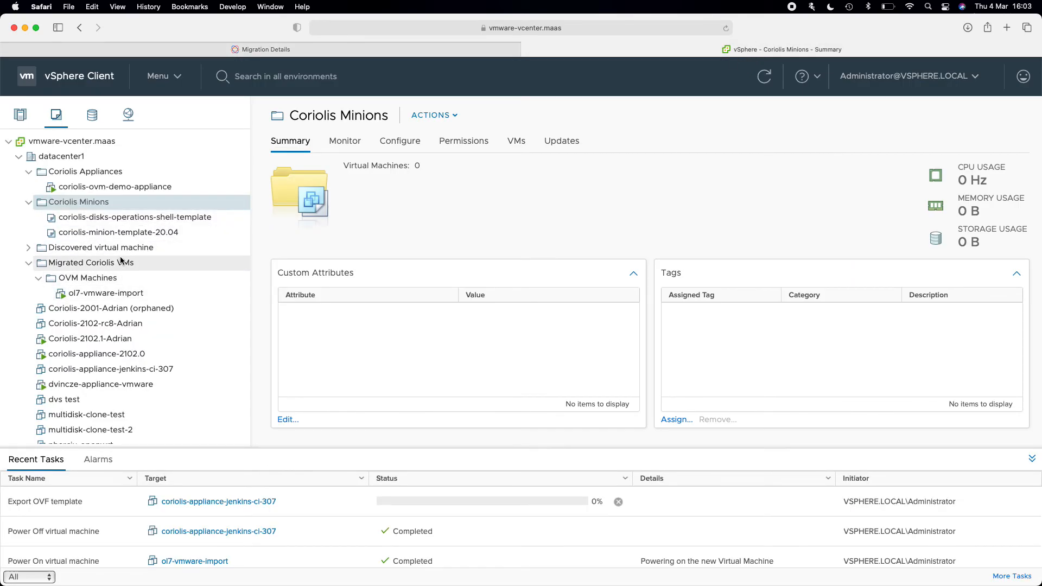
left_click(144, 293)
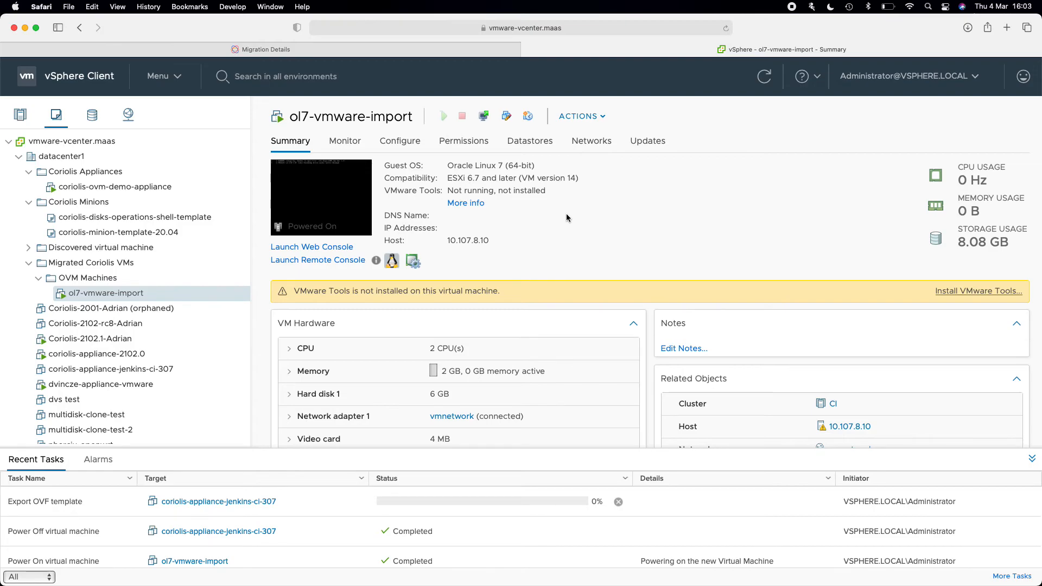
left_click(506, 121)
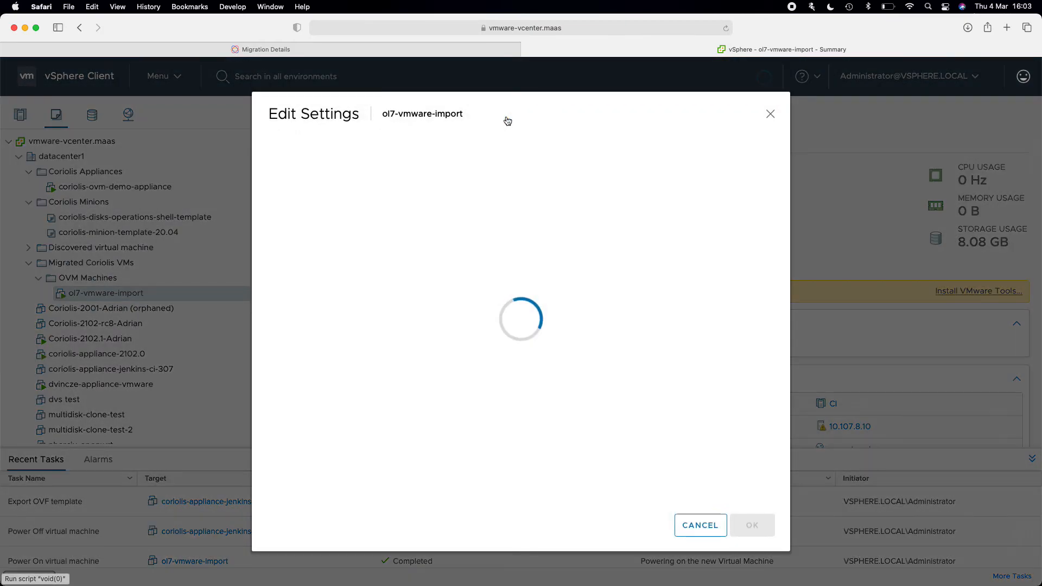
left_click(350, 243)
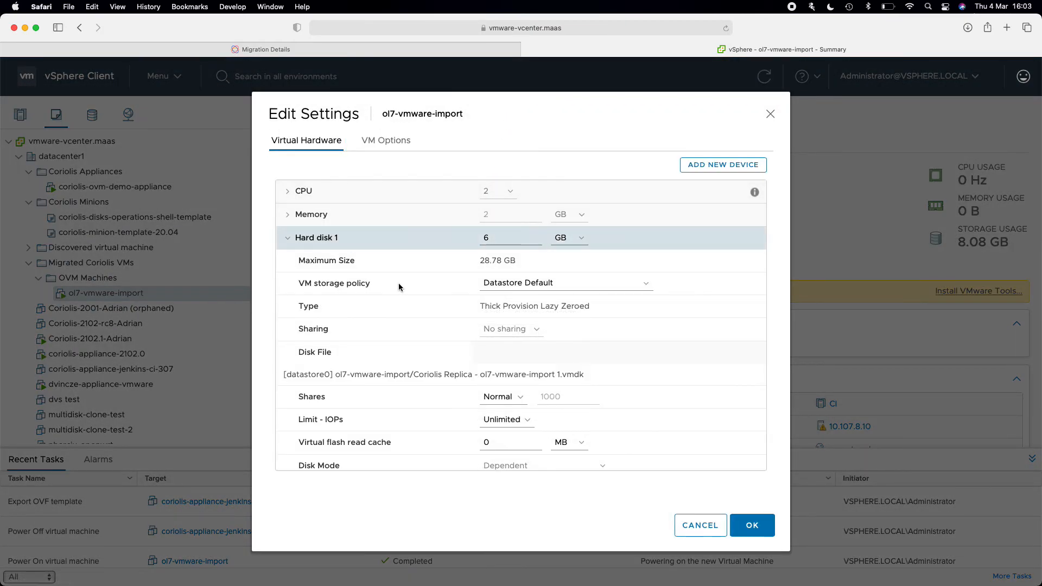
scroll(397, 285, "down", 2)
left_click_drag(297, 306, 611, 304)
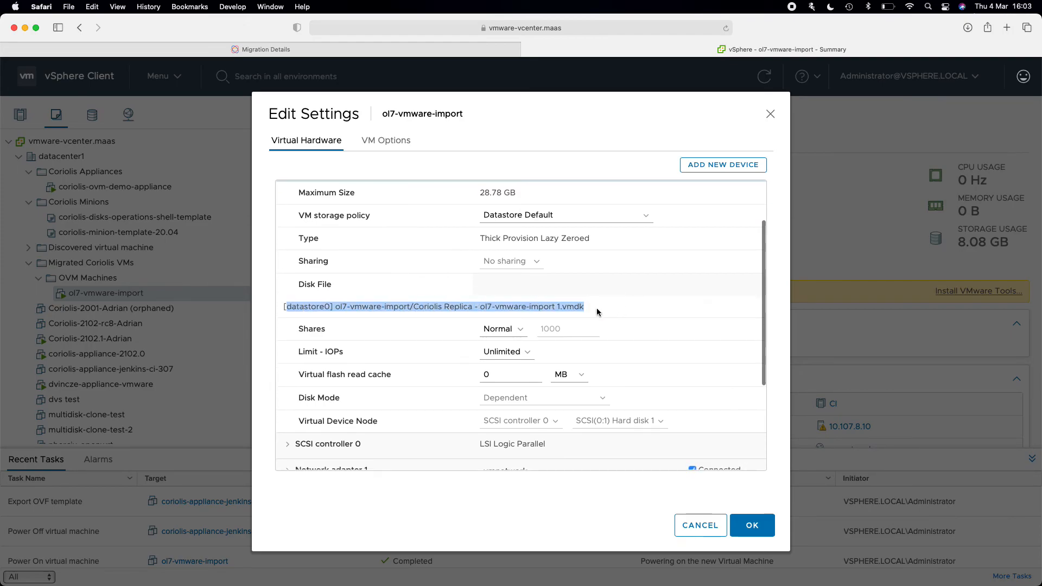
left_click(597, 307)
- Compare Network adapter 1's MAC address with the source VM's in Oracle VM Manager and close the settings without saving
scroll(415, 382, "down", 3)
left_click(377, 386)
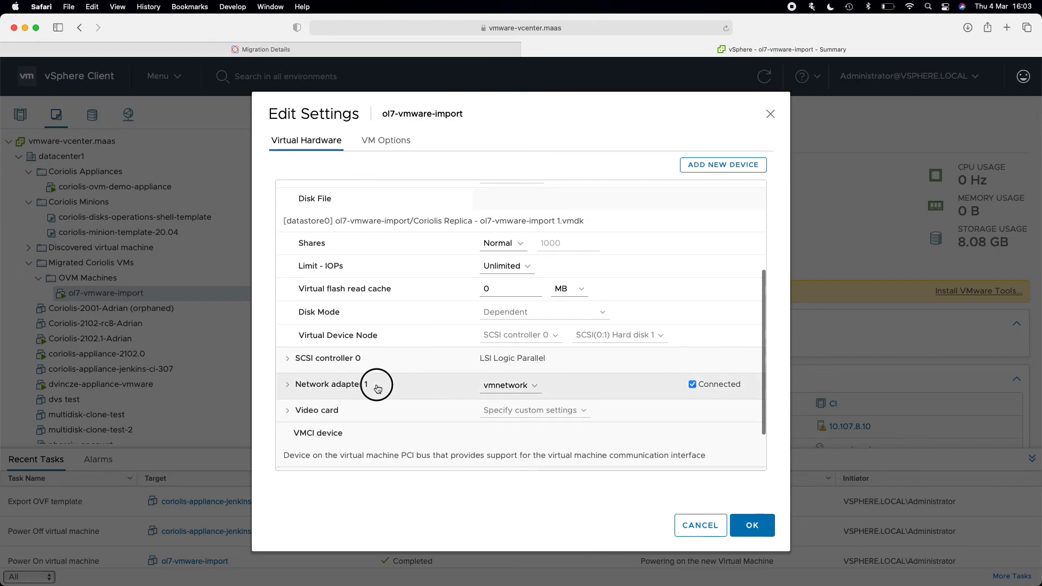
scroll(509, 327, "down", 5)
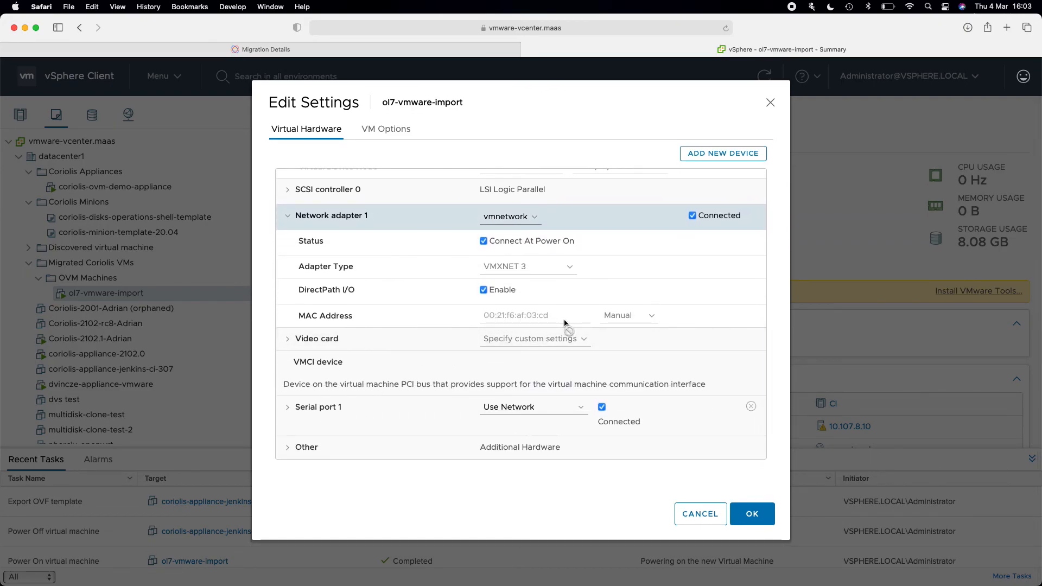
key("ctrl+Right")
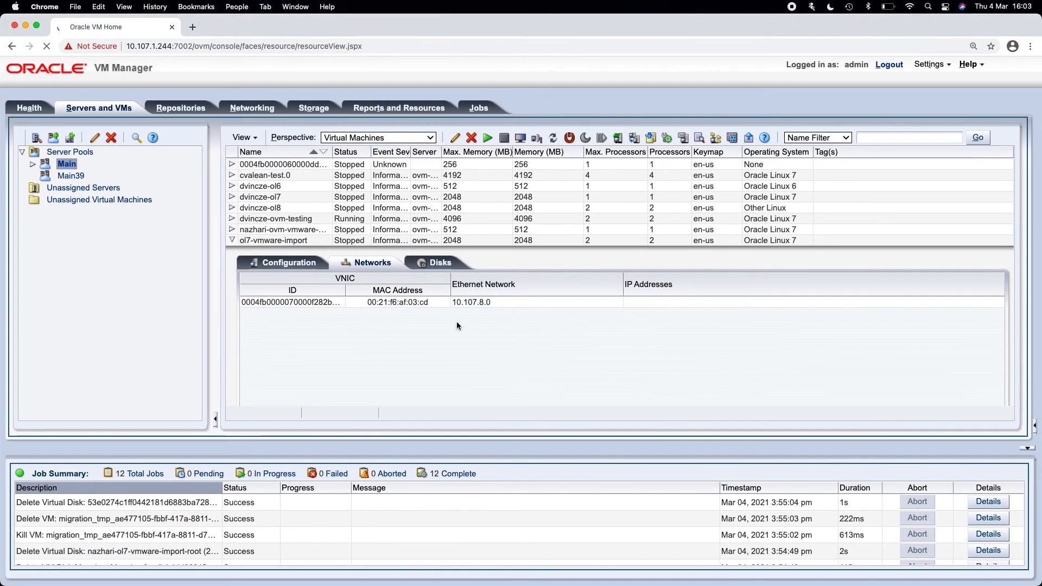
key("ctrl+Left")
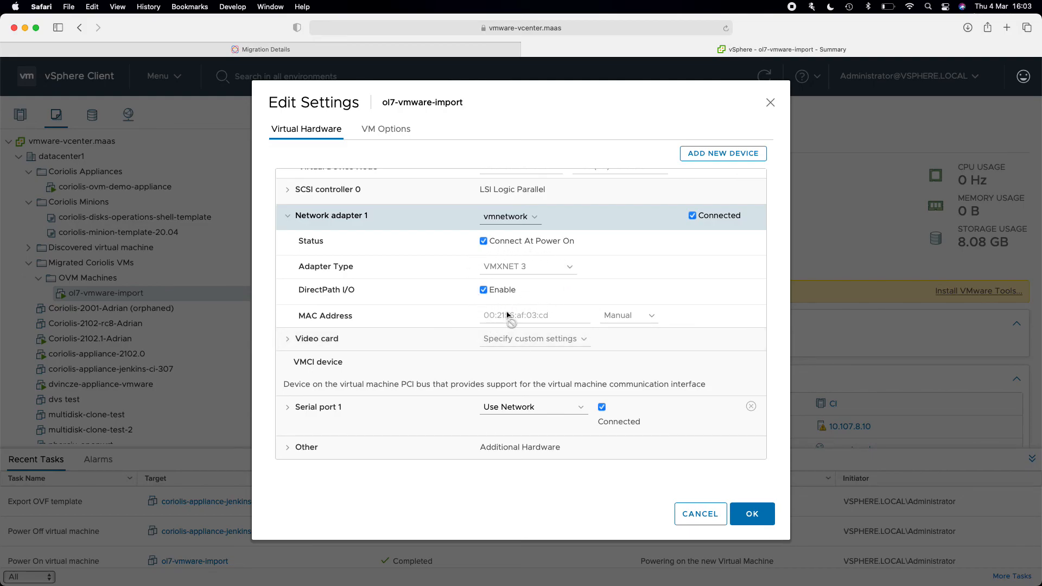
left_click(692, 513)
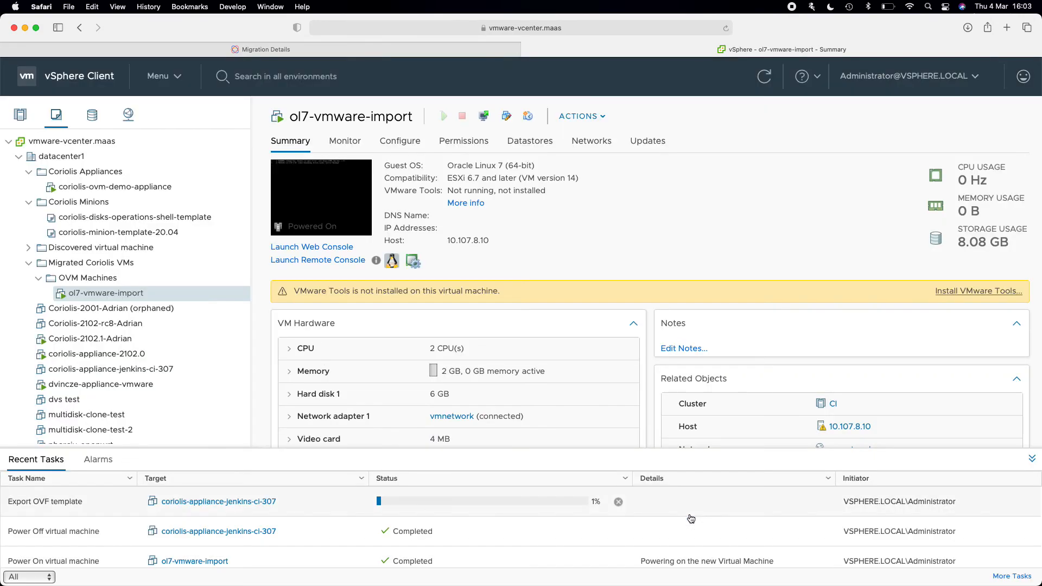
- Open ol7-vmware-import in VMware Remote Console, allowing the page to launch it, and reposition the console window to watch the boot
left_click(351, 199)
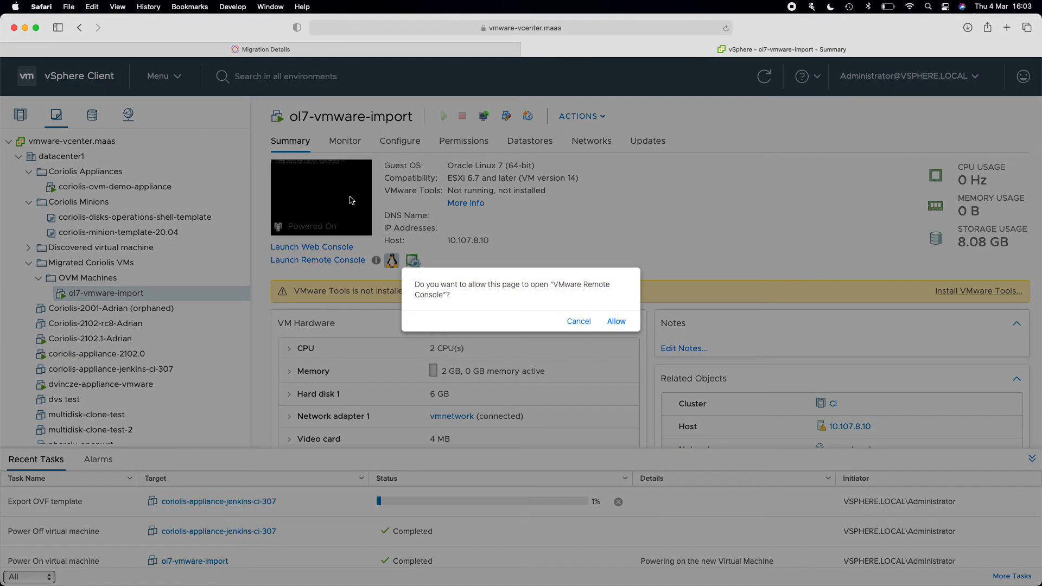
left_click(616, 321)
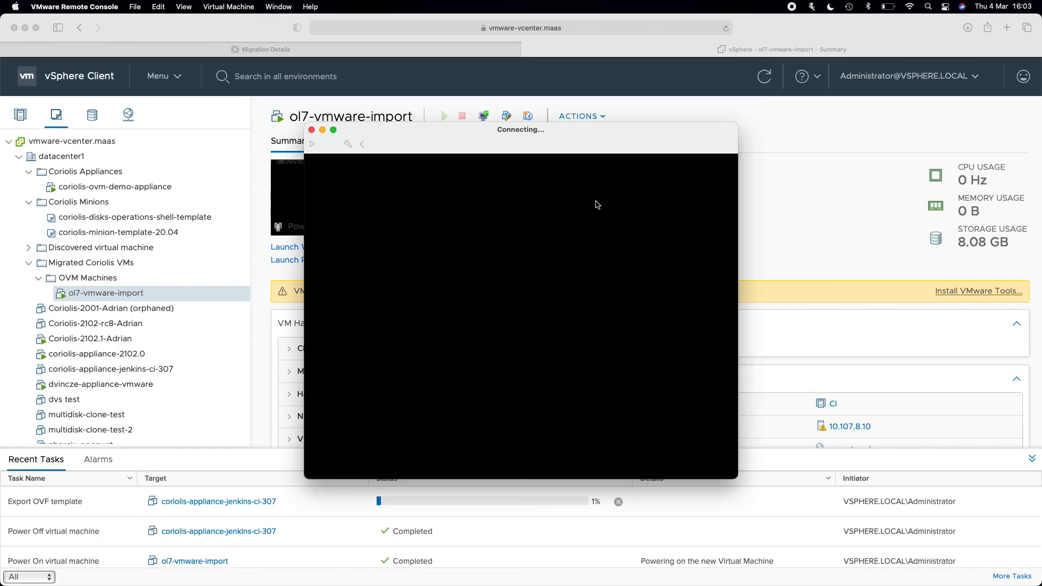
left_click_drag(580, 135, 424, 48)
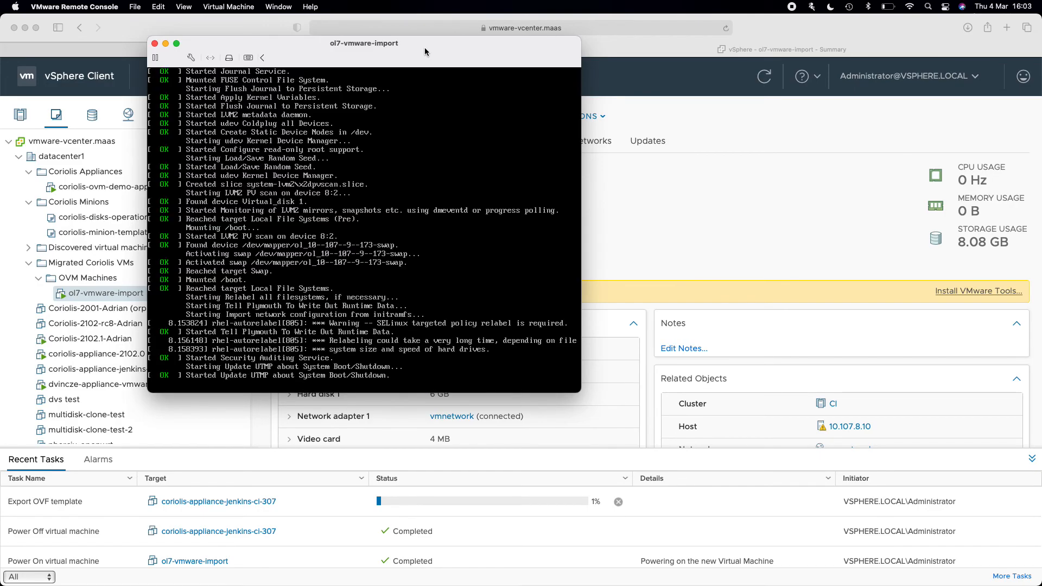
left_click_drag(578, 386, 776, 539)
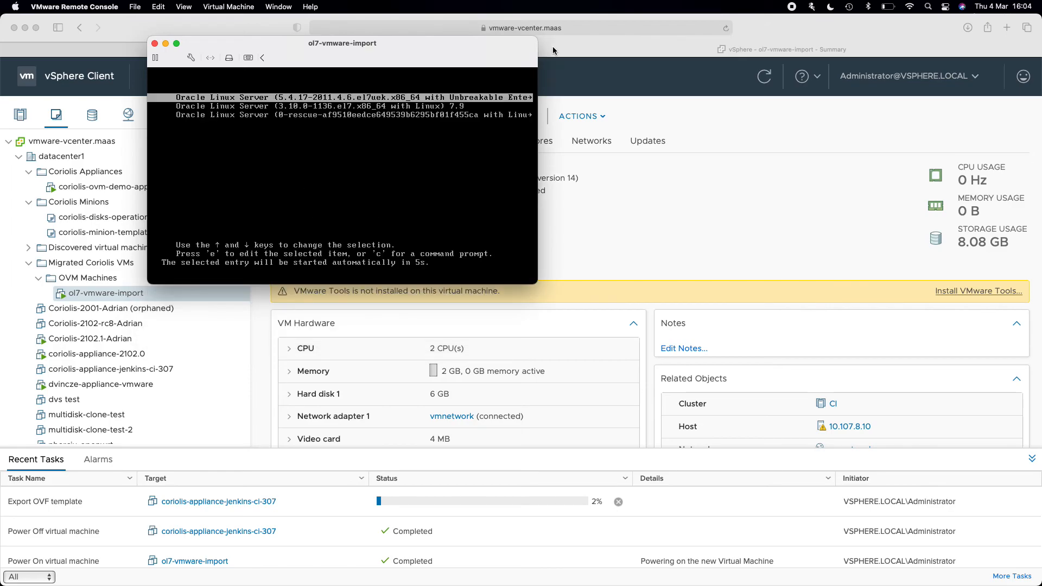
- Boot the Oracle Linux Server 5.4.17-2011.4.6.el7uek.x86_64 entry in the remote console and reposition its window
left_click(486, 110)
key("Return")
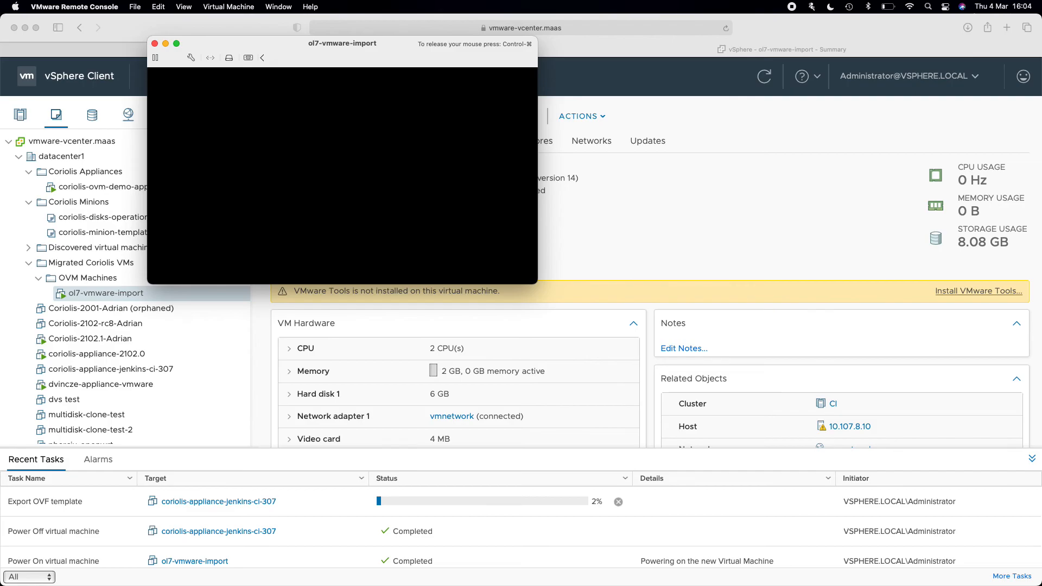
key("ctrl+super")
left_click_drag(509, 42, 586, 56)
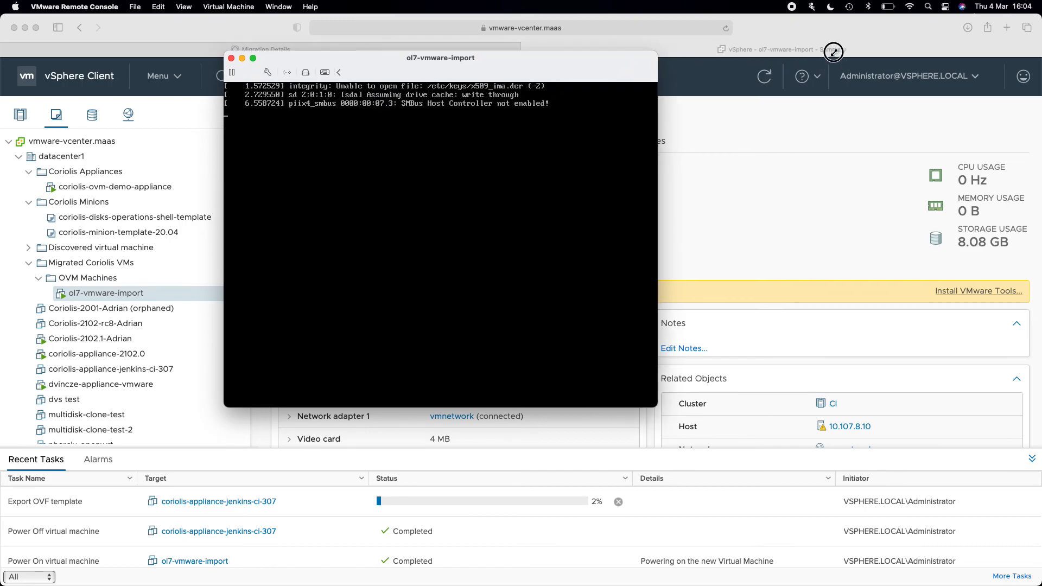
- Log in to the migrated VM's console as root with the account password
left_click(533, 87)
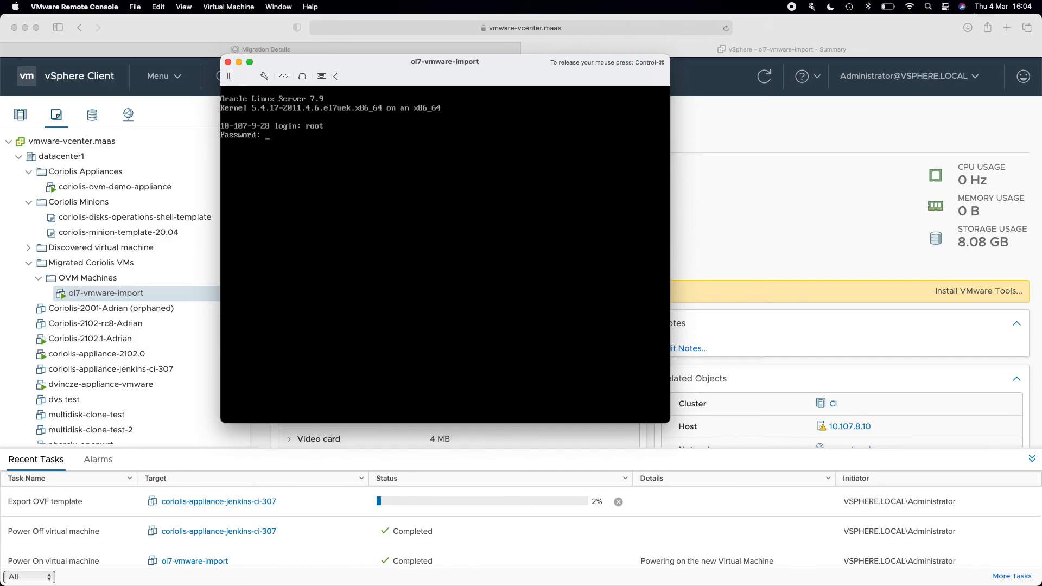
key("Return")
key("Return")
key("Return")
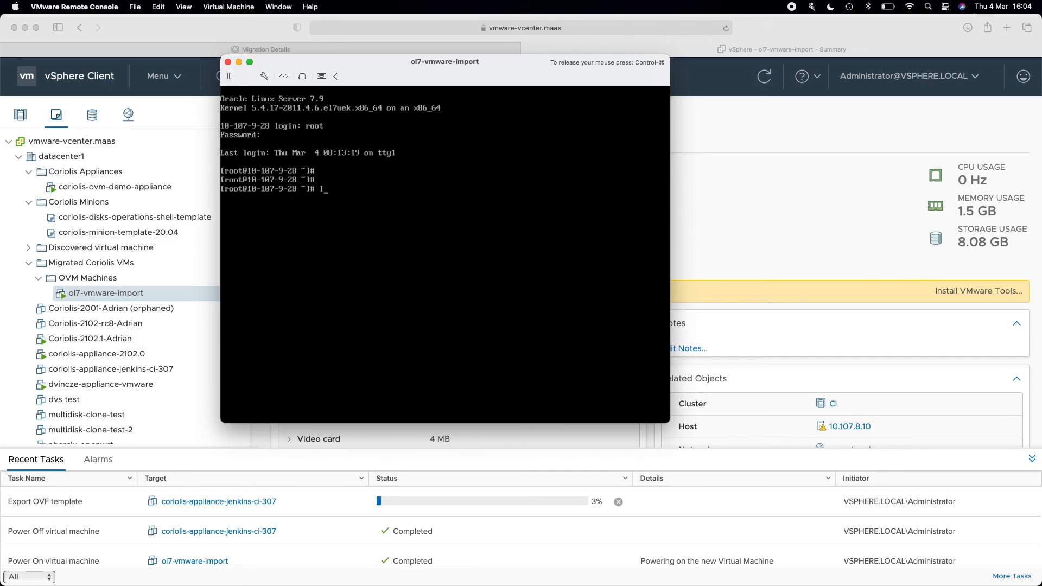
- List the files in root's home directory and display the contents of migration.txt
type("ls")
key("Return")
key("Return")
key("Return")
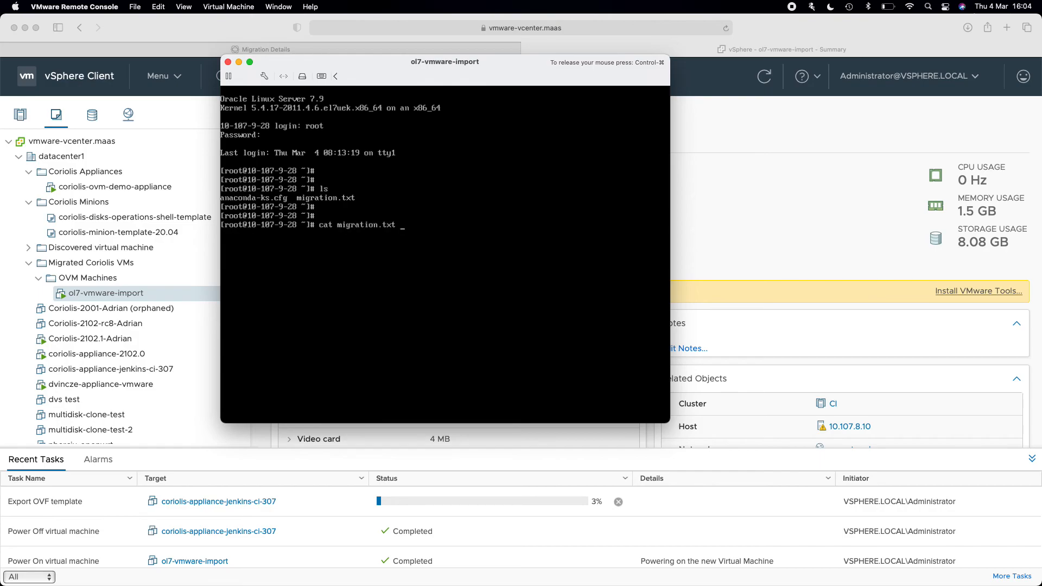
key("Return")
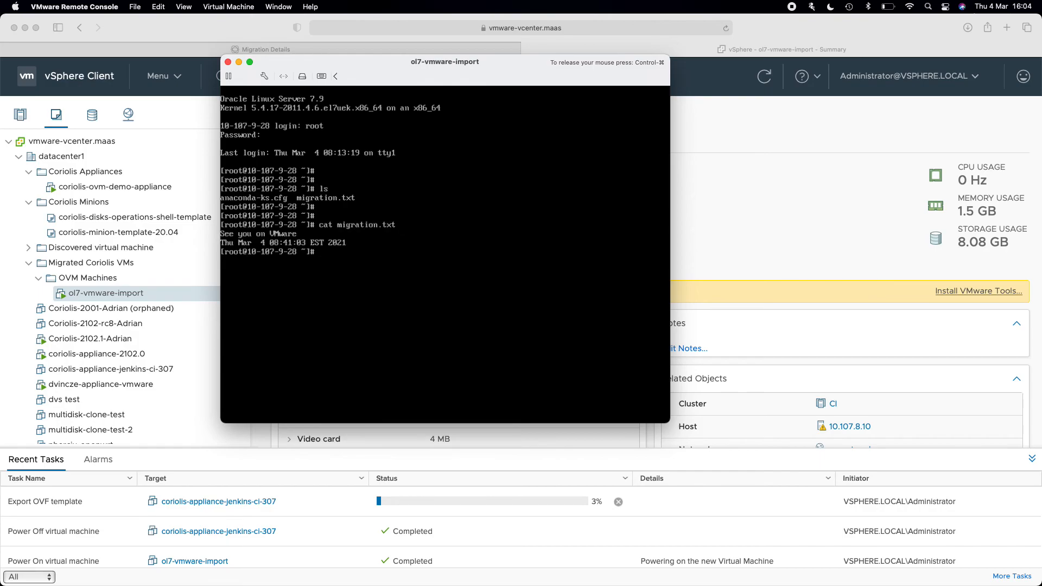
key("Return")
key("Return")
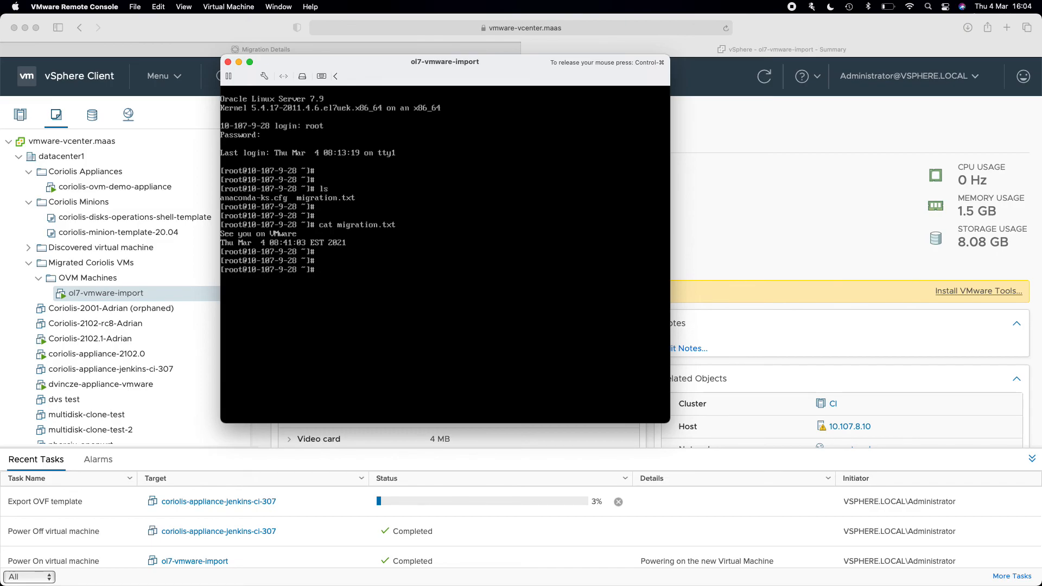
- Check the migrated VM's disk usage, memory and network interfaces with df -h, free -m and ip a
type("df -h")
key("Return")
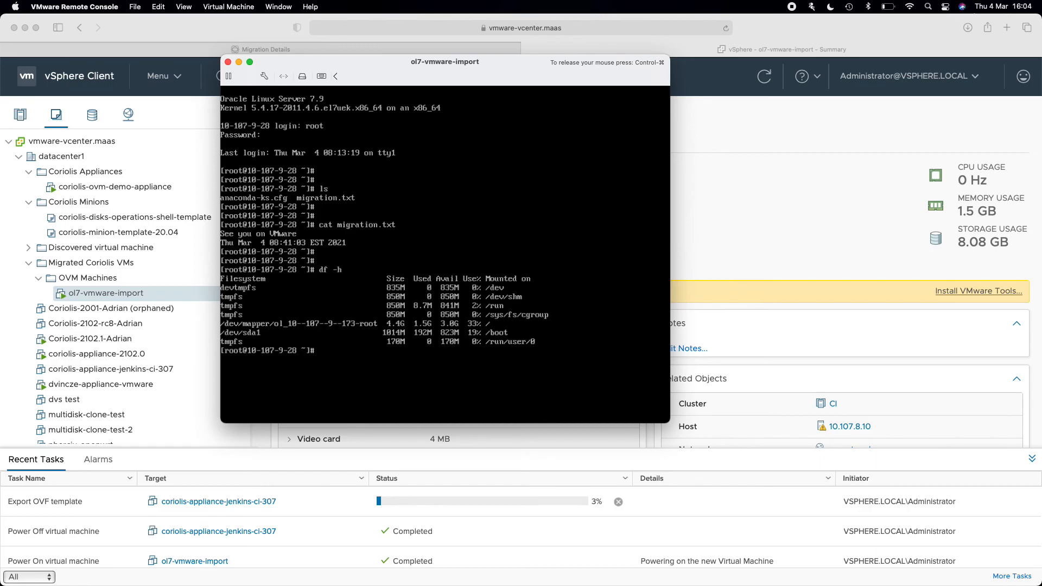
type("free -m")
key("Return")
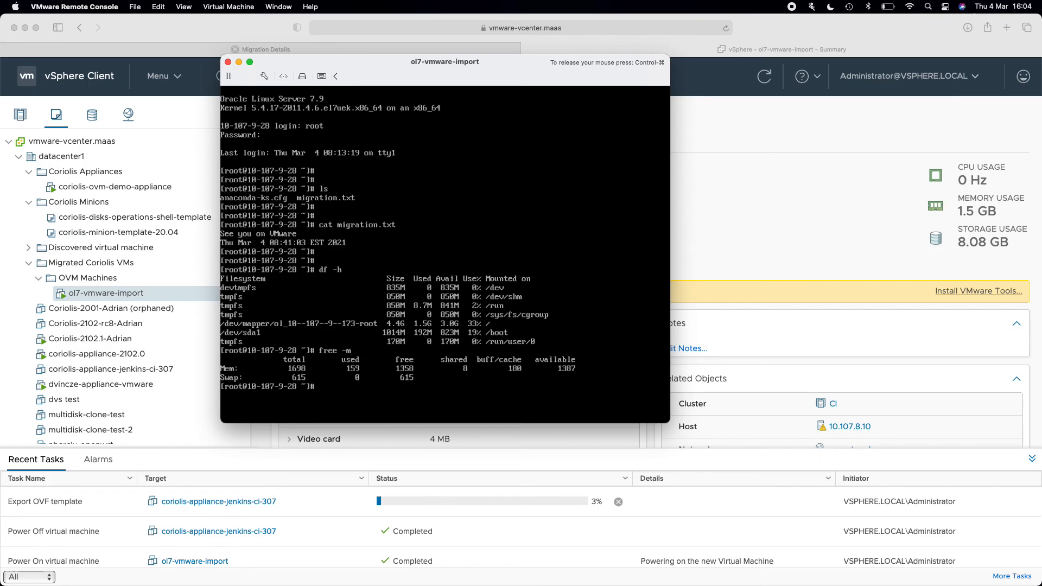
type("ip a")
key("Return")
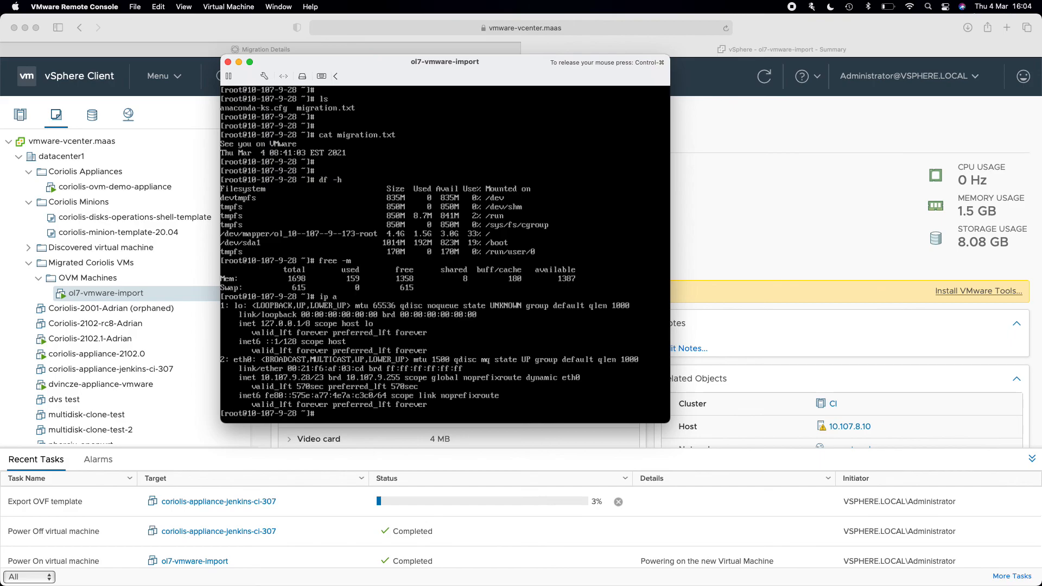
- Review the VM's summary in vSphere and place the remote console window beside it to compare the IP addresses
left_click(717, 122)
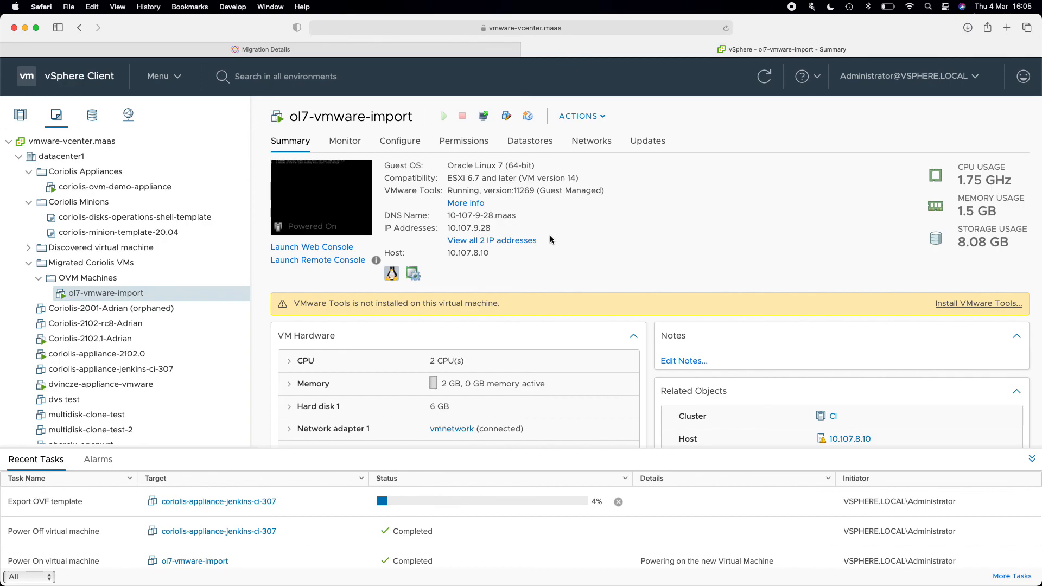
scroll(551, 240, "down", 4)
scroll(551, 239, "up", 4)
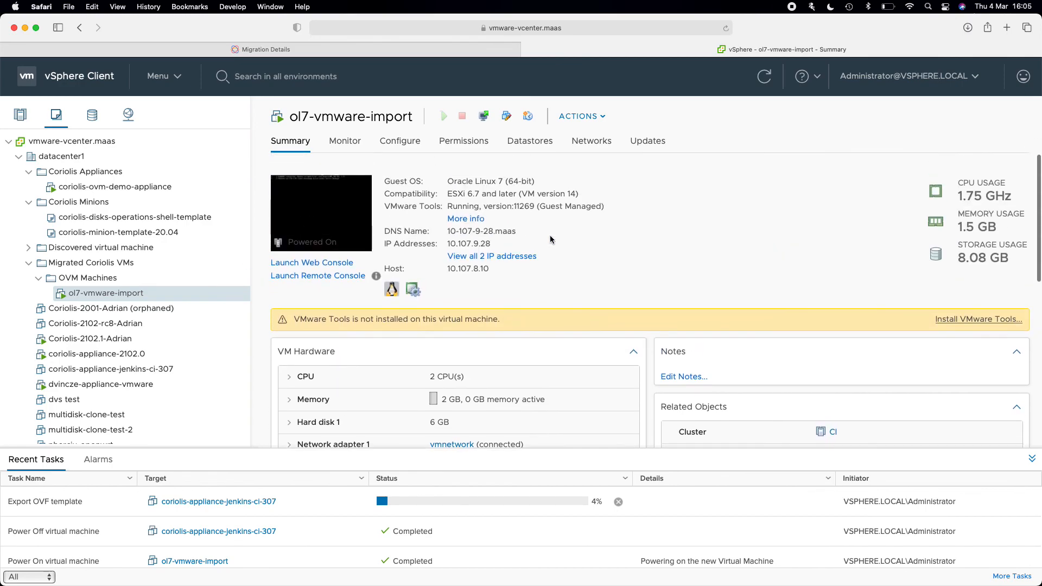
key("ctrl+Up")
left_click(244, 57)
left_click_drag(445, 66, 796, 91)
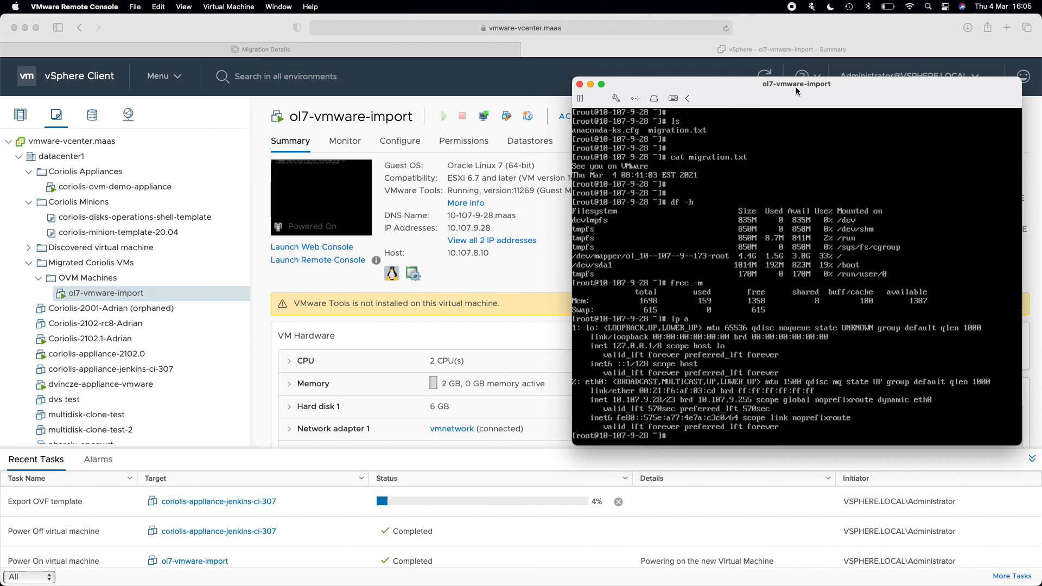